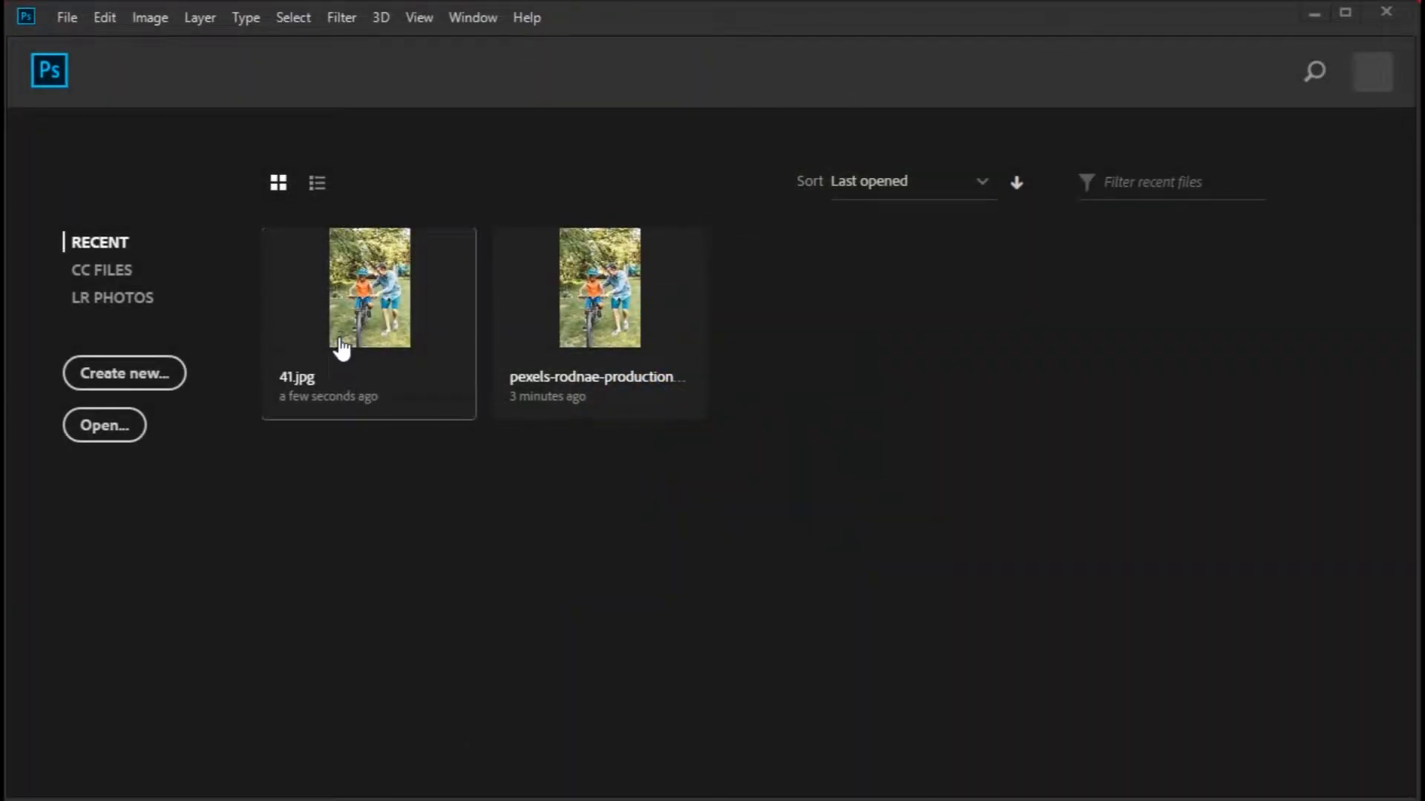
Open the recent image 41.jpg and duplicate its Background layer.
click(302, 382)
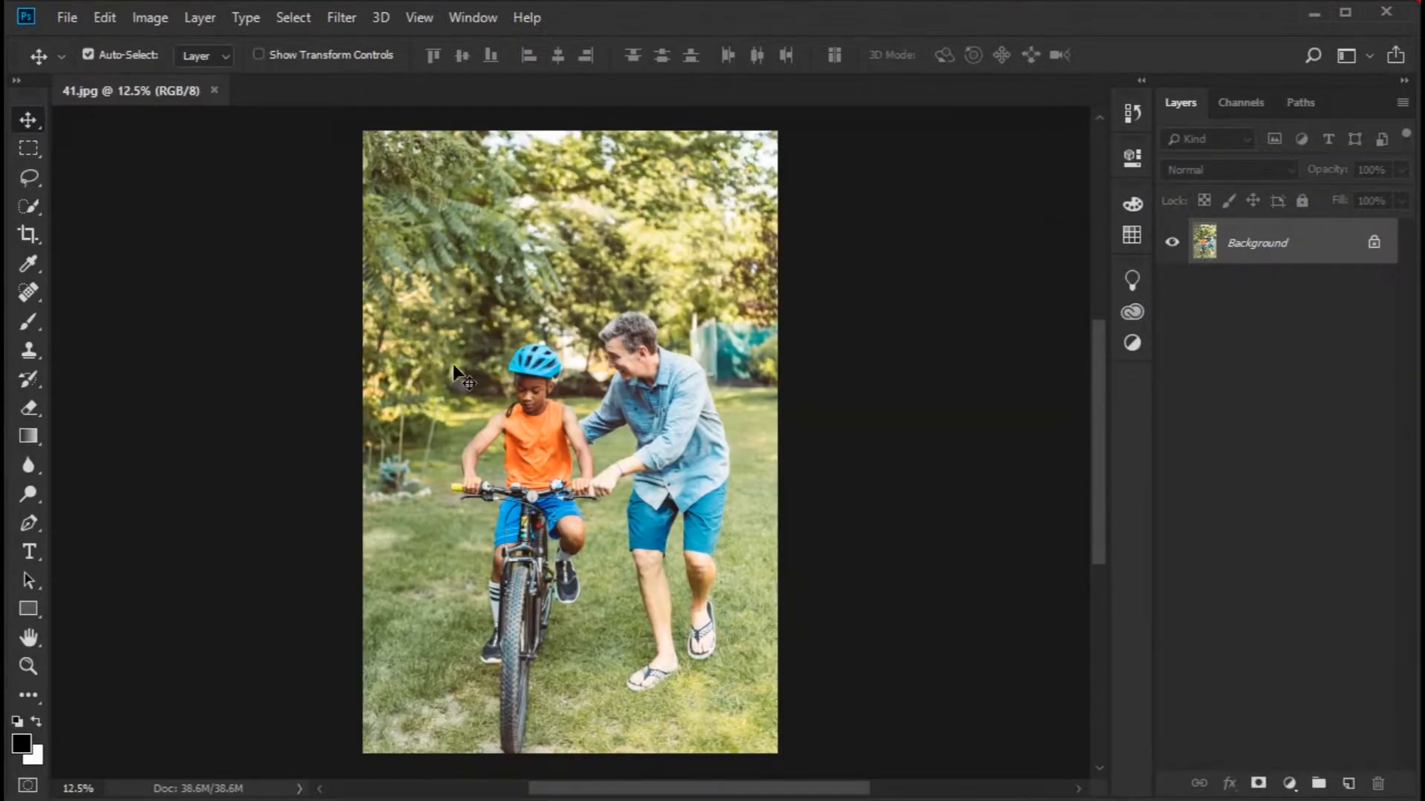
scroll(453, 367, down, 3)
drag(531, 422, 587, 430)
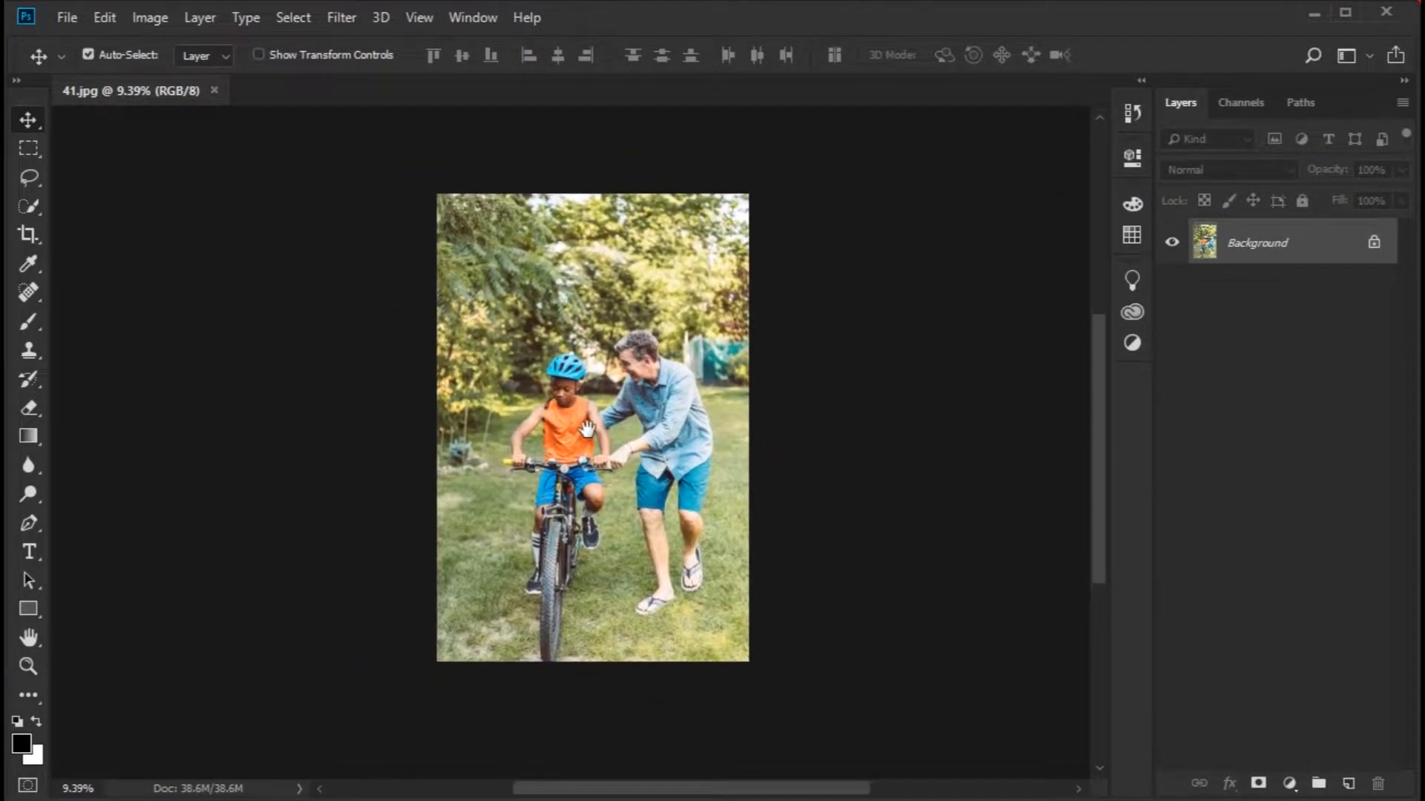
drag(1336, 248, 1355, 780)
Examine the outlines of the boy, the man and the bicycle at closer zoom.
scroll(534, 467, up, 3)
scroll(535, 466, down, 2)
drag(544, 438, 492, 388)
scroll(492, 389, up, 3)
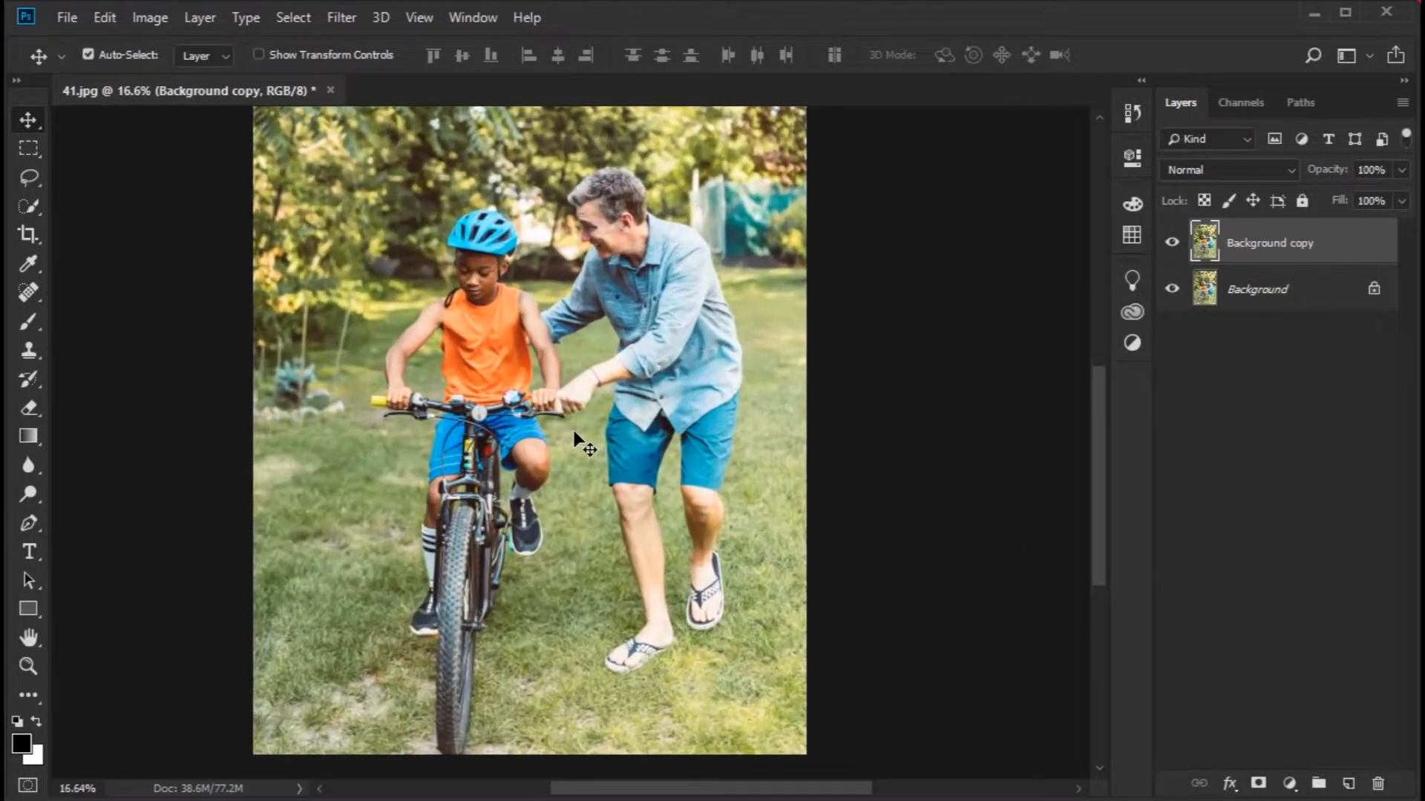
scroll(549, 453, up, 2)
drag(549, 453, 536, 368)
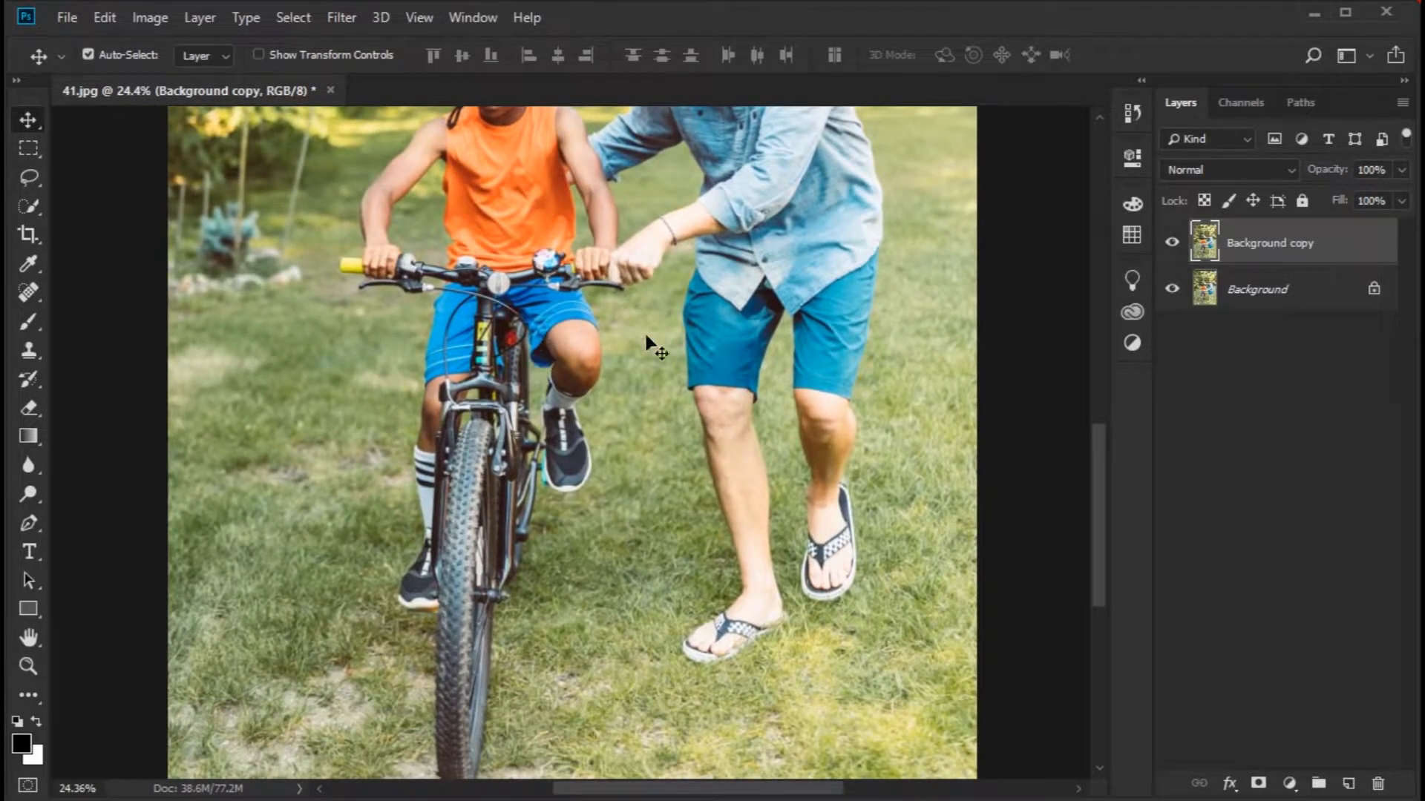
drag(500, 480, 509, 504)
scroll(557, 431, down, 3)
drag(571, 350, 561, 460)
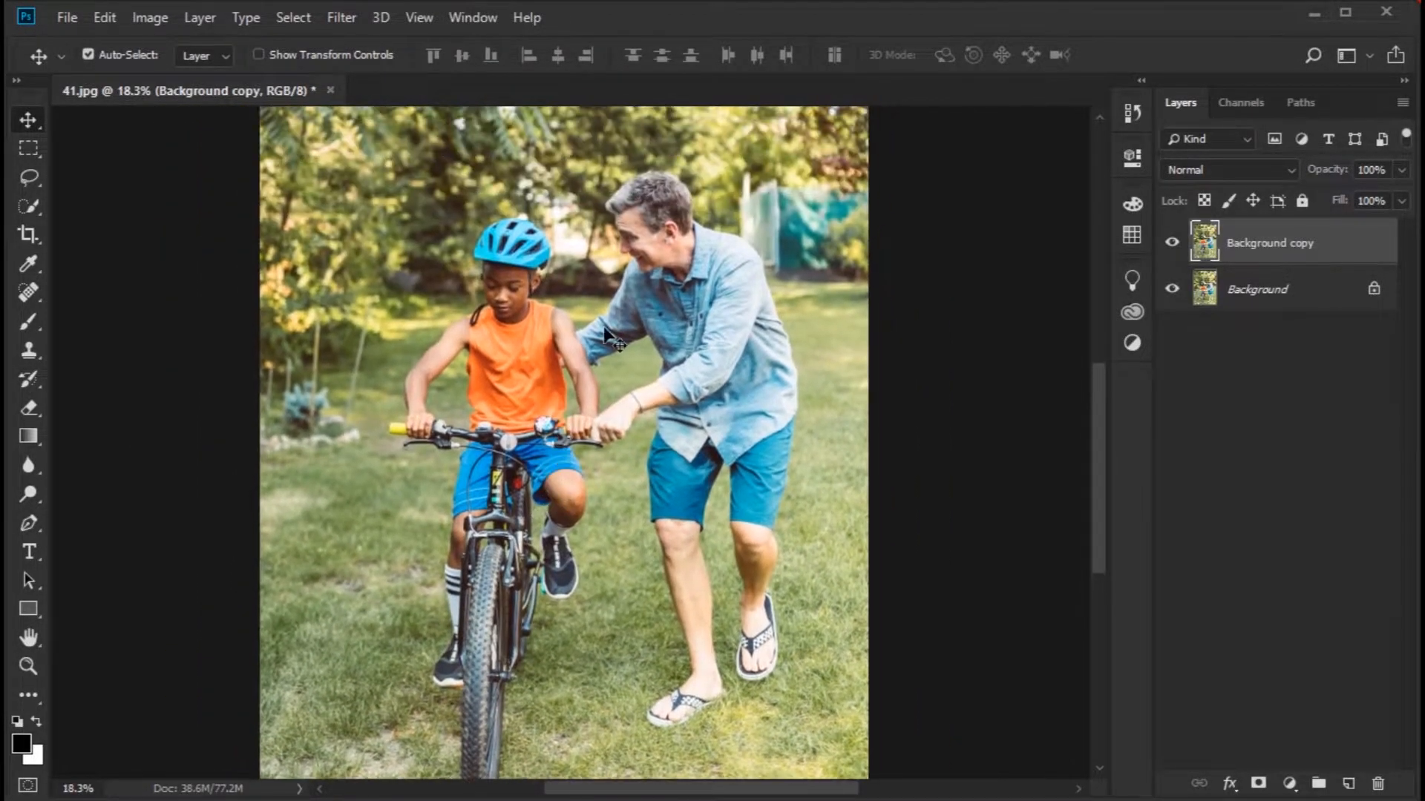
scroll(544, 374, down, 5)
With the Pen tool in Path mode, check the path options and place the first anchor at the base of the front tyre.
scroll(486, 452, up, 3)
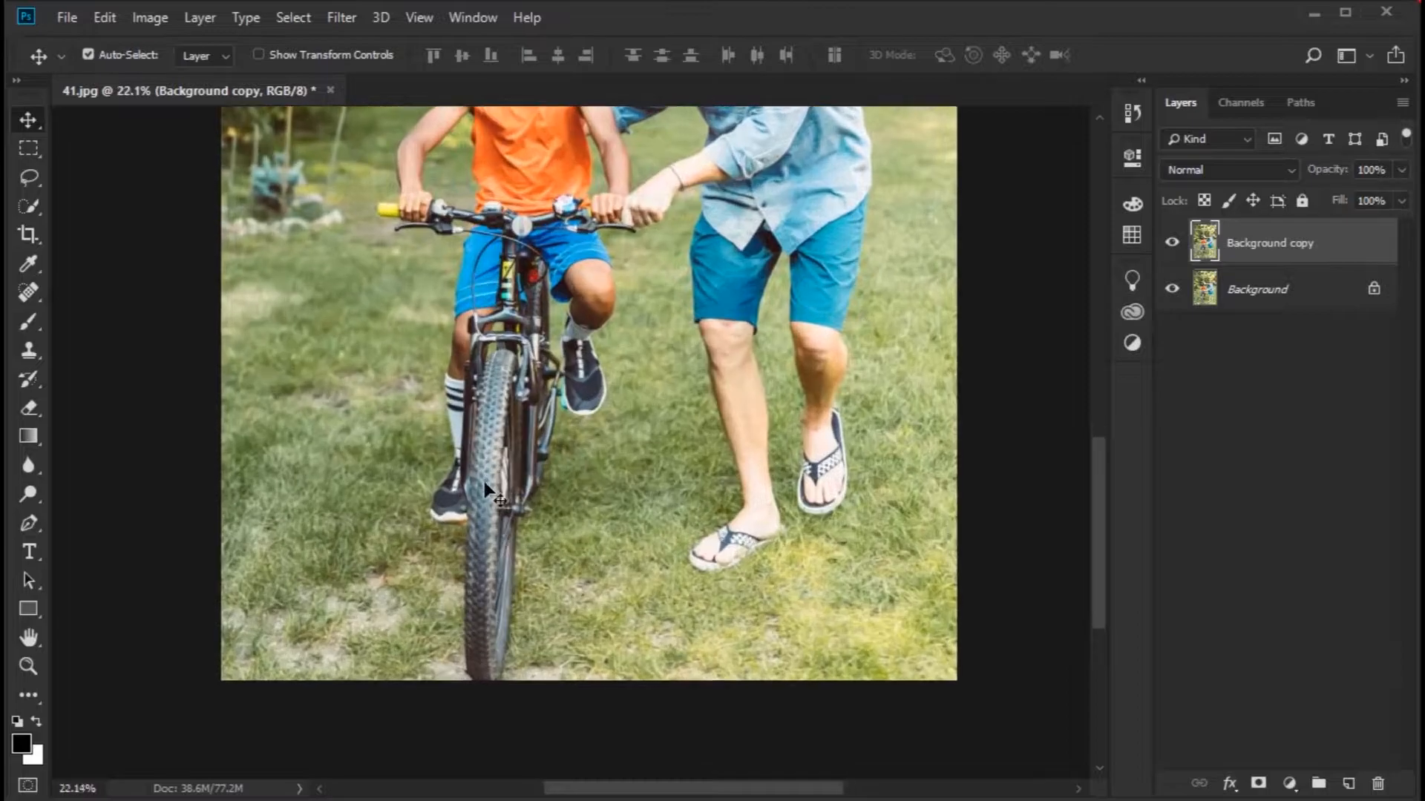
drag(478, 542, 498, 464)
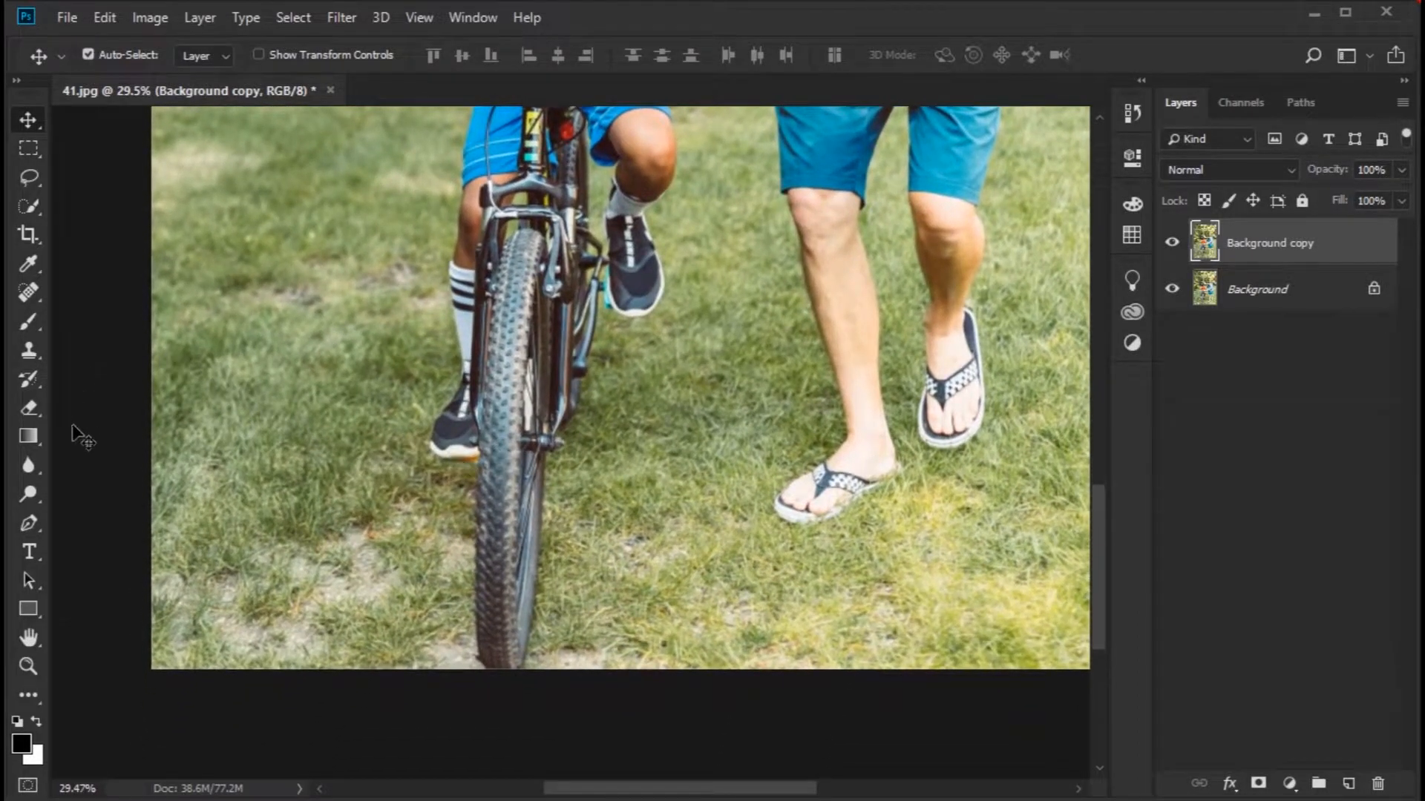
click(34, 524)
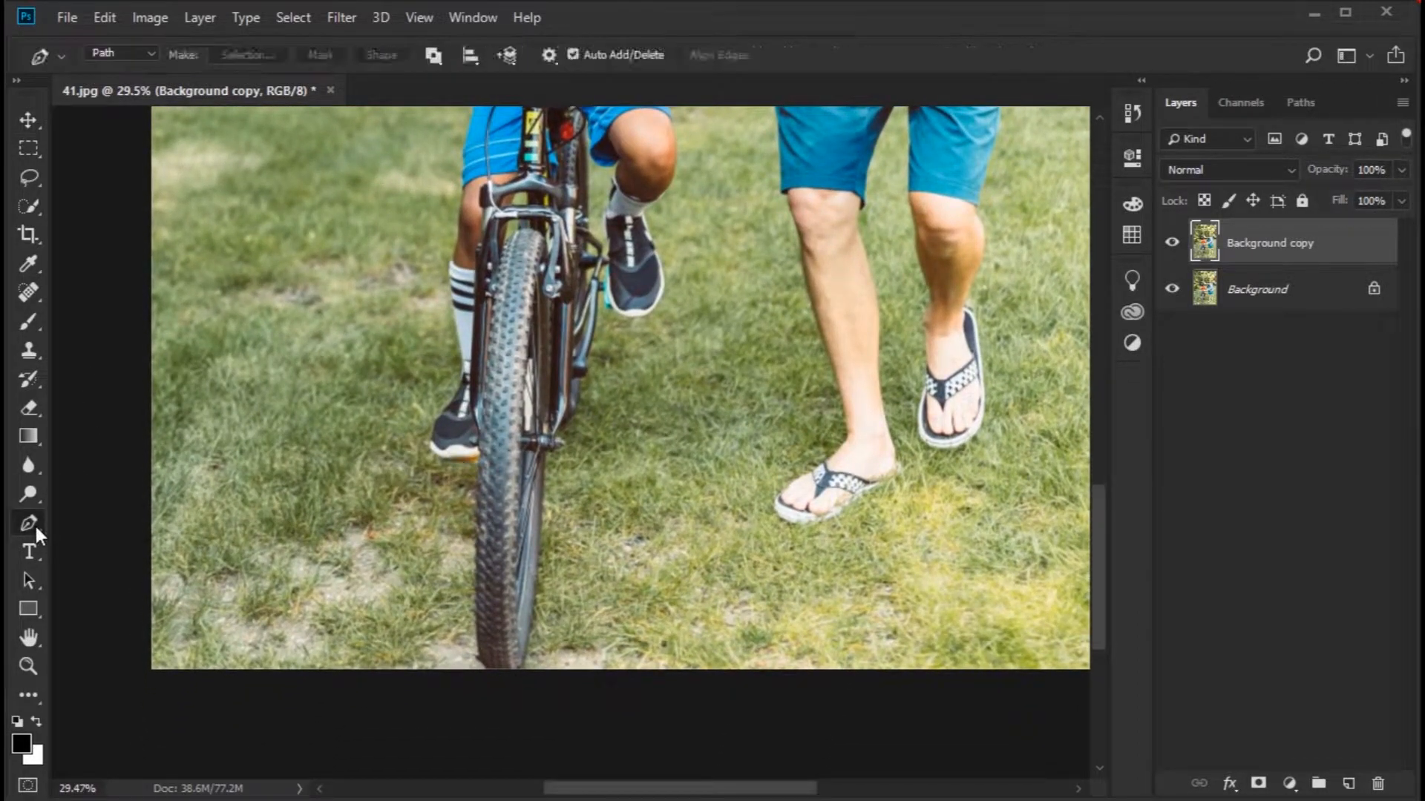
click(549, 57)
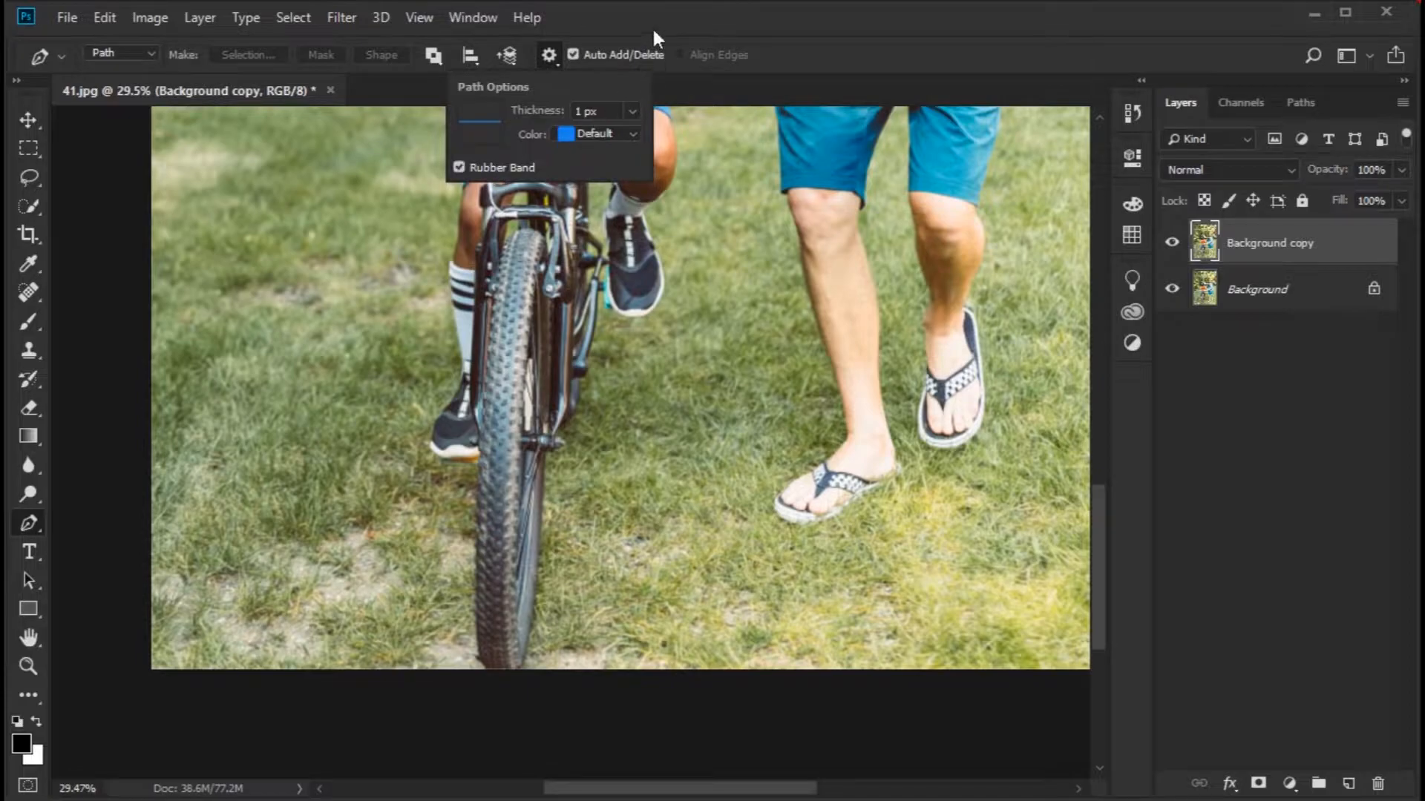
scroll(491, 679, up, 5)
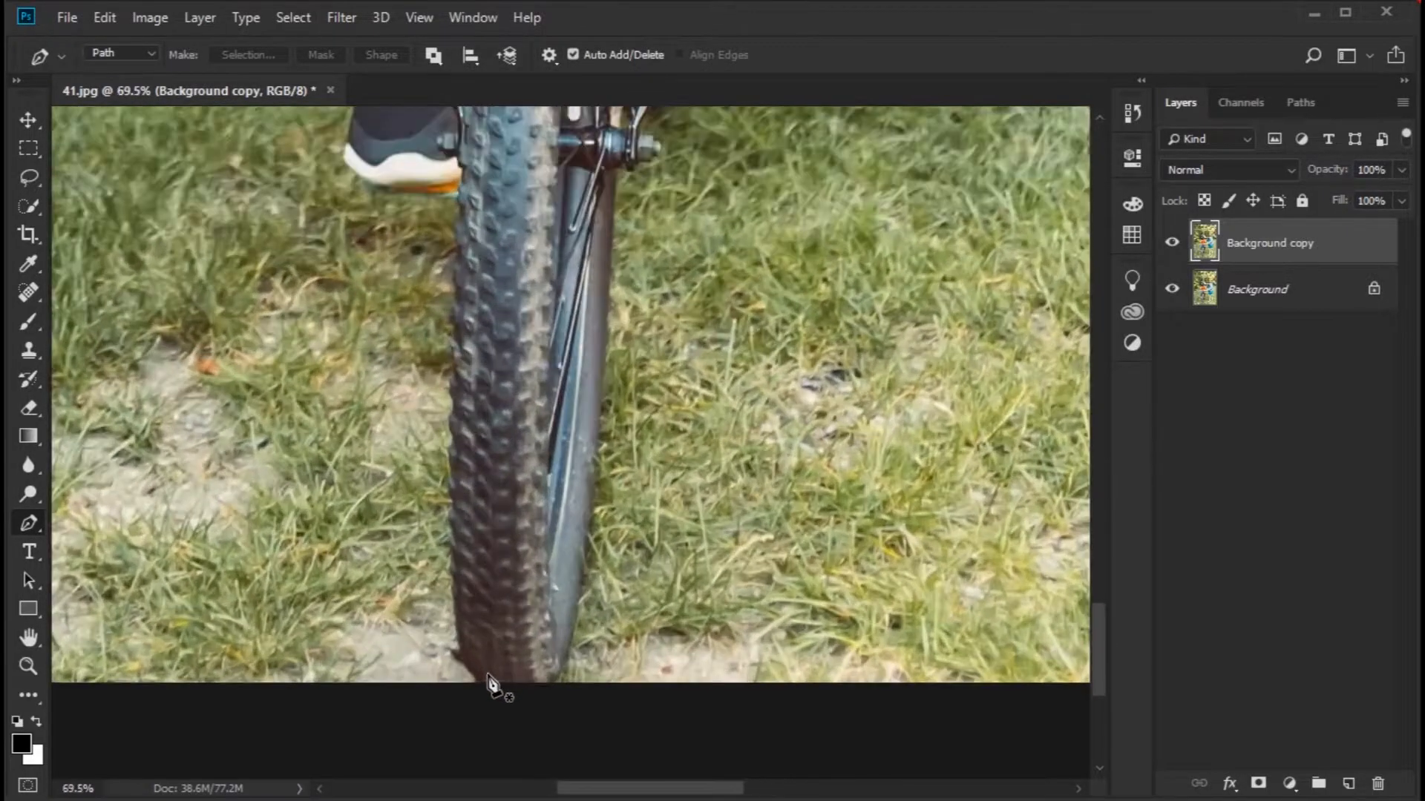
scroll(490, 679, up, 5)
click(479, 687)
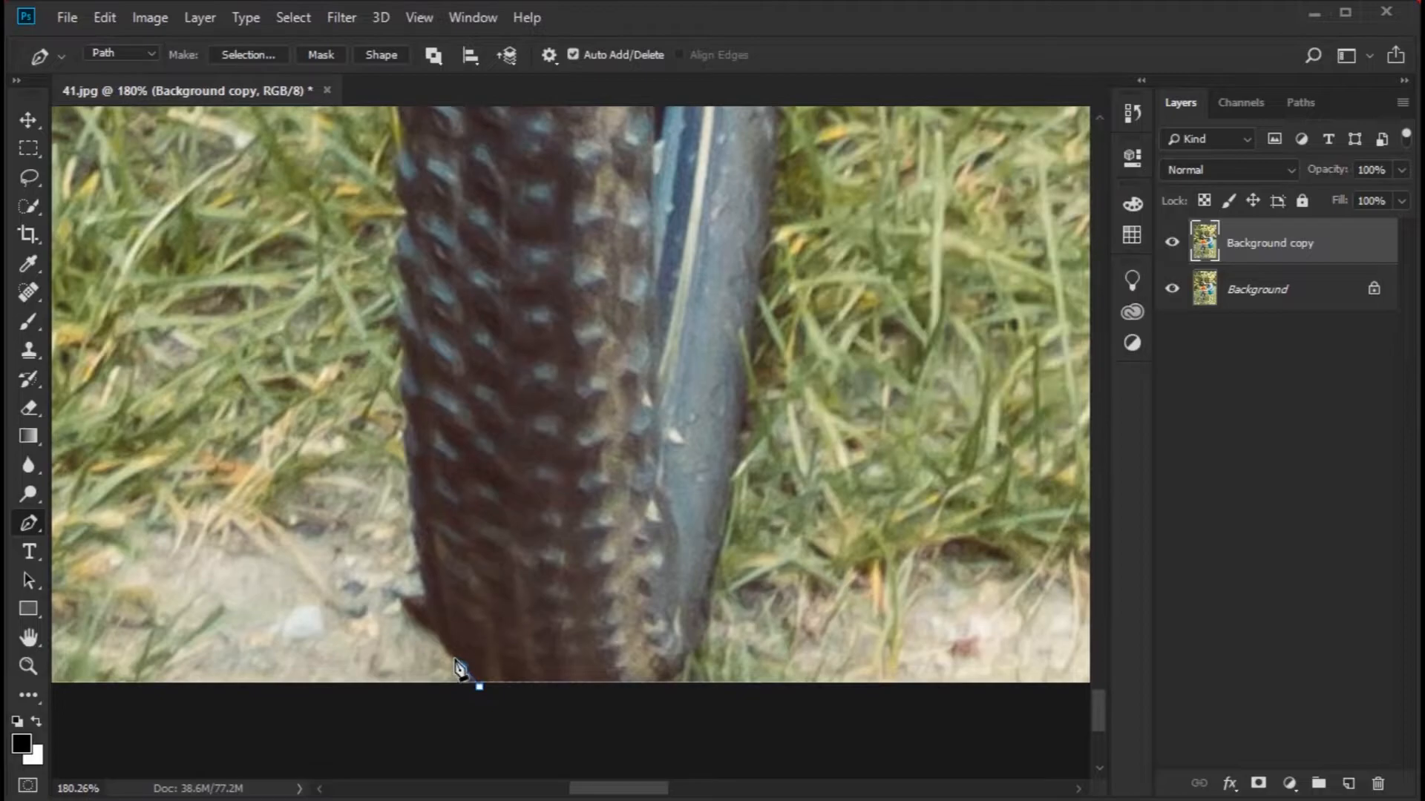
Trace the path up the lower part of the front tyre's outer edge beside the grass.
click(434, 625)
click(417, 551)
click(407, 470)
click(403, 369)
click(401, 313)
drag(421, 361, 423, 429)
scroll(435, 430, up, 6)
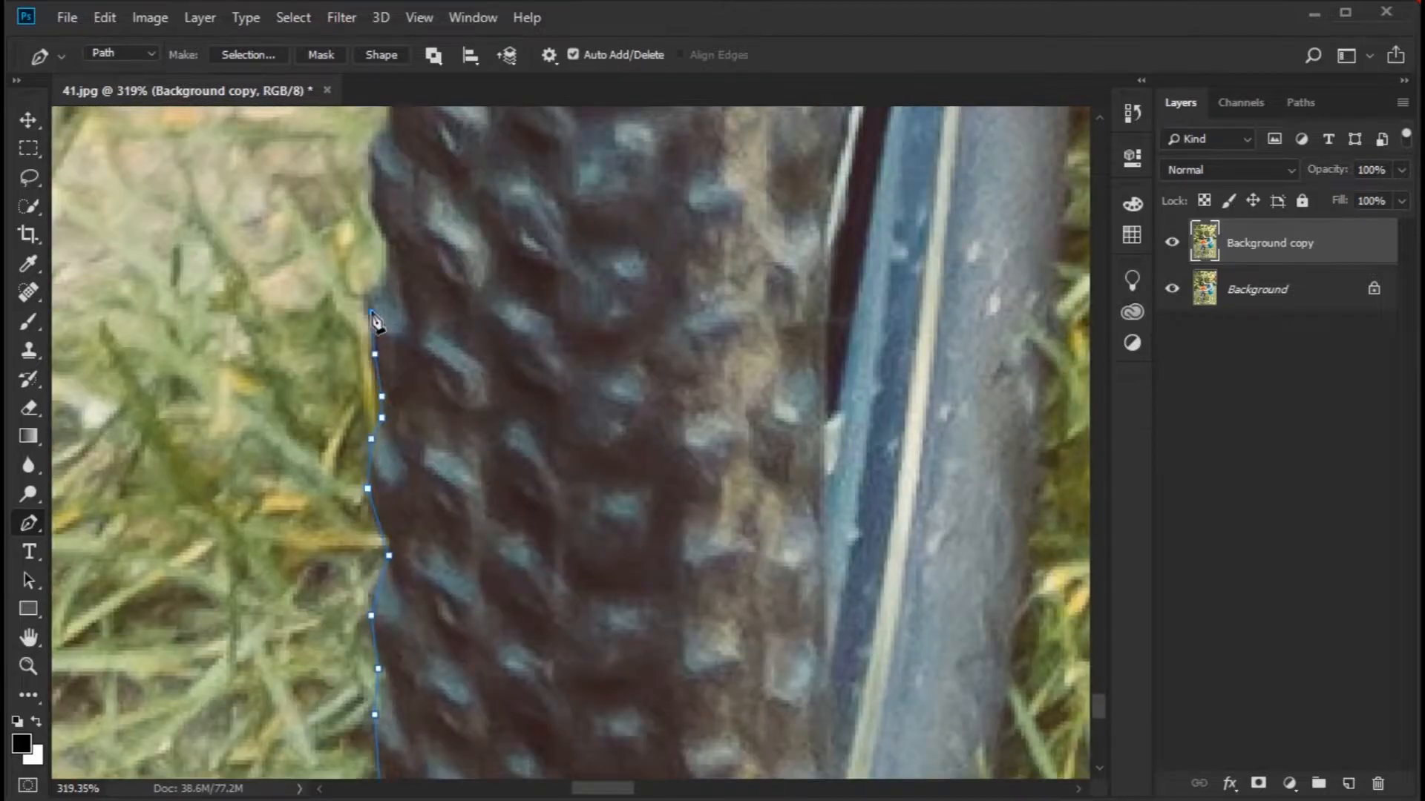
Continue the path up the tyre and around the boy's shoe to his ankle.
drag(383, 297, 477, 484)
drag(477, 276, 512, 549)
scroll(512, 445, down, 3)
click(534, 446)
drag(542, 252, 640, 719)
click(634, 601)
scroll(433, 520, up, 2)
click(444, 495)
drag(514, 480, 518, 544)
click(678, 461)
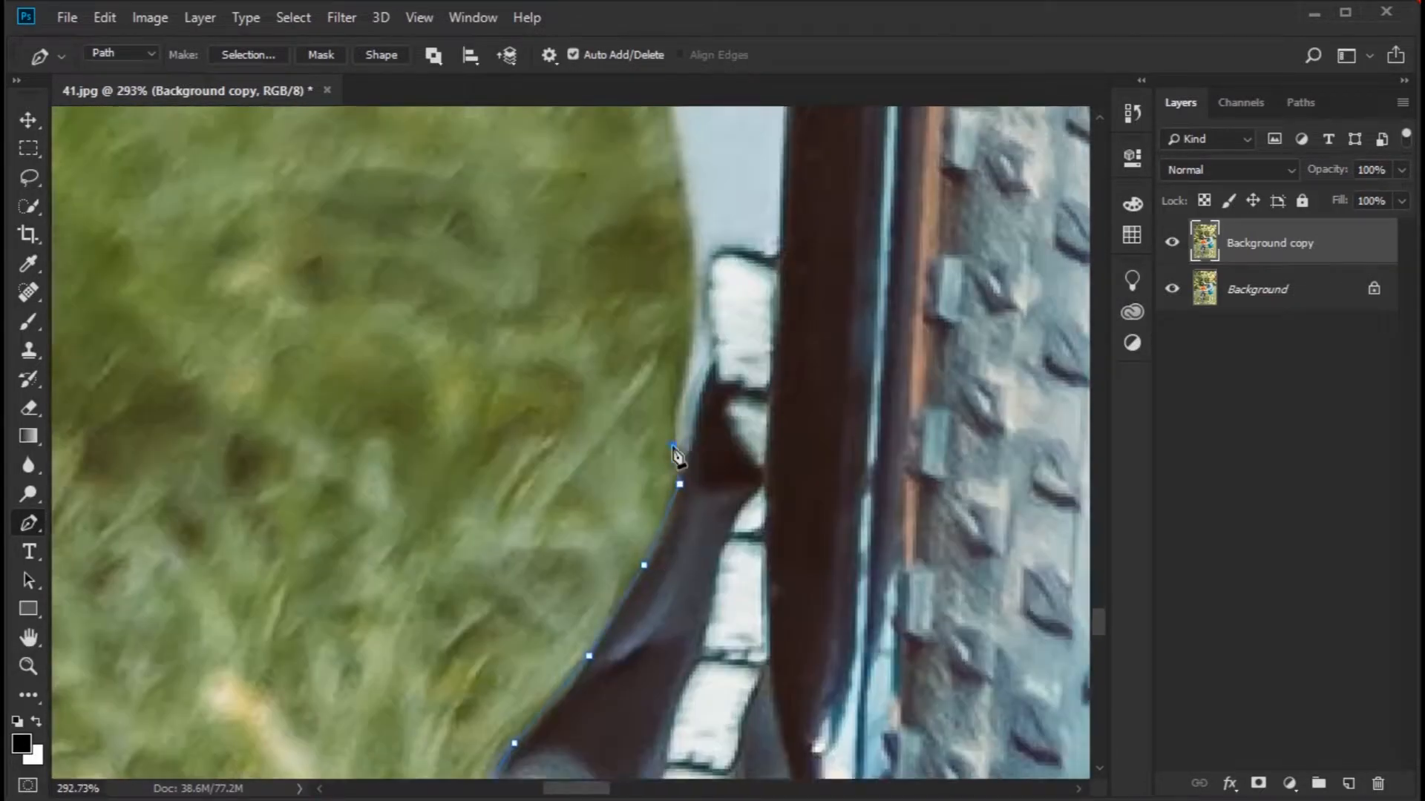
Trace the path along the boy's sock and lower leg up to the hem of his blue shorts.
drag(713, 371, 760, 728)
click(681, 464)
drag(676, 393, 660, 679)
click(610, 270)
click(592, 448)
mouse_move(664, 256)
mouse_down()
mouse_move(595, 542)
mouse_move(595, 702)
mouse_up()
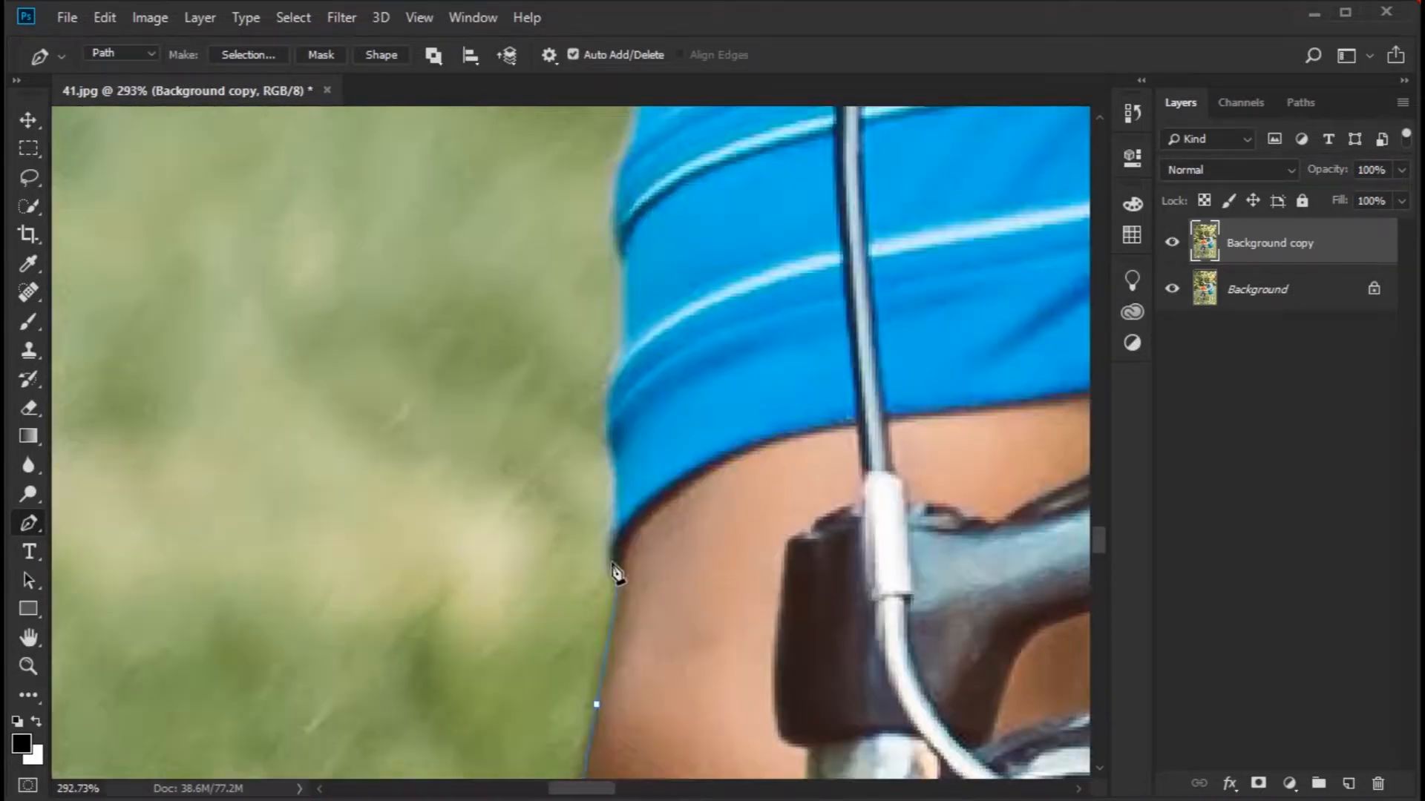
click(622, 610)
click(618, 347)
Continue the path along the outer edge of the boy's shorts up to the handlebar.
drag(617, 178, 681, 718)
click(741, 475)
click(780, 281)
drag(782, 190, 689, 470)
Trace the path along the underside of the handlebar fittings and the brake lever near the yellow grip.
click(547, 332)
click(389, 348)
click(360, 336)
click(344, 345)
click(305, 310)
click(266, 267)
click(169, 251)
drag(148, 256, 748, 473)
click(673, 465)
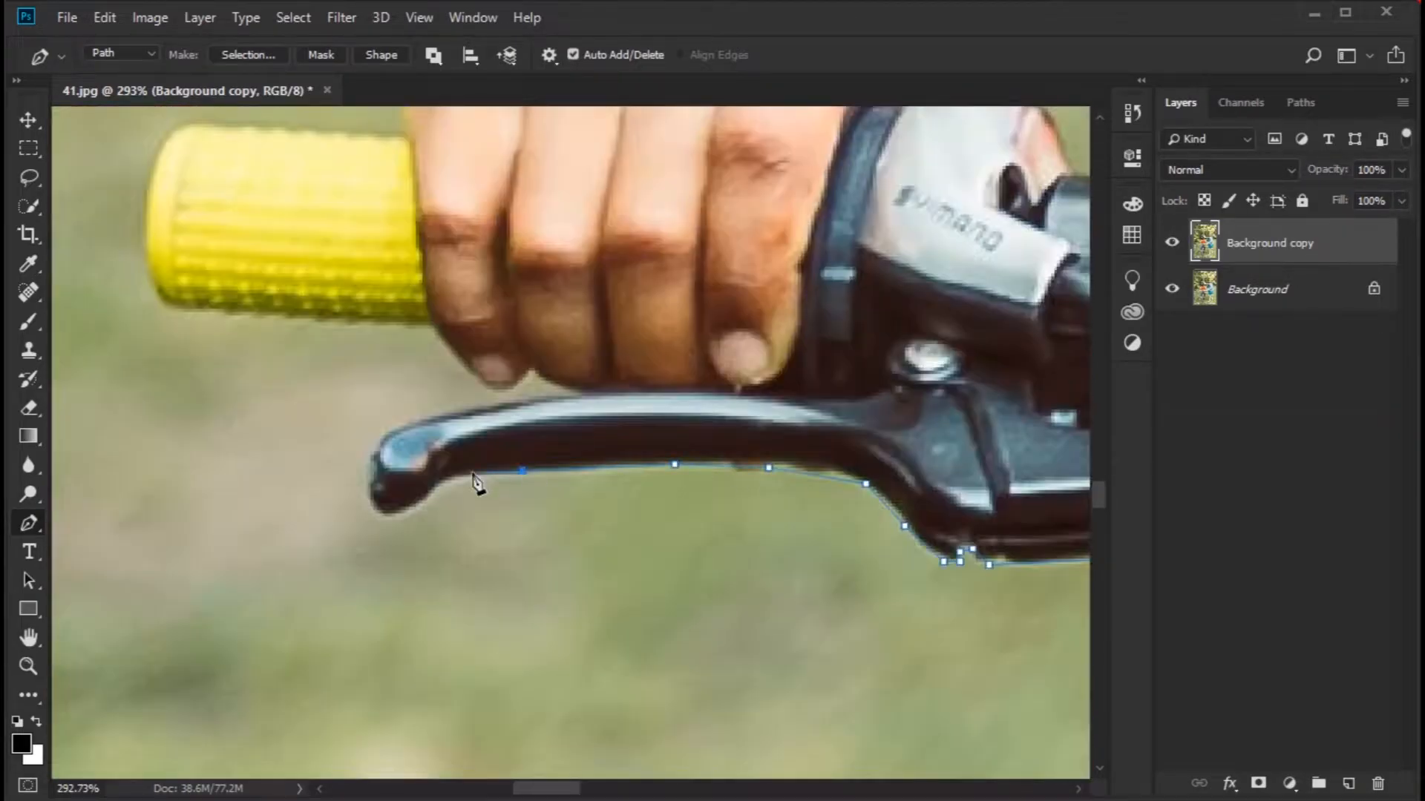
Continue the path around the brake lever and yellow grip, up the boy's hand and forearm.
click(459, 415)
click(490, 389)
drag(178, 193, 360, 653)
click(633, 468)
drag(586, 186, 653, 668)
click(608, 401)
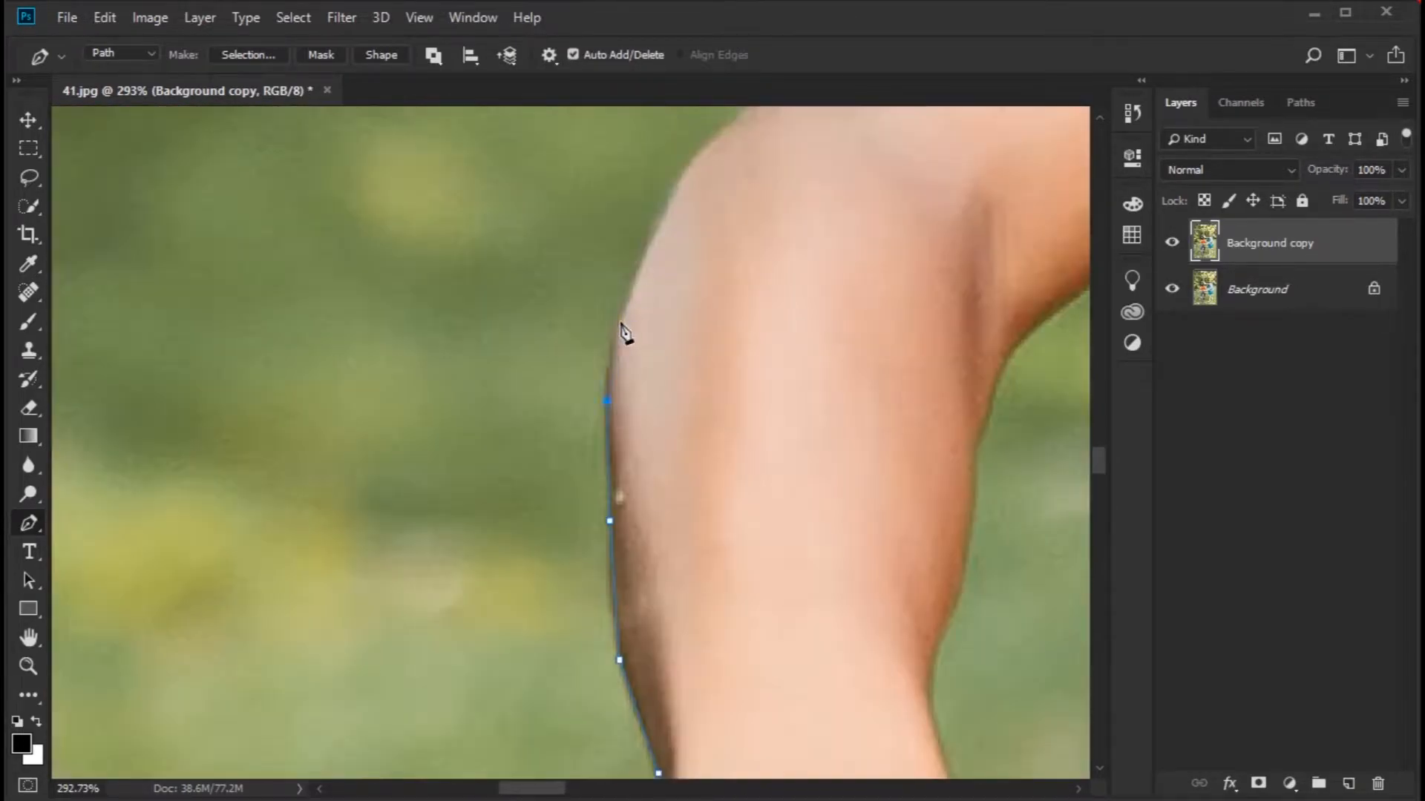
Trace the path along the boy's upper arm and over his shoulder.
drag(631, 223, 504, 698)
click(700, 548)
click(751, 413)
click(807, 336)
scroll(807, 336, down, 3)
click(697, 465)
click(887, 336)
Carry the path around the boy's helmet, the man and the rest of the bicycle so that it encloses both figures.
drag(839, 223, 746, 468)
drag(702, 131, 725, 401)
click(782, 256)
drag(825, 230, 327, 402)
click(758, 378)
drag(760, 385, 292, 261)
click(449, 405)
click(478, 480)
drag(474, 631, 547, 299)
click(507, 396)
click(439, 455)
click(463, 491)
scroll(379, 645, up, 4)
click(429, 264)
click(681, 388)
scroll(706, 410, down, 5)
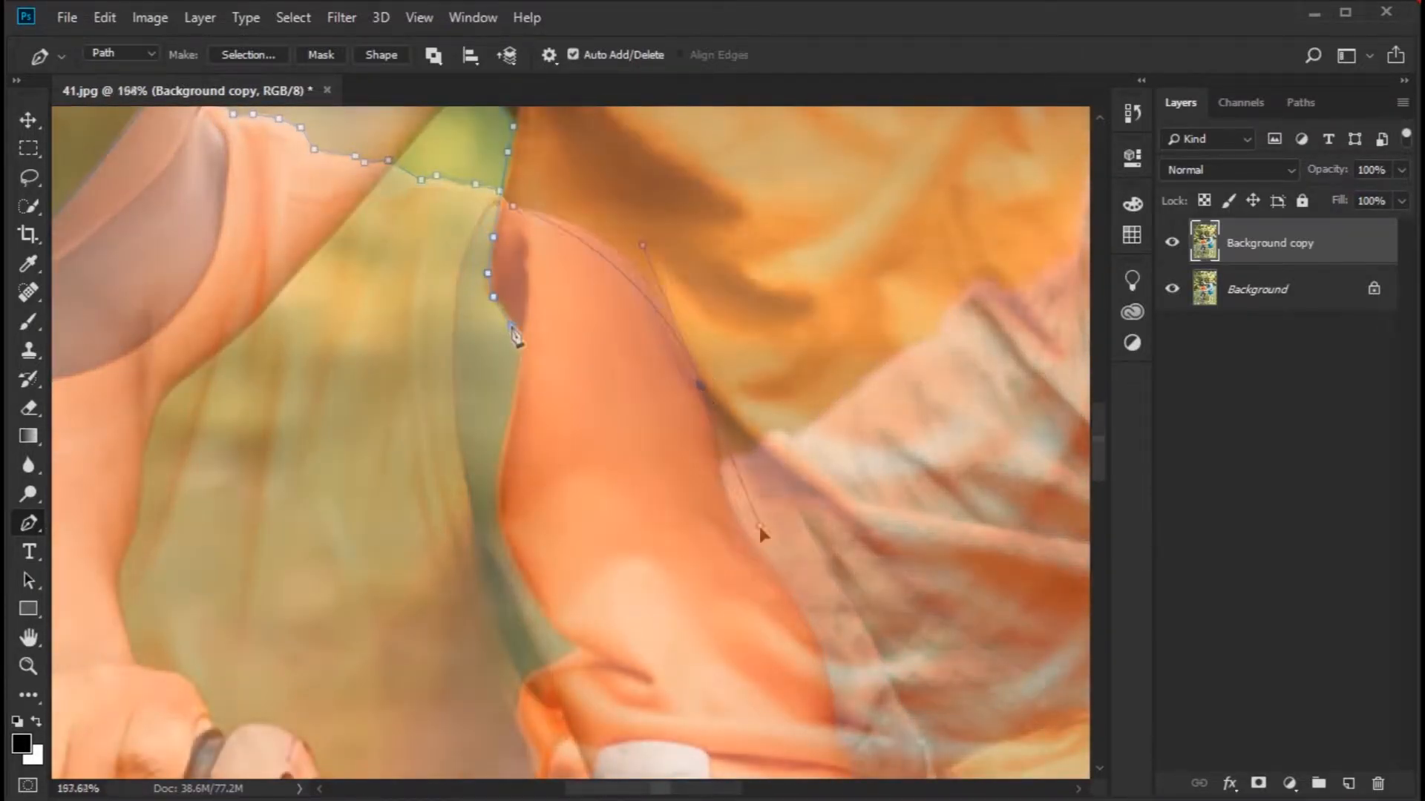
Trace a separate path around the grass gap between the boy's arm and his orange shirt.
drag(733, 477, 519, 178)
click(605, 531)
click(558, 625)
click(547, 705)
click(475, 686)
drag(276, 607, 242, 656)
click(151, 516)
drag(156, 504, 66, 733)
click(211, 416)
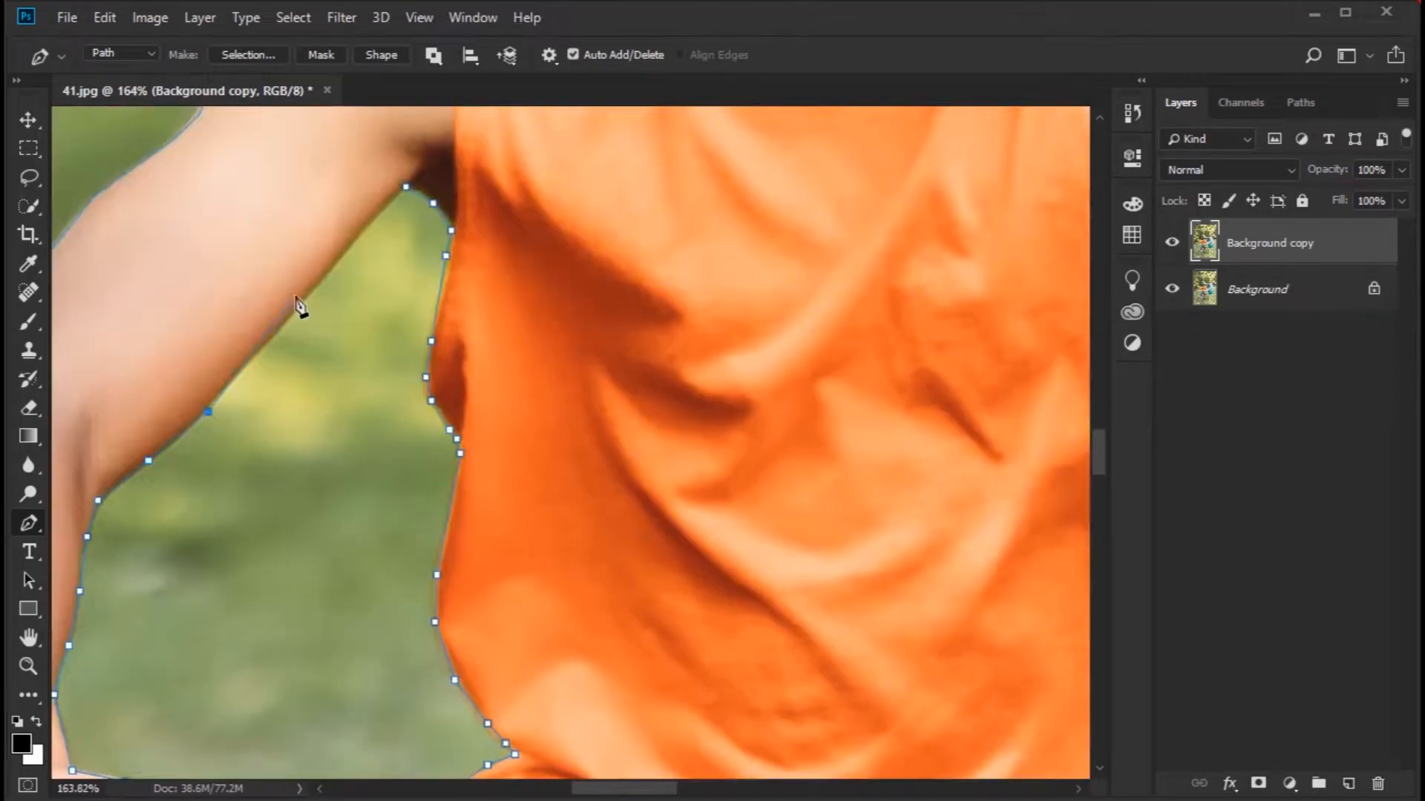
scroll(416, 371, down, 2)
click(388, 415)
click(405, 449)
drag(509, 512, 538, 365)
click(493, 722)
Trace a path around the small grass gap beneath the bicycle's fork crown.
scroll(148, 446, up, 3)
drag(148, 445, 499, 425)
click(449, 420)
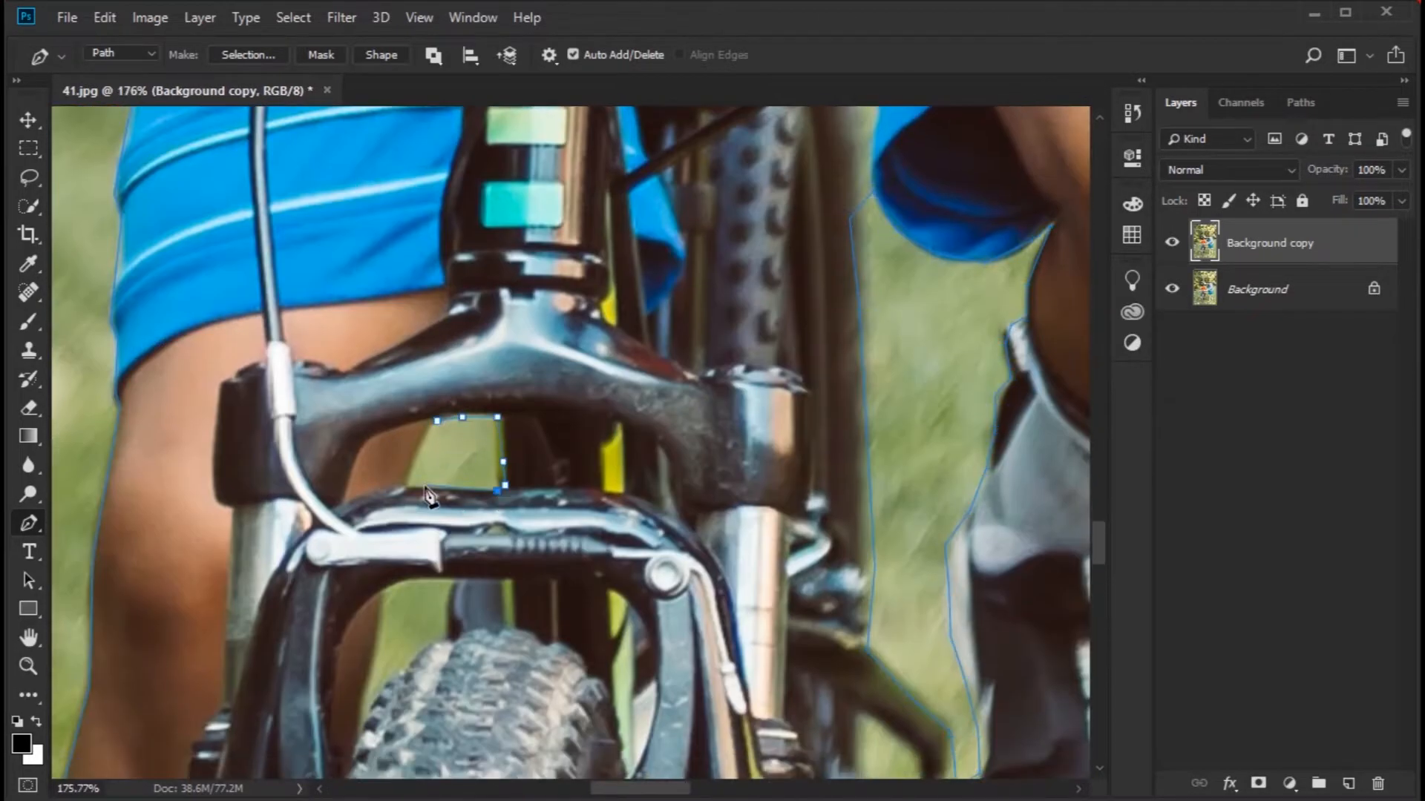
drag(445, 594, 459, 403)
click(459, 448)
Trace and close a path around the grass gap between the brake arch and the top of the front tyre.
drag(455, 492, 566, 622)
scroll(561, 629, up, 5)
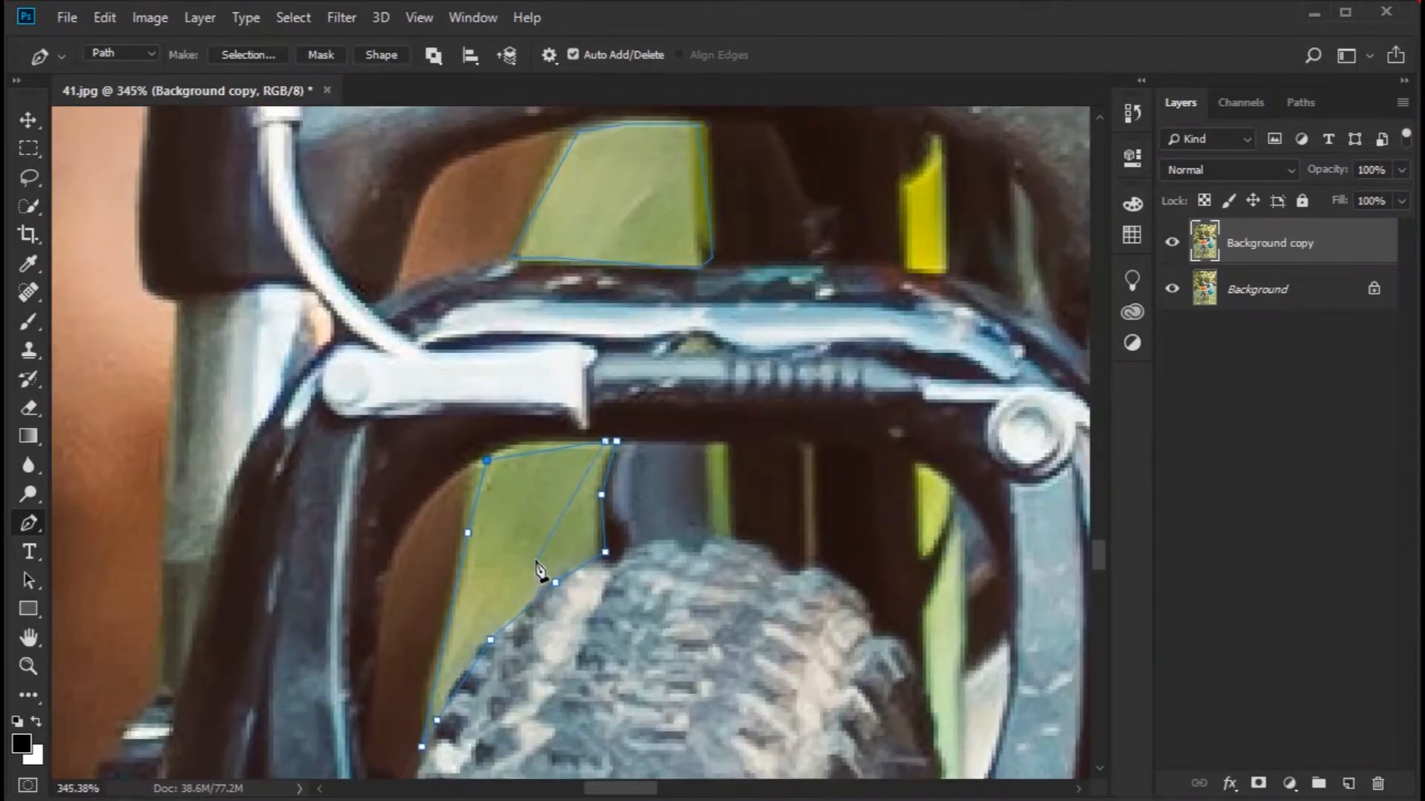
click(616, 442)
scroll(583, 530, down, 6)
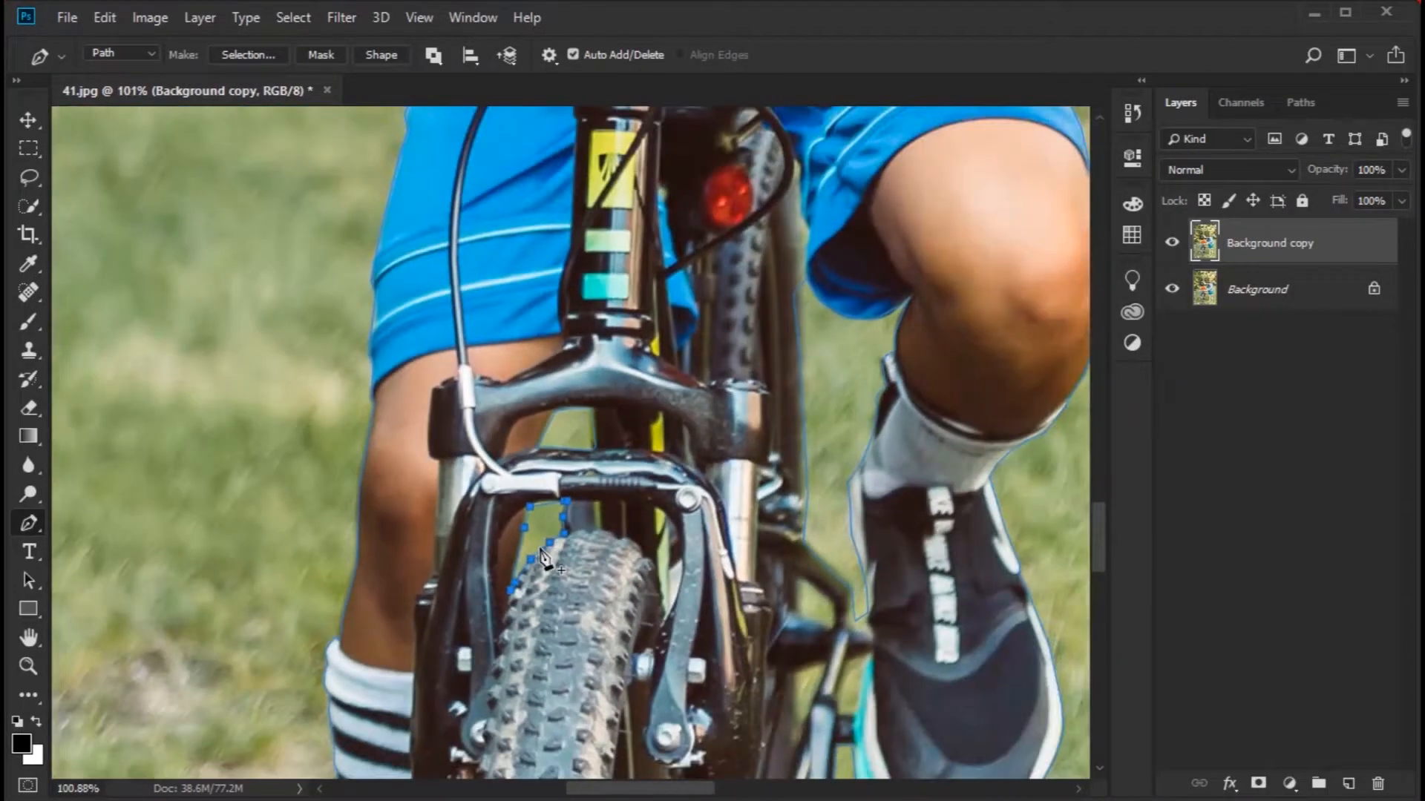
key(ctrl+0)
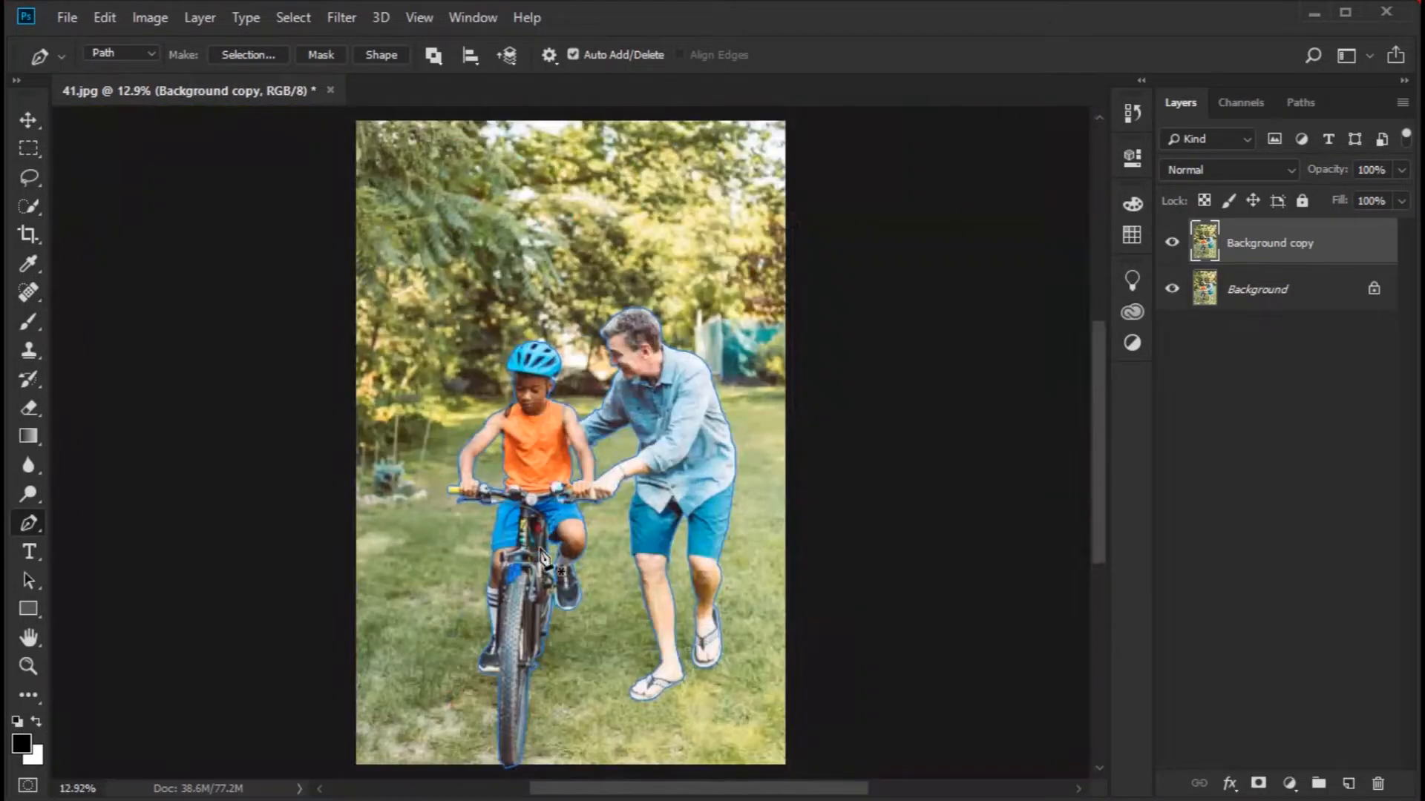
Convert the finished path around the boy, man and bicycle into a selection.
click(1272, 442)
click(1301, 254)
right_click(523, 458)
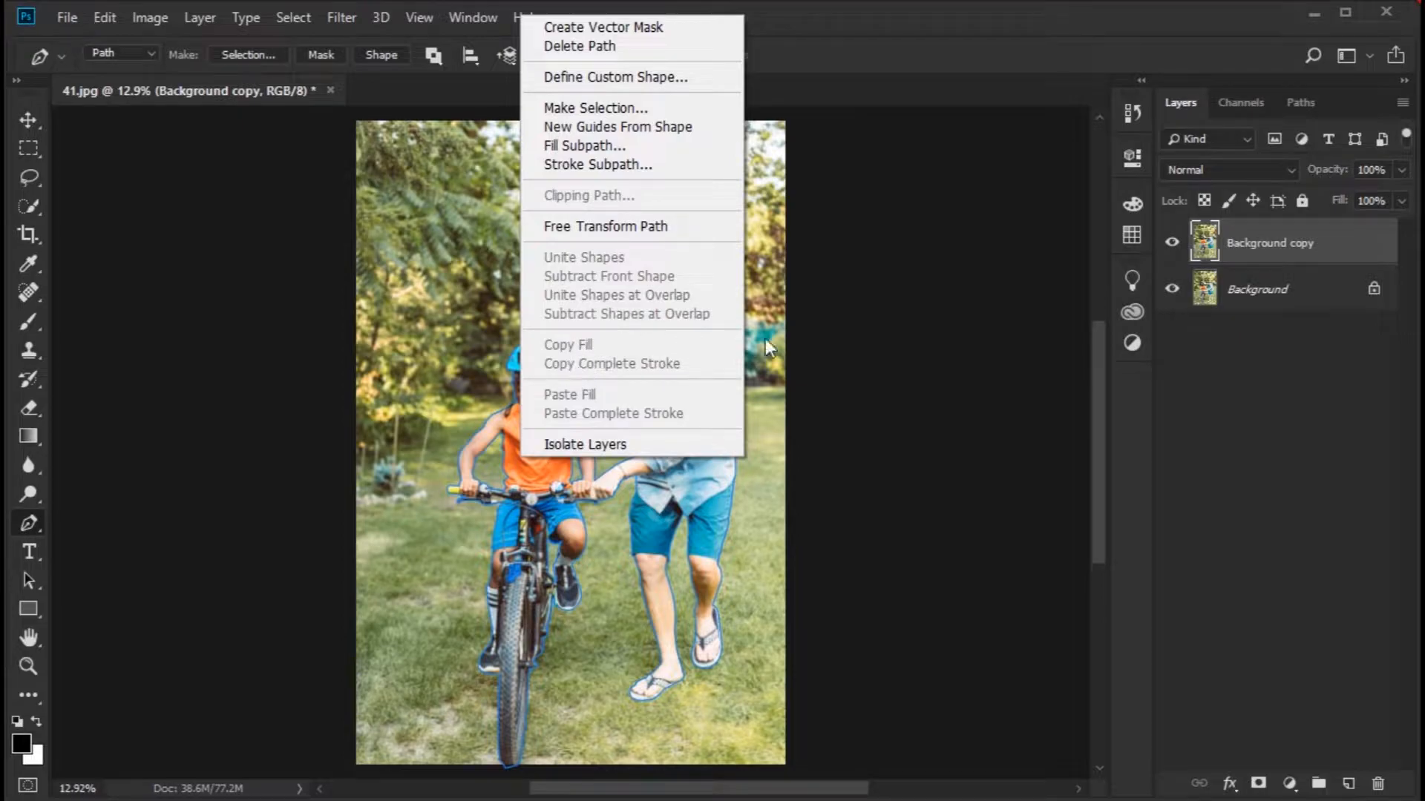
click(1278, 335)
key(ctrl+Return)
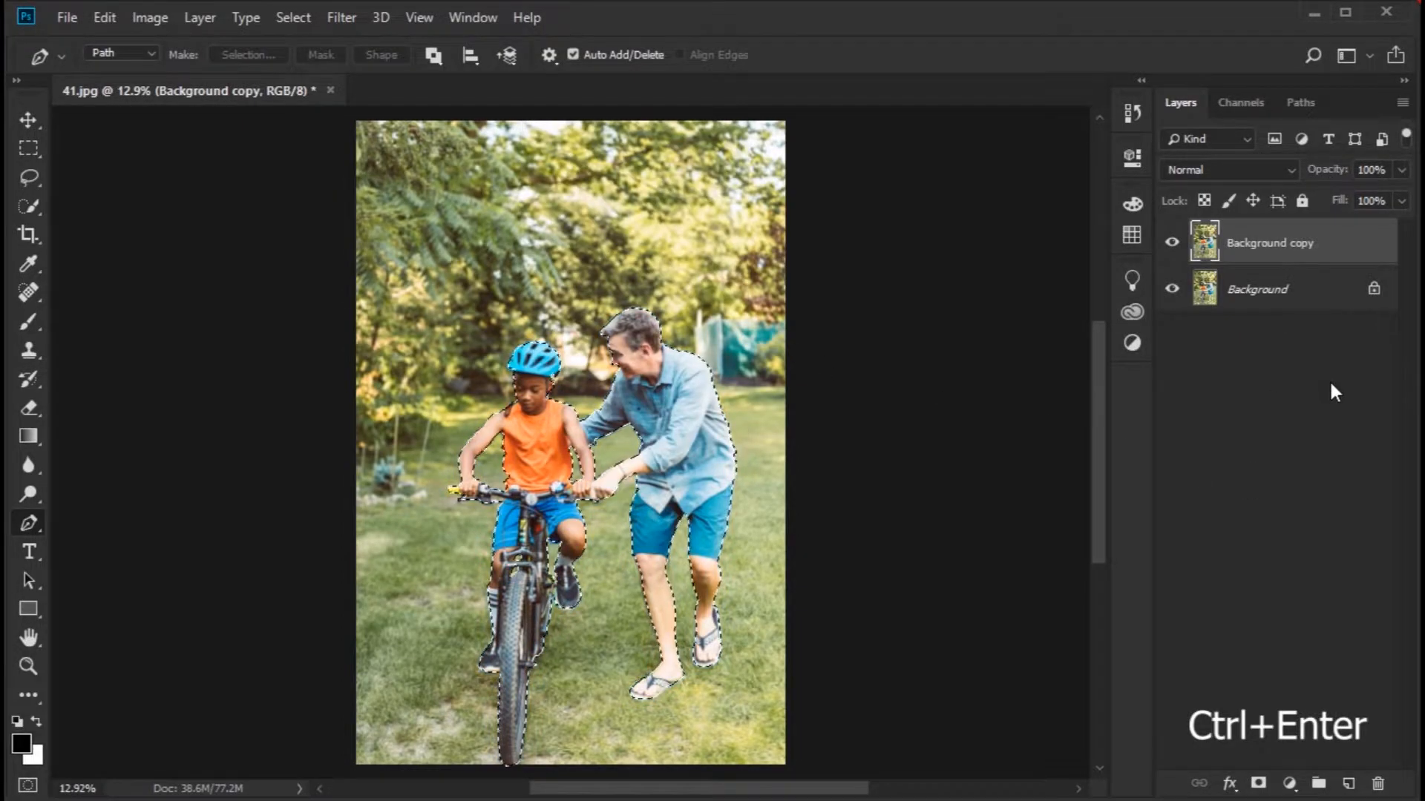
Copy the selected figures and bicycle from the Background copy layer to a new layer.
scroll(680, 398, up, 4)
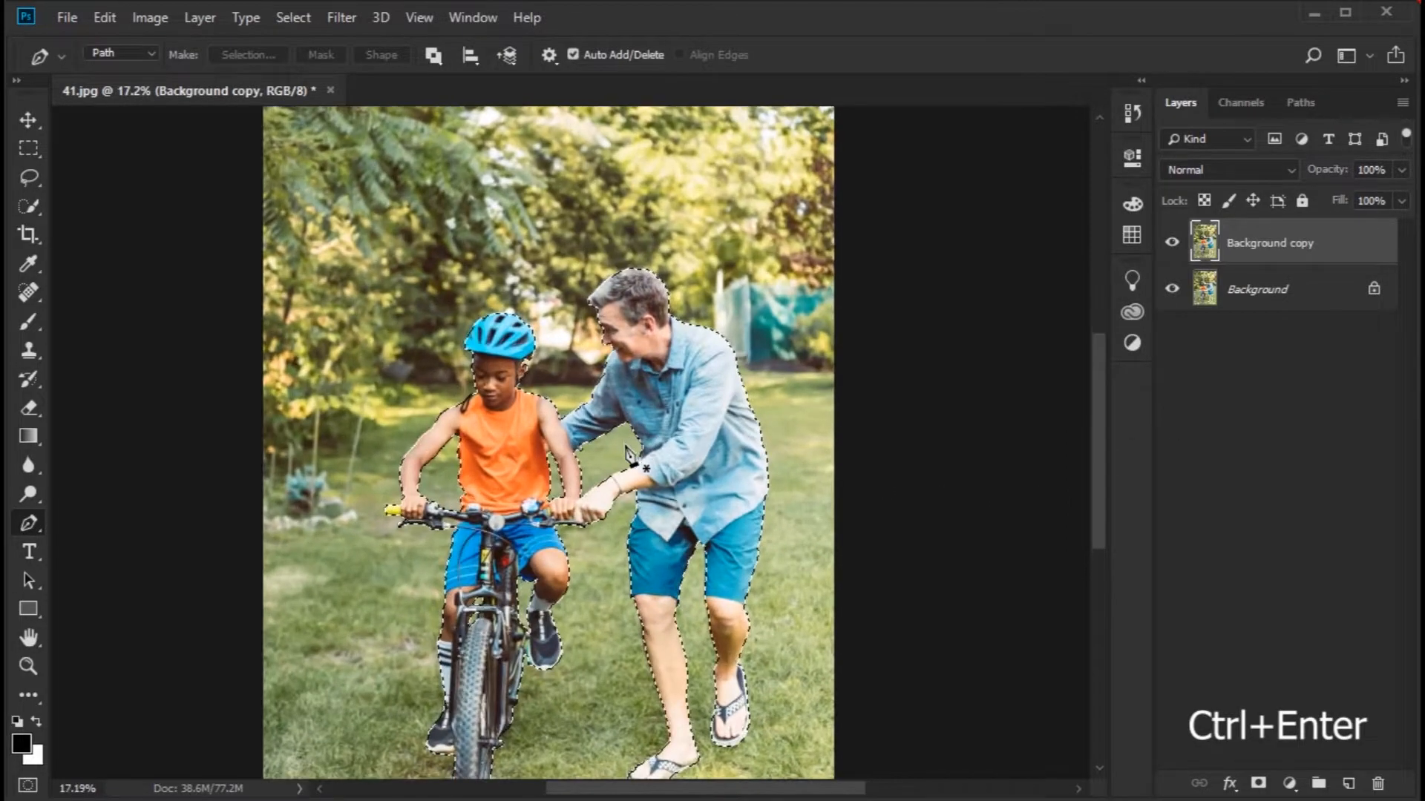
scroll(629, 449, down, 4)
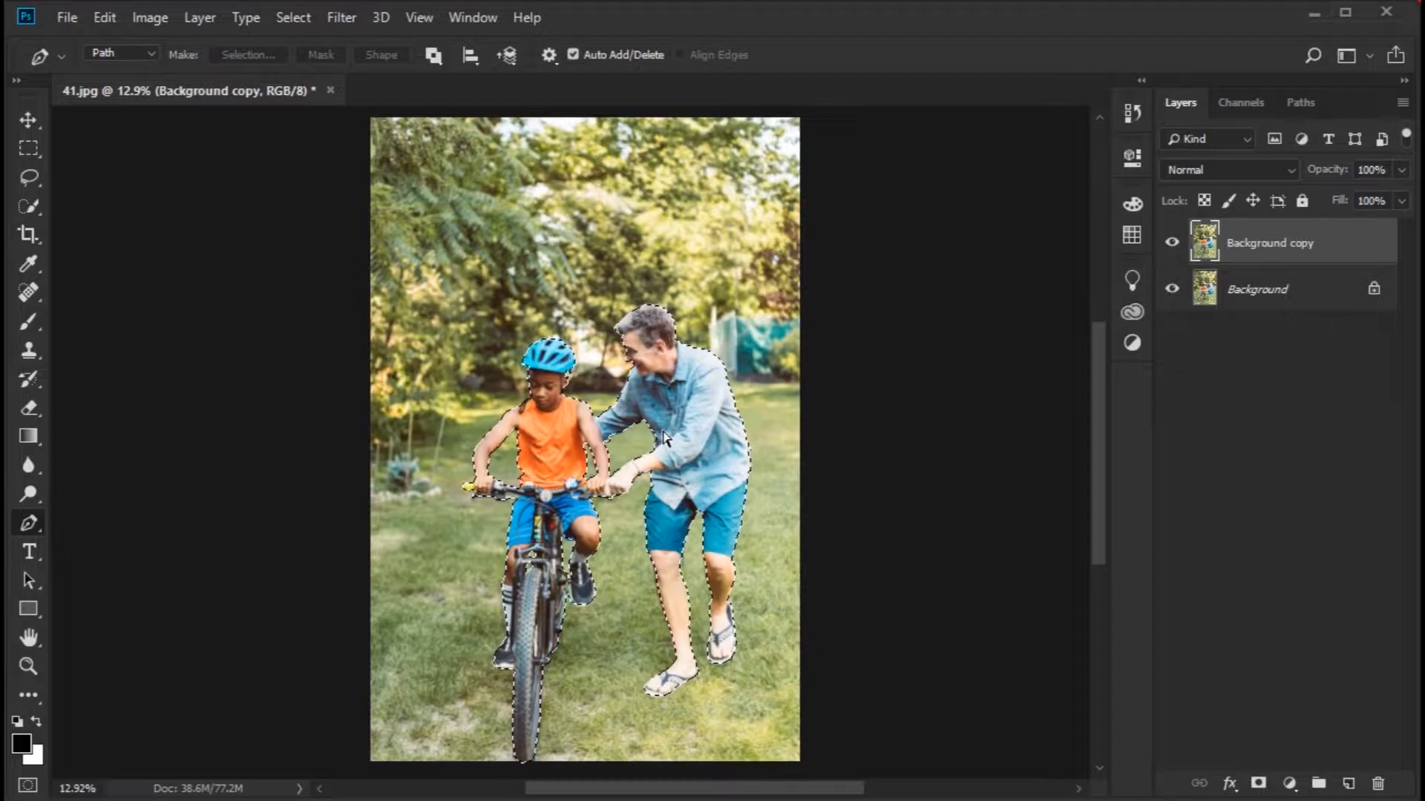
scroll(668, 434, up, 1)
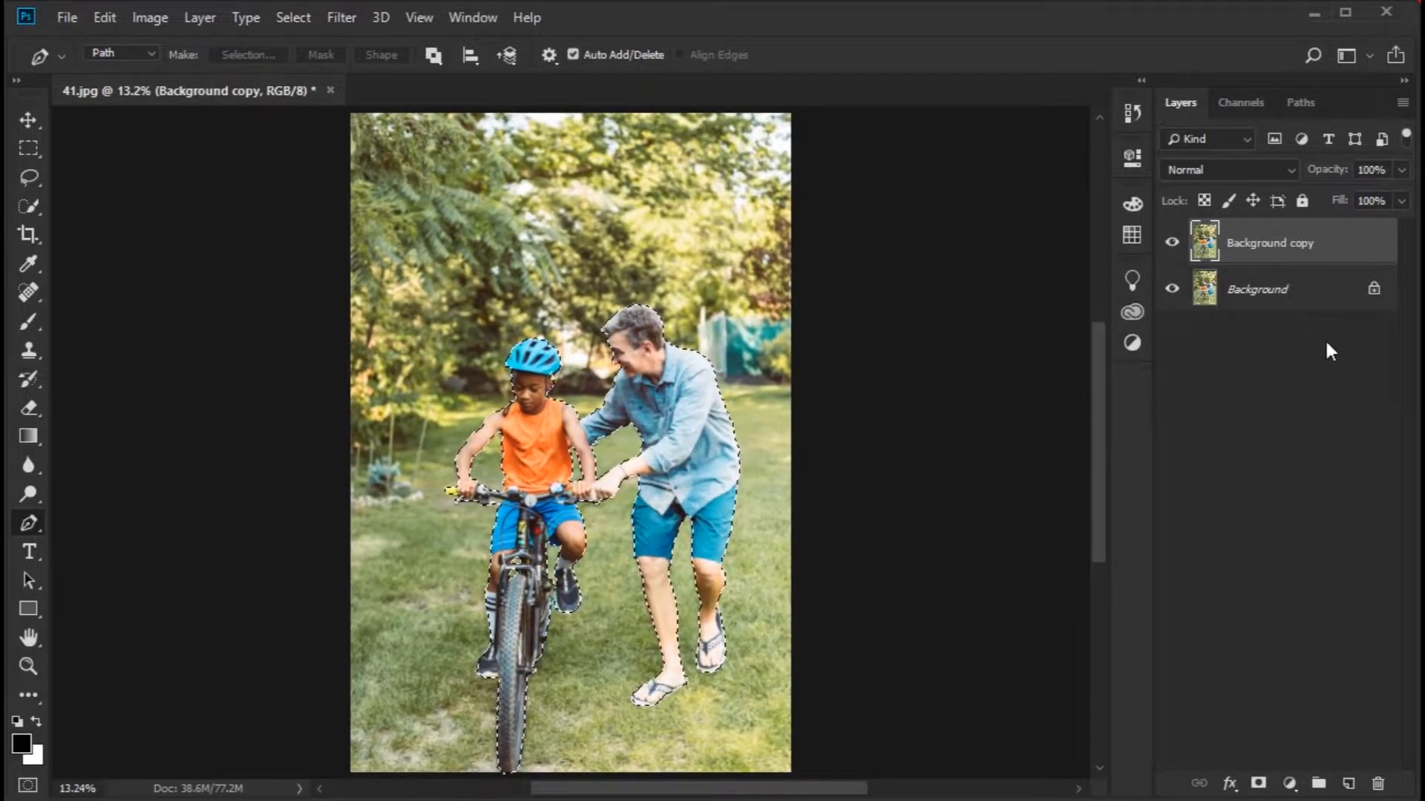
key(ctrl+j)
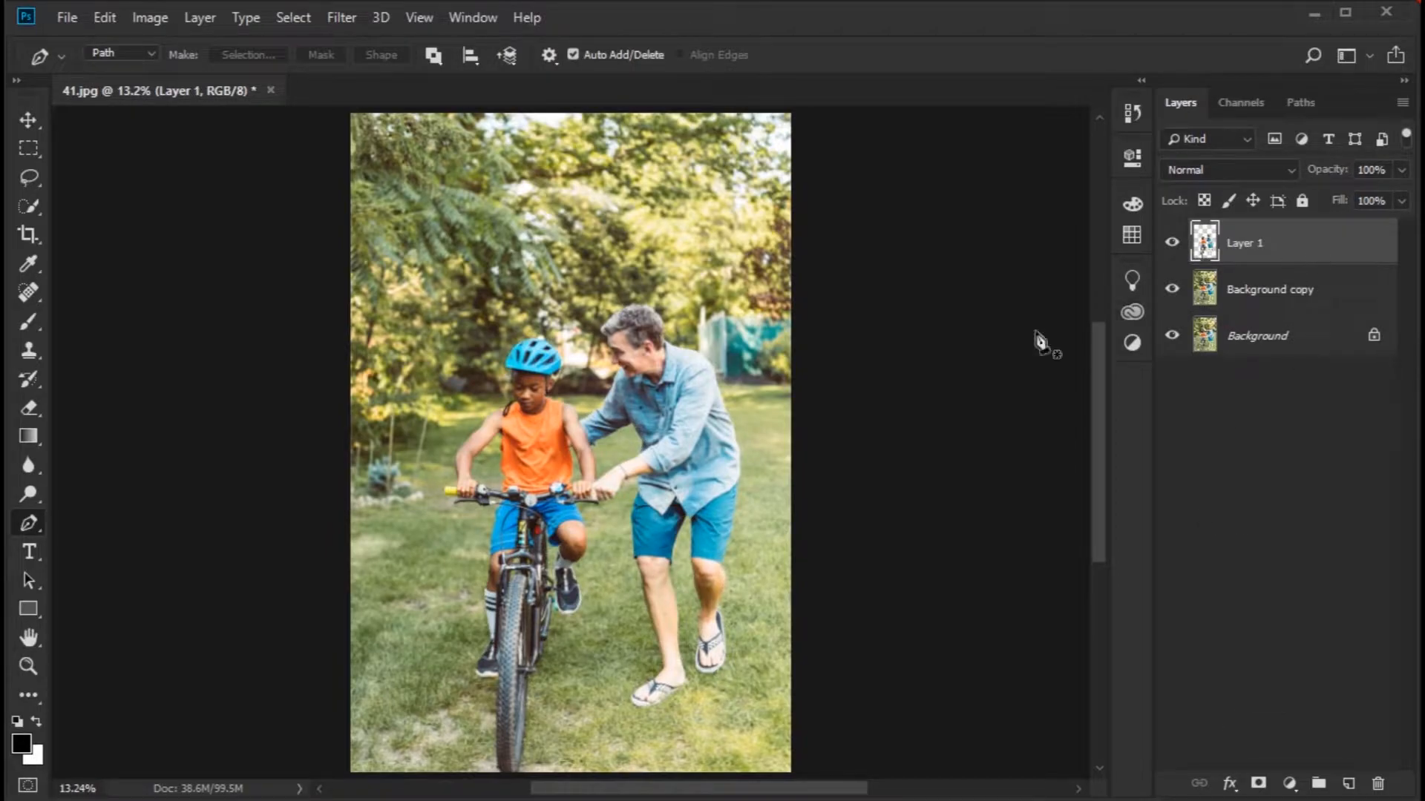
Open the Camera Raw Filter on Layer 1 and show the before and after views side by side.
click(343, 18)
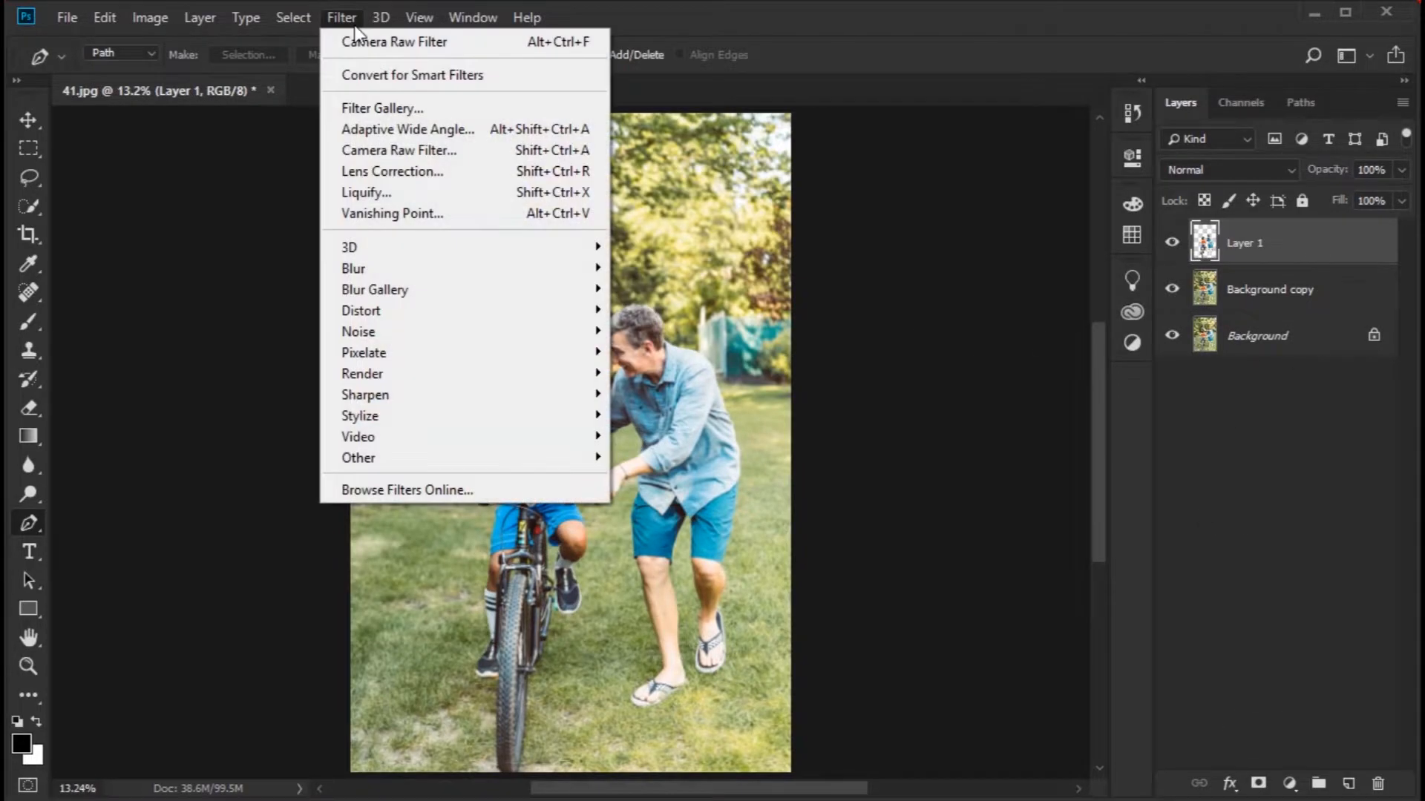
click(393, 150)
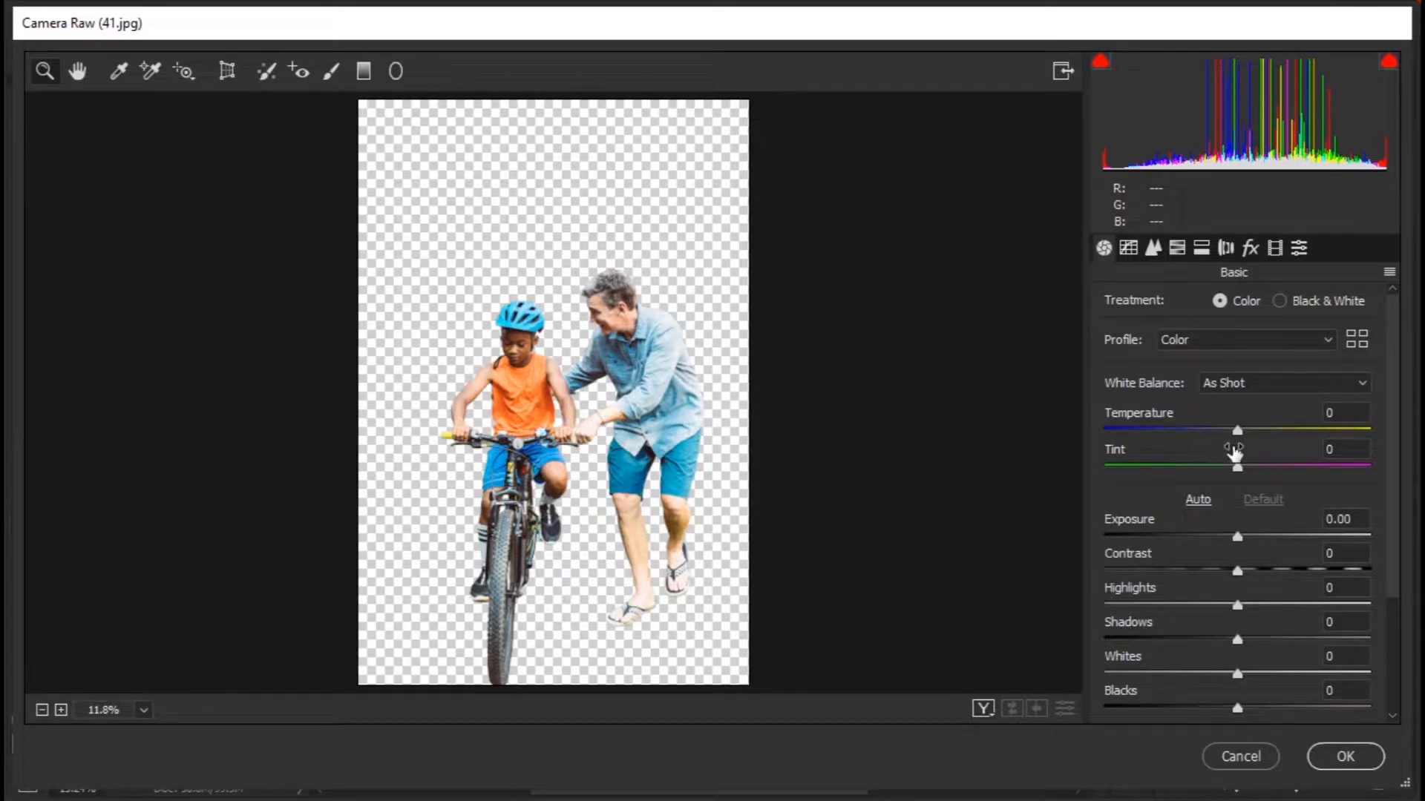
click(983, 709)
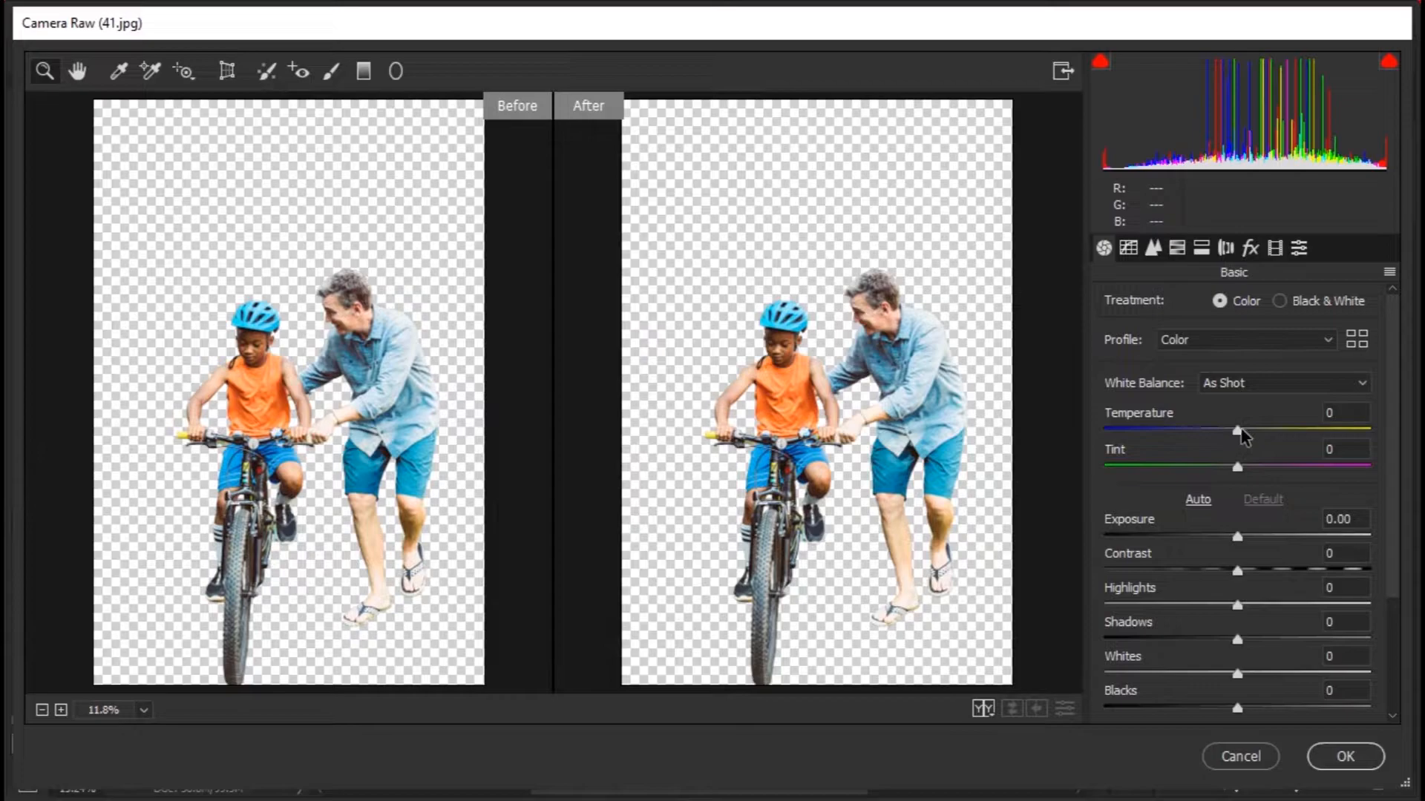
Adjust the temperature slightly, set exposure to +0.10, contrast to +8, vibrance to +12 and saturation to +4, and apply the filter.
drag(1242, 432, 1230, 432)
drag(1237, 538, 1249, 573)
scroll(1250, 653, down, 3)
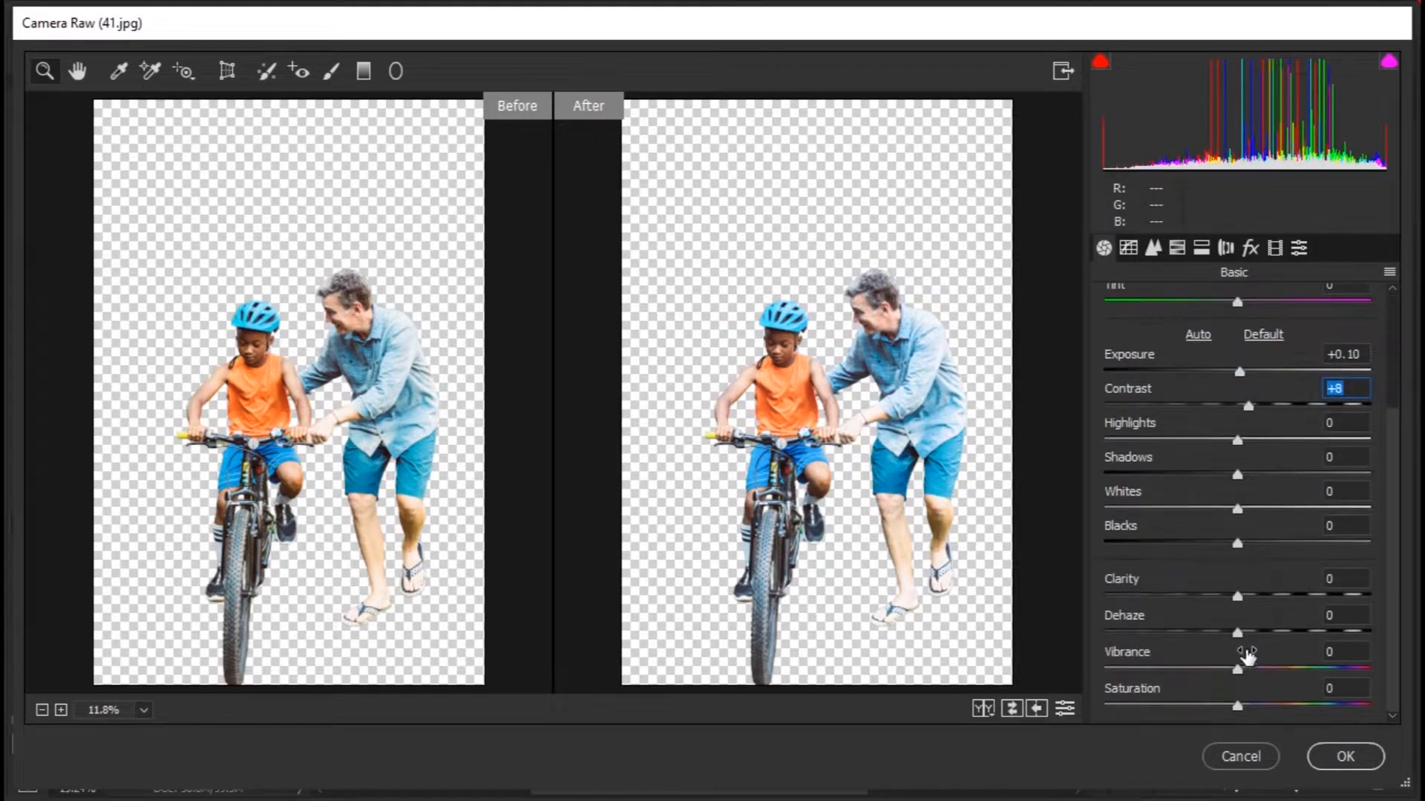
drag(1238, 670, 1248, 706)
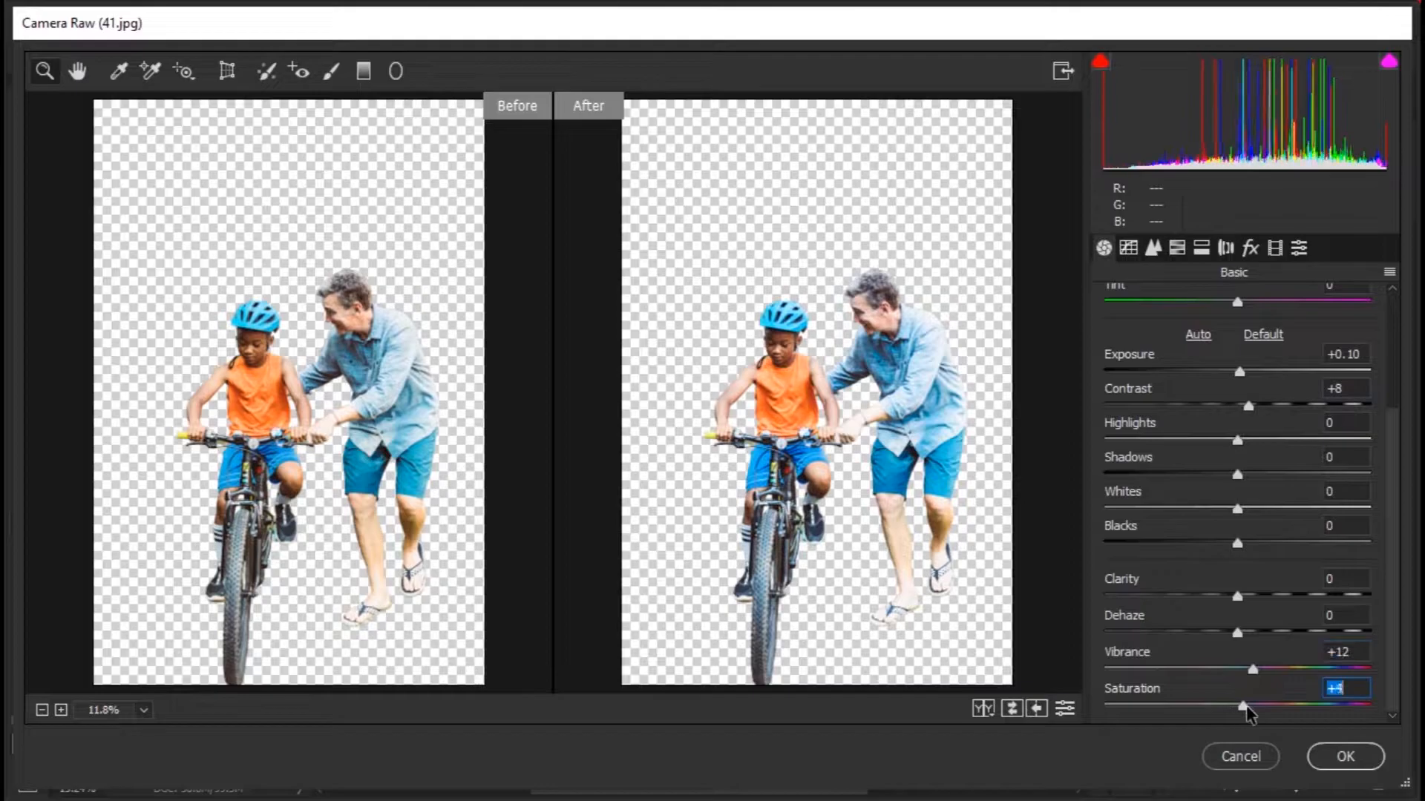
click(1332, 754)
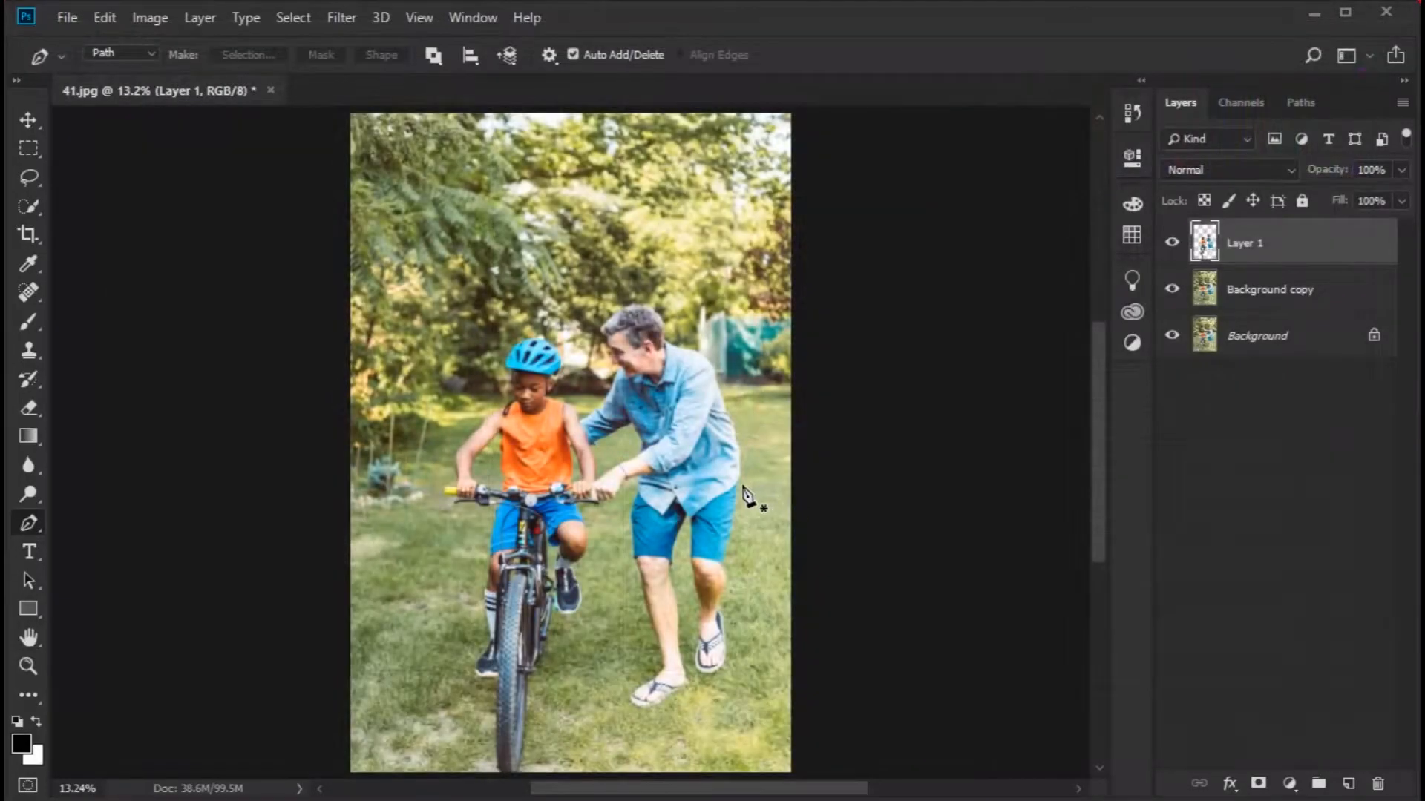
Start a Tilt-Shift blur on the Background copy layer and move its focus band down to the grass around the feet.
scroll(742, 492, up, 2)
click(1276, 308)
click(341, 17)
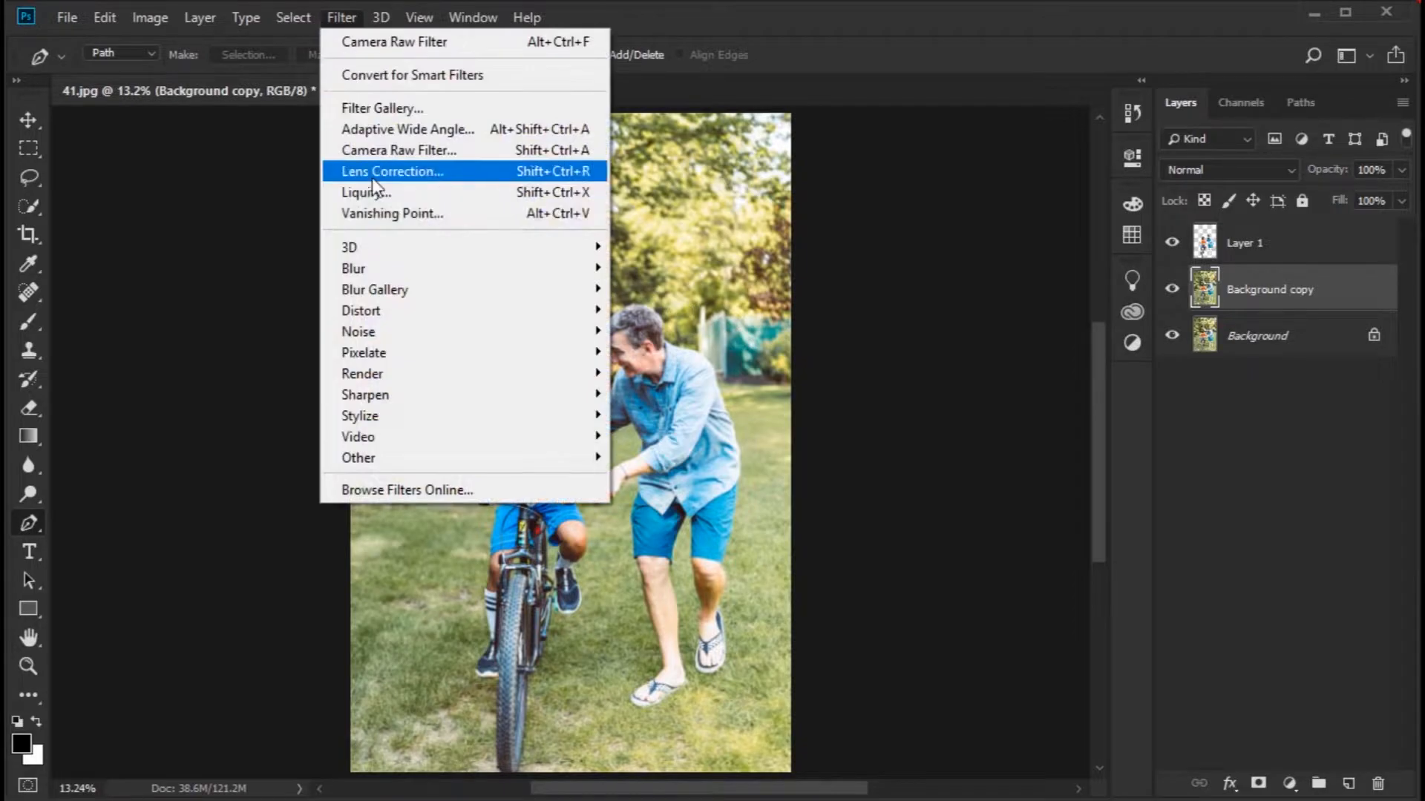
mouse_move(423, 291)
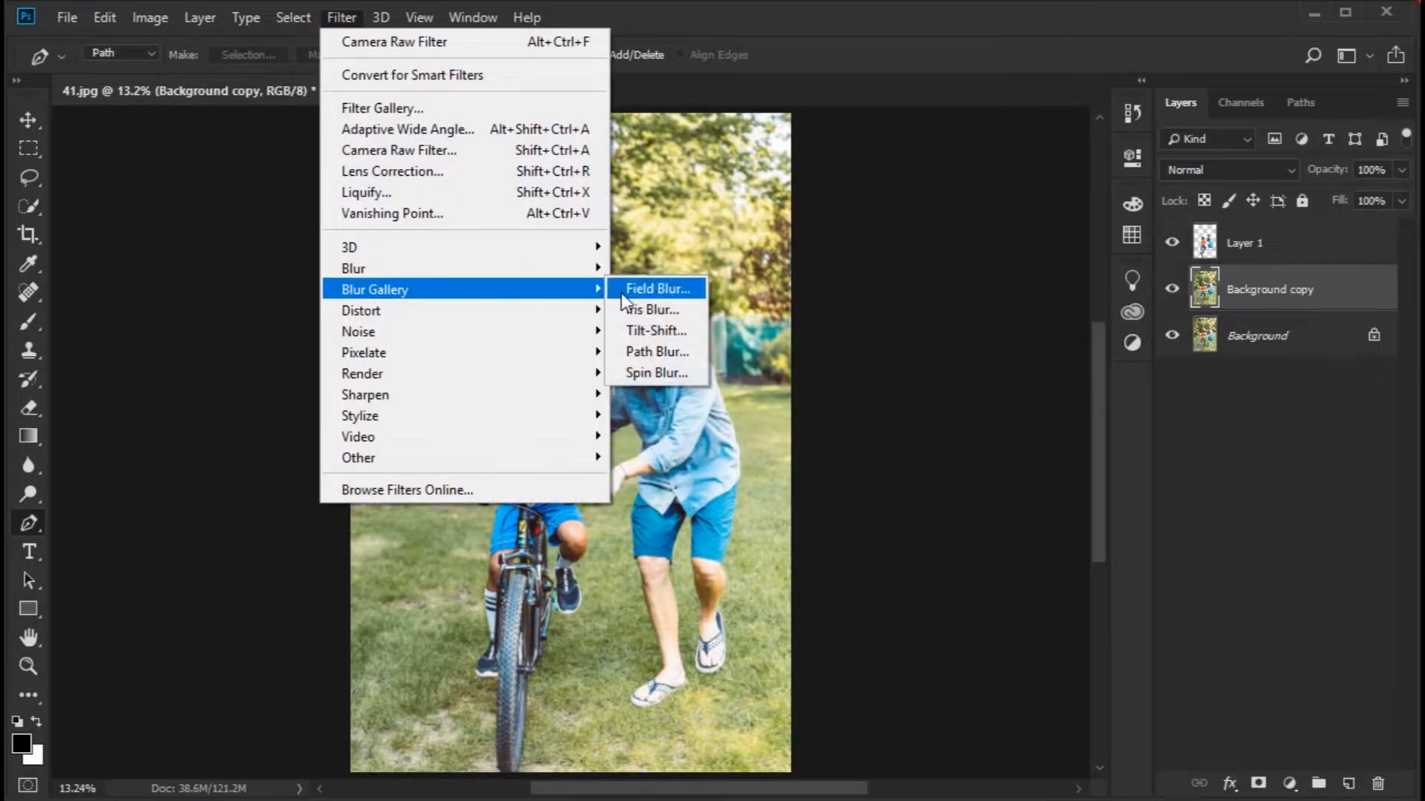
click(674, 332)
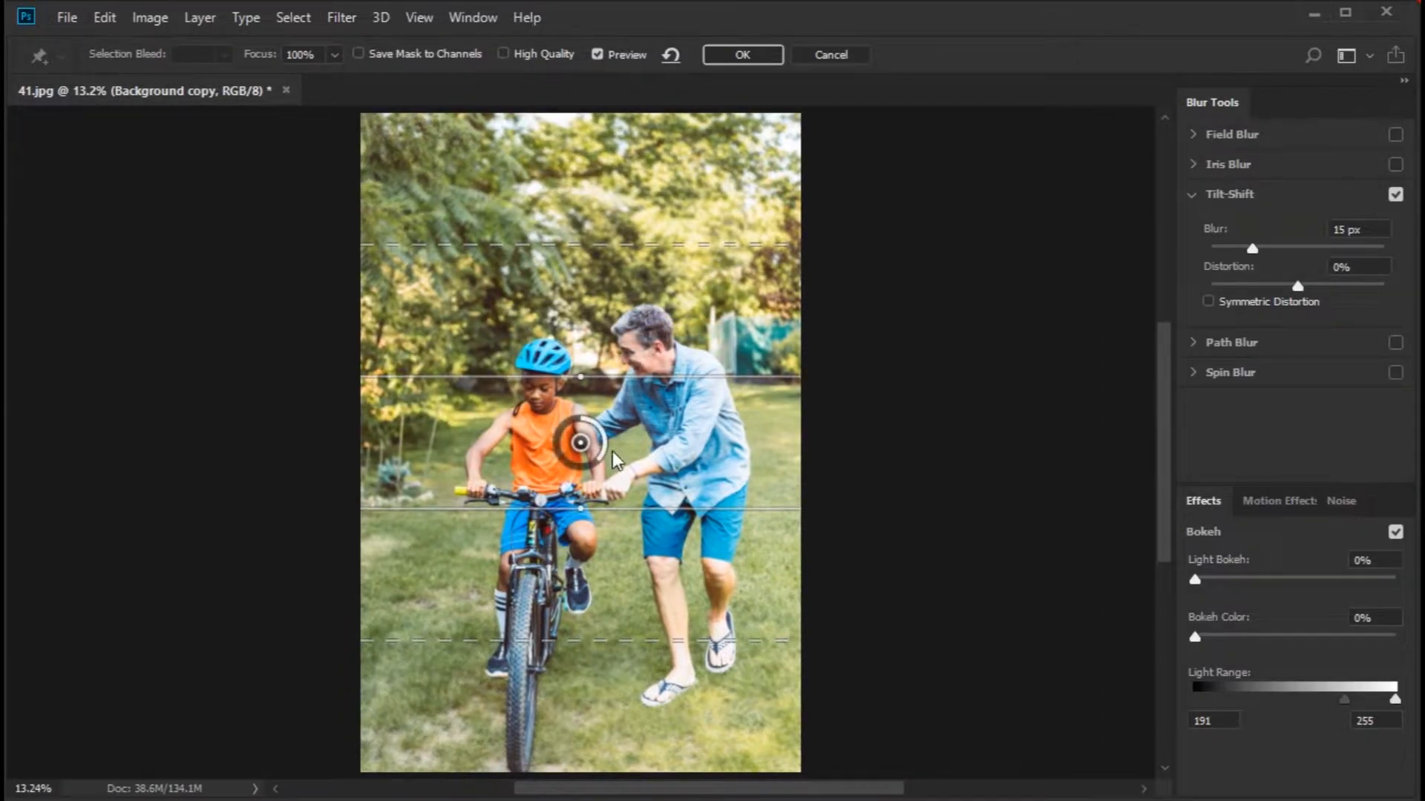
drag(598, 468, 590, 701)
drag(572, 479, 572, 439)
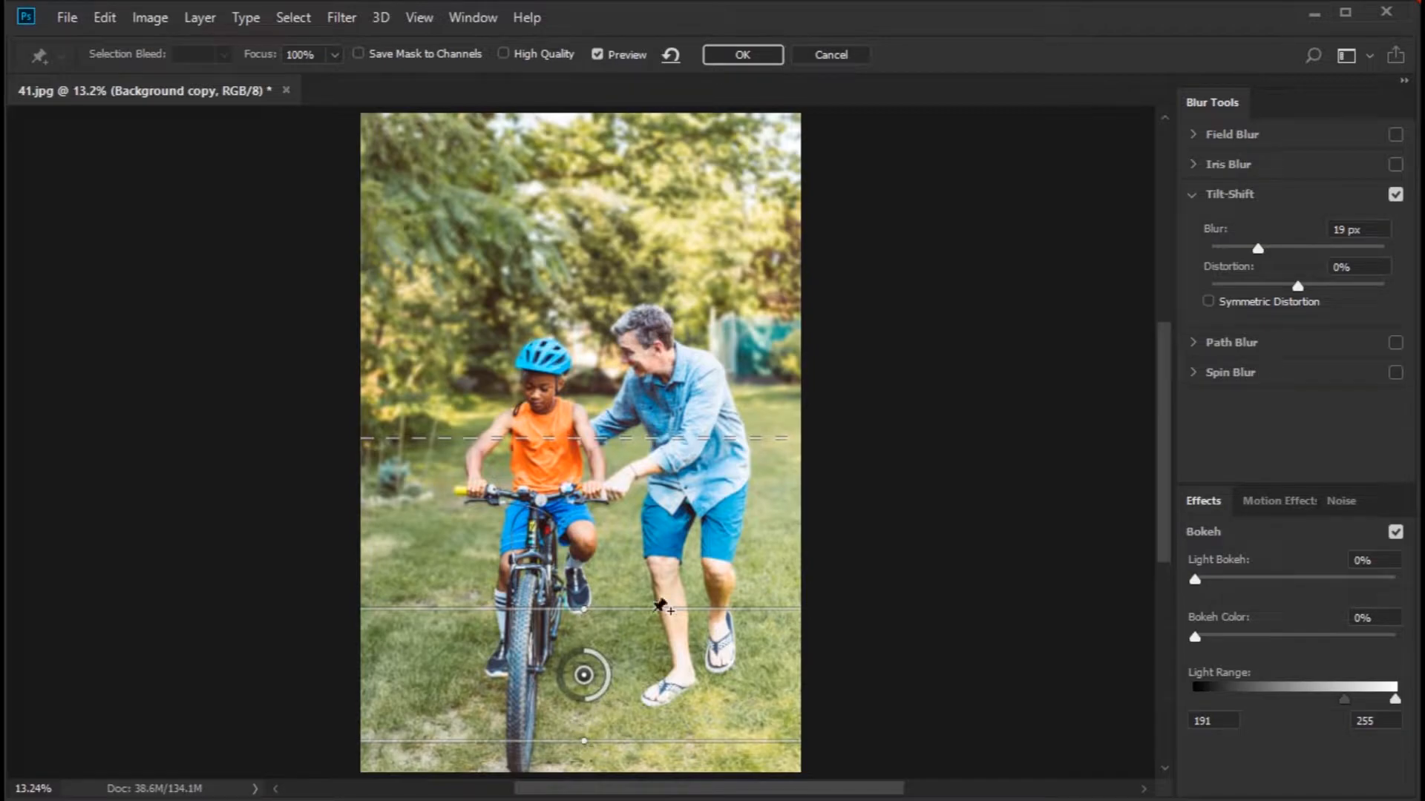
Set the Tilt-Shift blur to 37 px, add a Field Blur of 0 px and apply the blur effects.
scroll(757, 496, down, 2)
scroll(675, 674, up, 2)
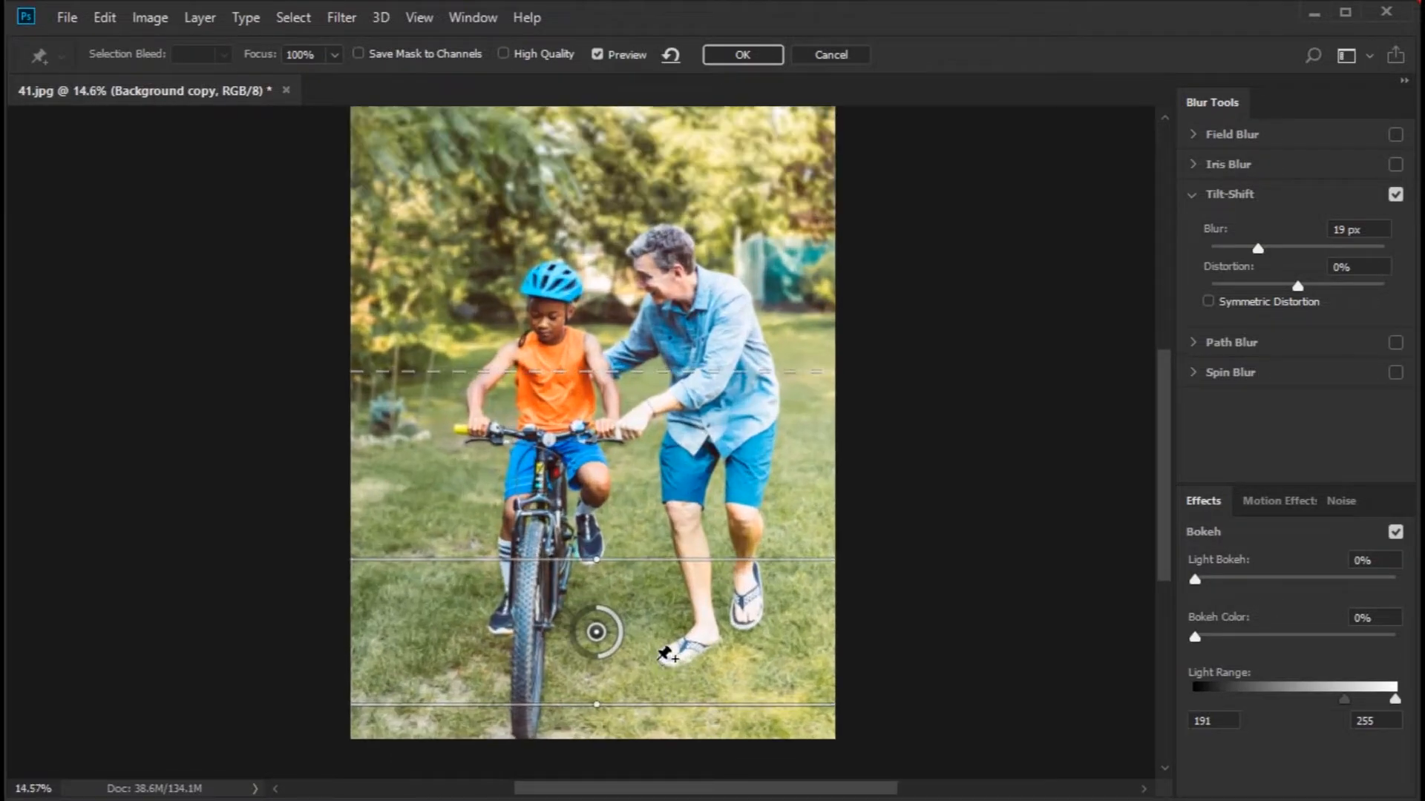
mouse_move(605, 656)
mouse_down()
mouse_move(578, 648)
mouse_move(586, 659)
mouse_up()
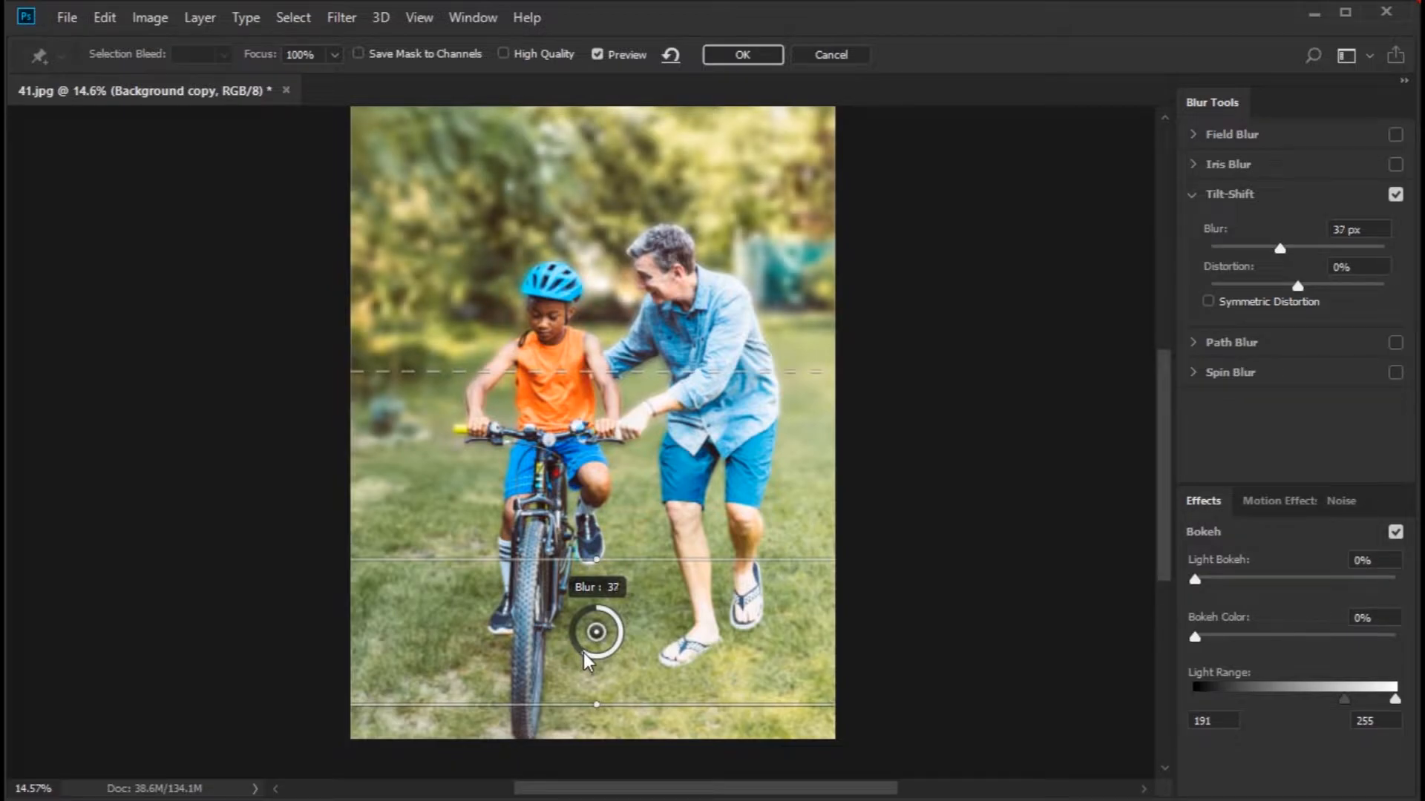
click(1194, 132)
drag(1250, 187, 1263, 188)
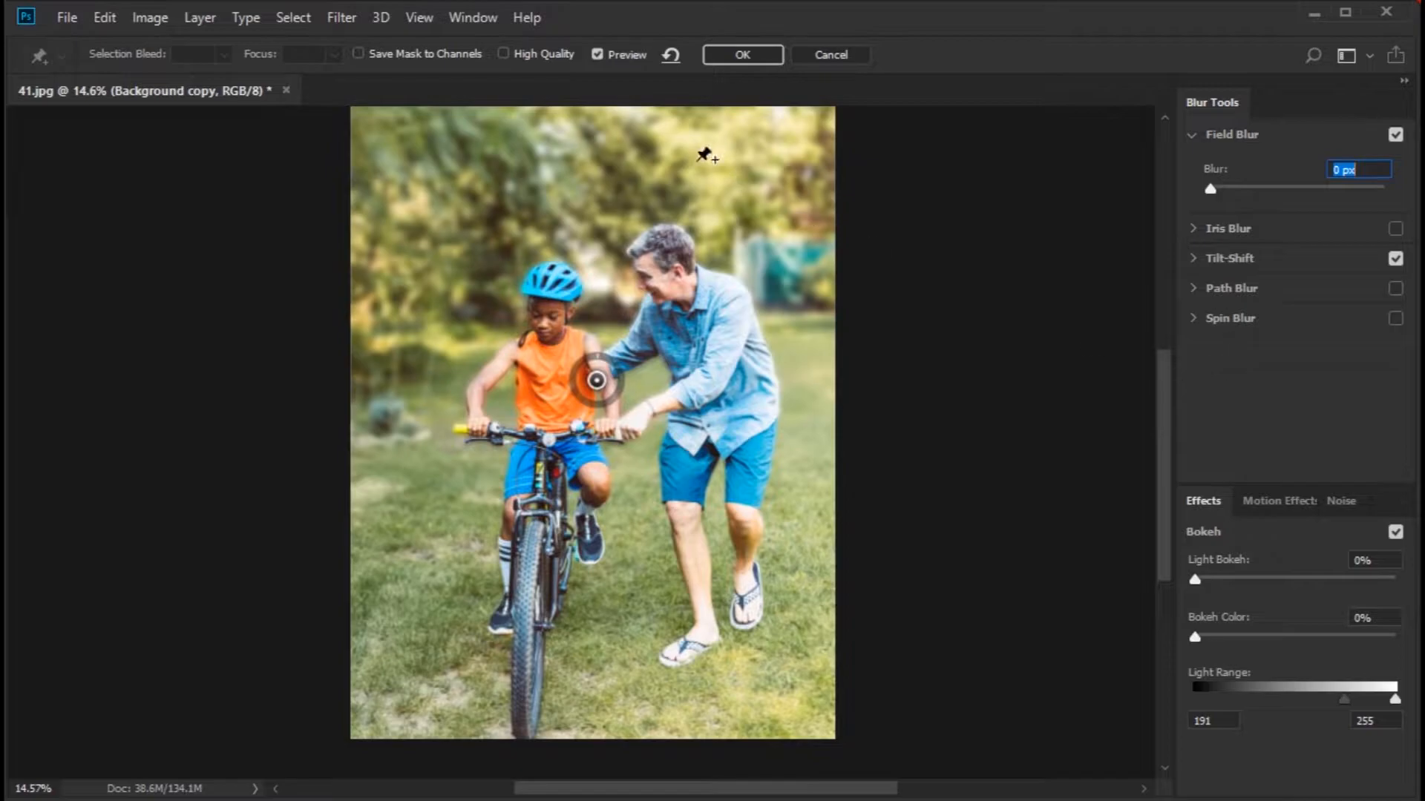
click(722, 62)
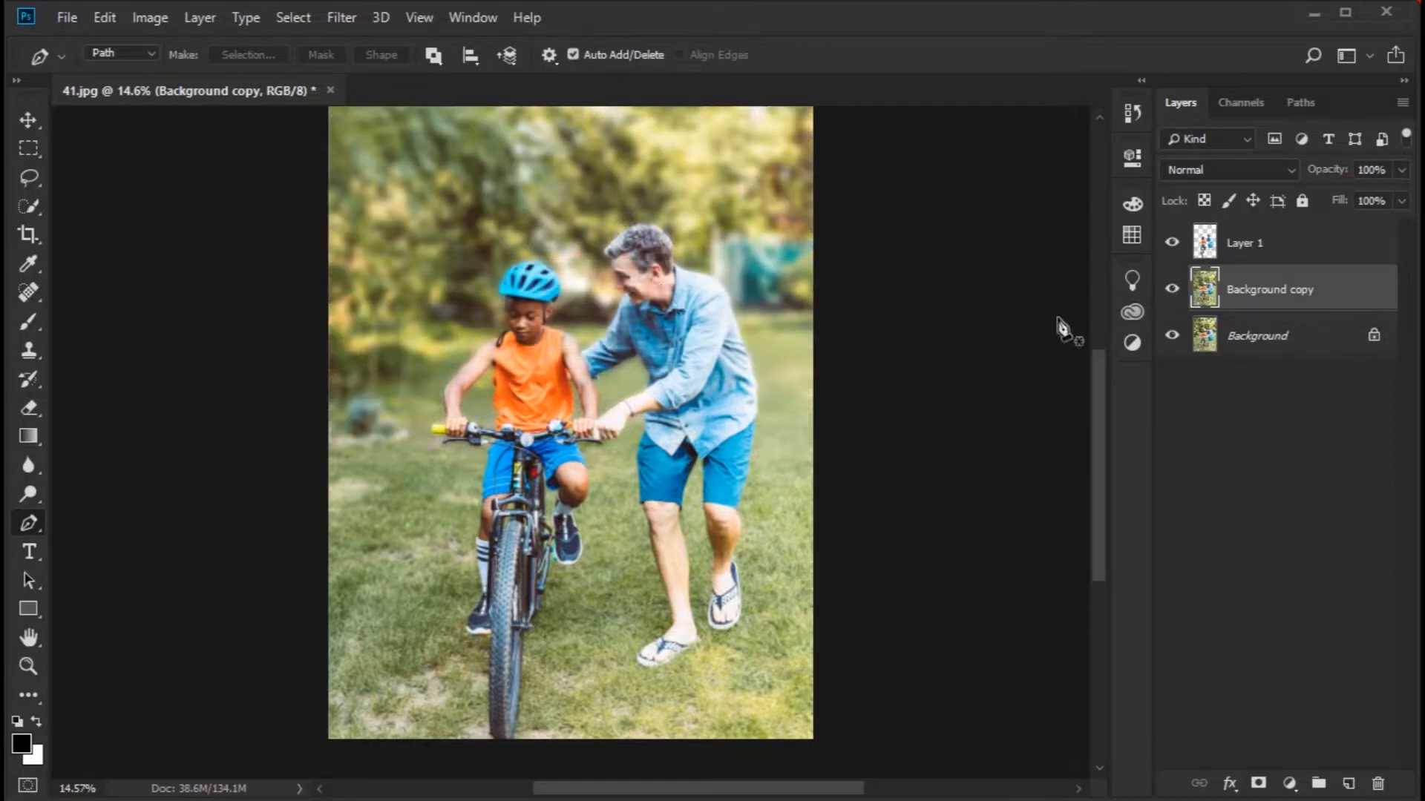
Toggle the Background copy layer's visibility to check the blur, and open the Exposure adjustment for that layer.
click(1174, 290)
click(1174, 290)
click(145, 23)
mouse_move(194, 79)
click(460, 139)
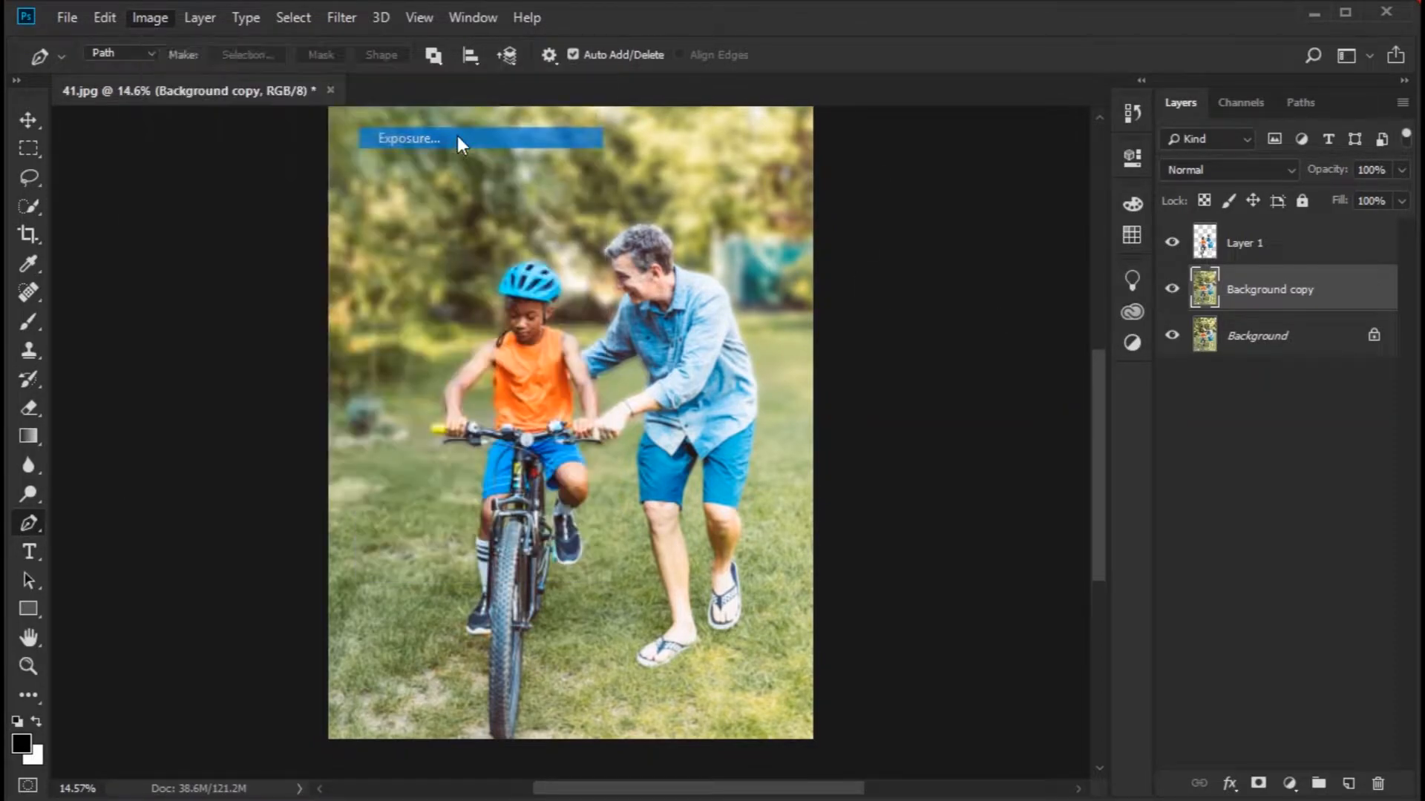
drag(637, 65, 938, 319)
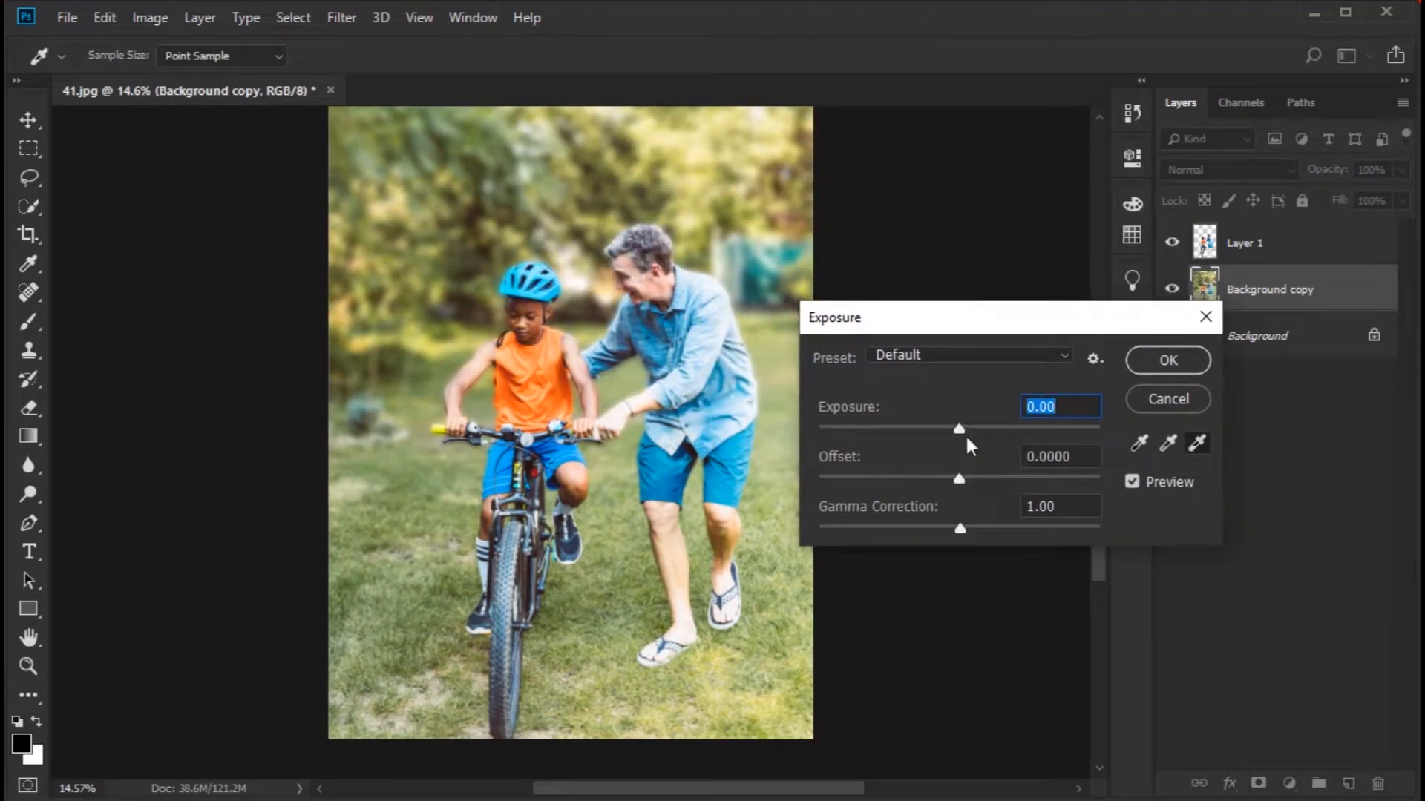
Try an exposure of -0.05 with changed gamma correction, followed by the Minus 1.0 and Plus 1.0 exposure presets.
drag(960, 425, 957, 427)
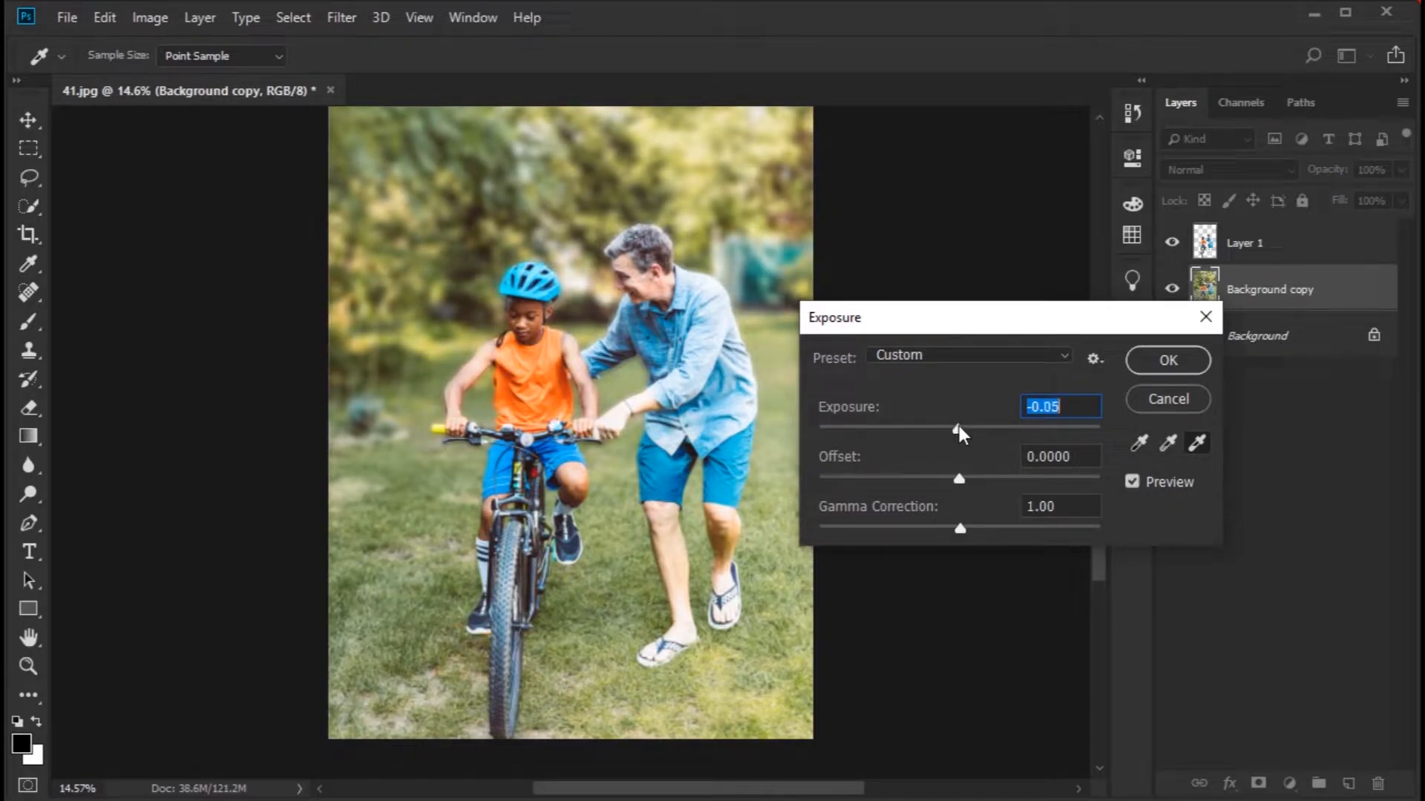
drag(960, 532, 971, 529)
click(941, 359)
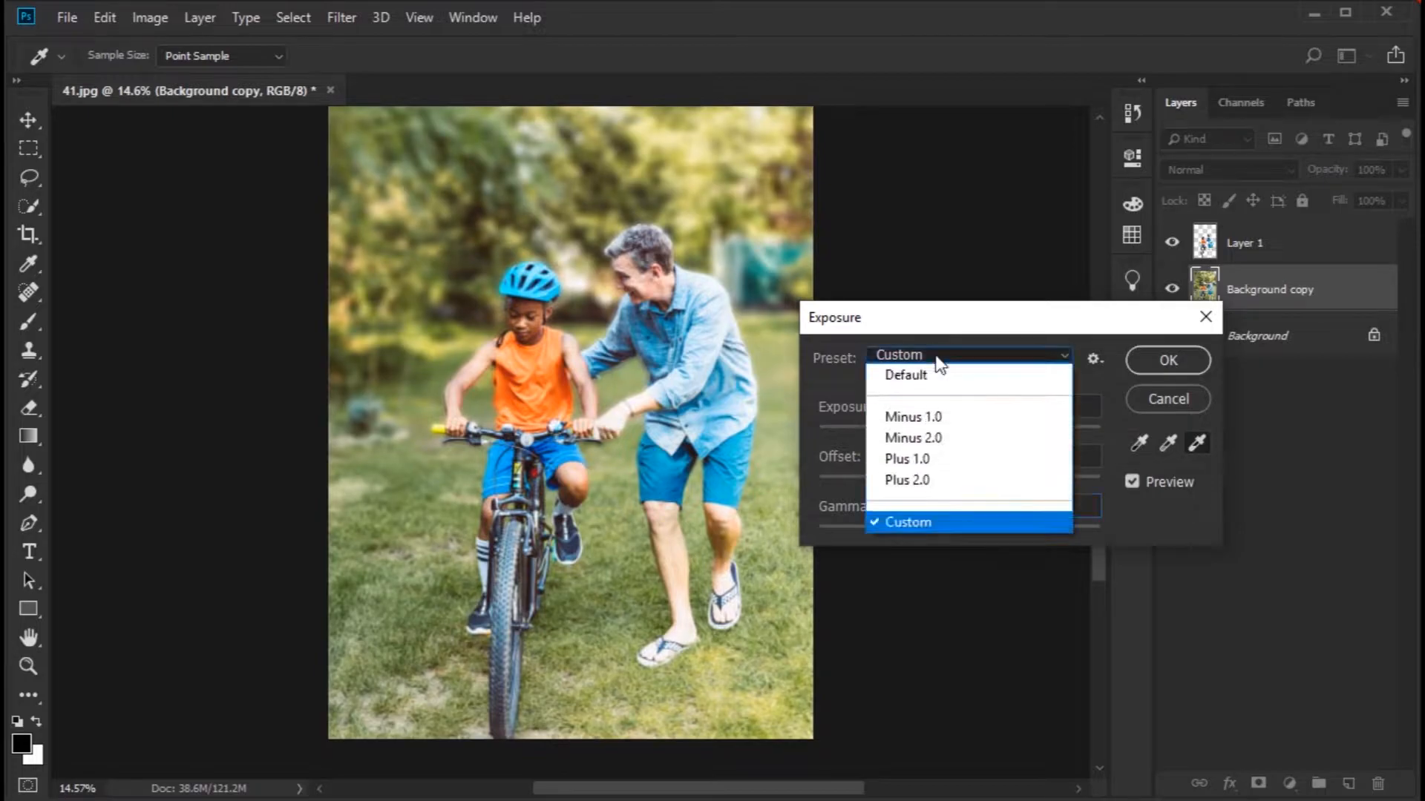
click(941, 414)
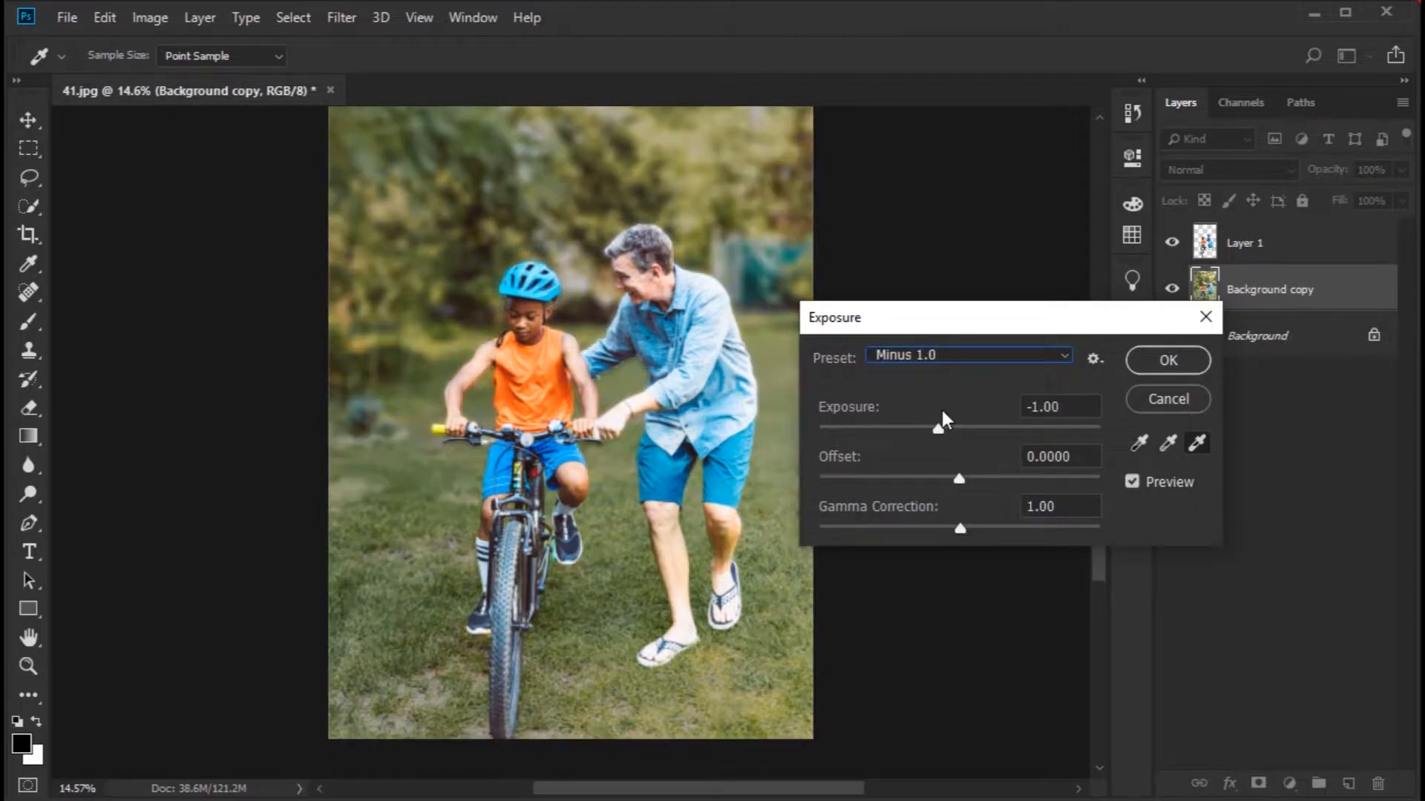
click(941, 356)
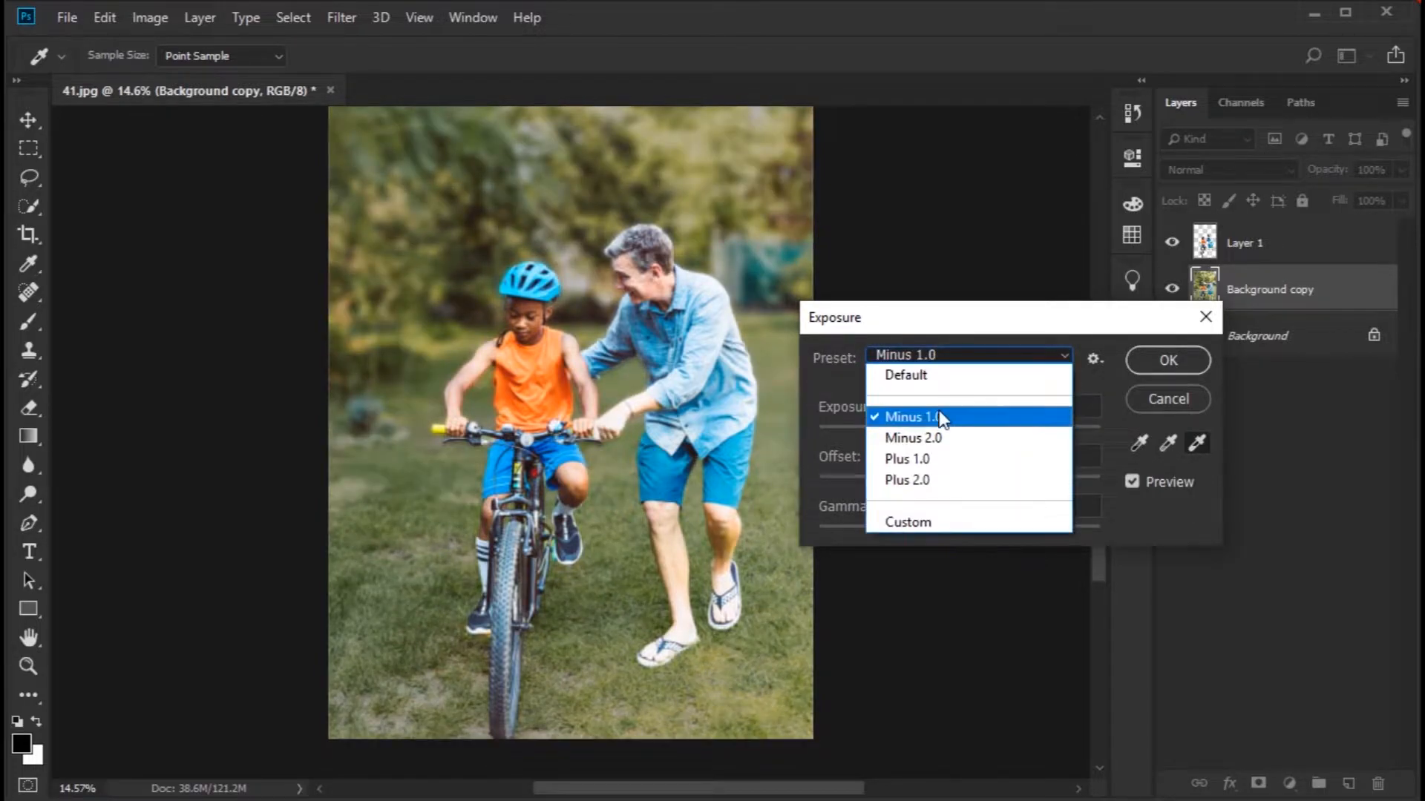
click(933, 464)
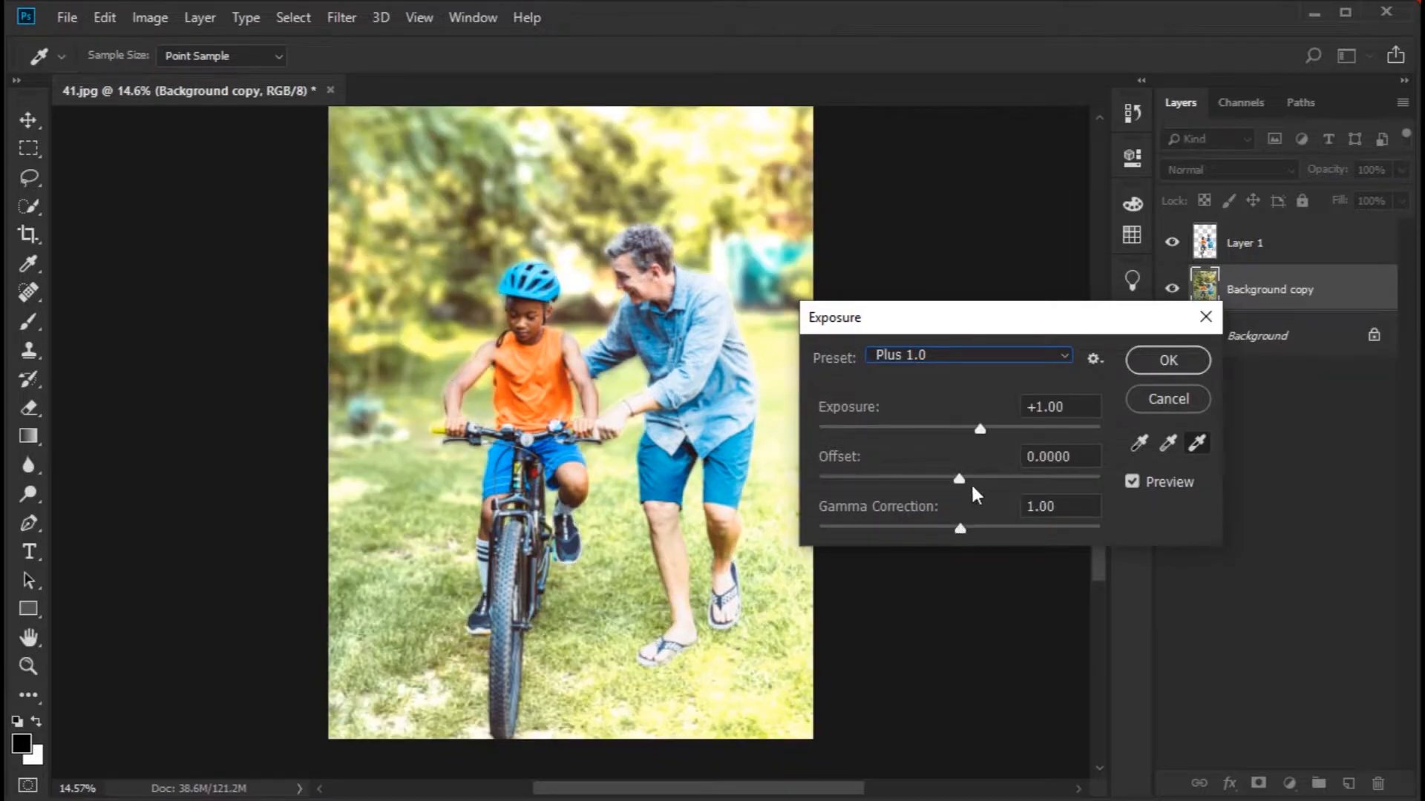
Set the exposure to +0.05 and the offset to +0.0118, and apply the Exposure adjustment.
drag(980, 429, 963, 478)
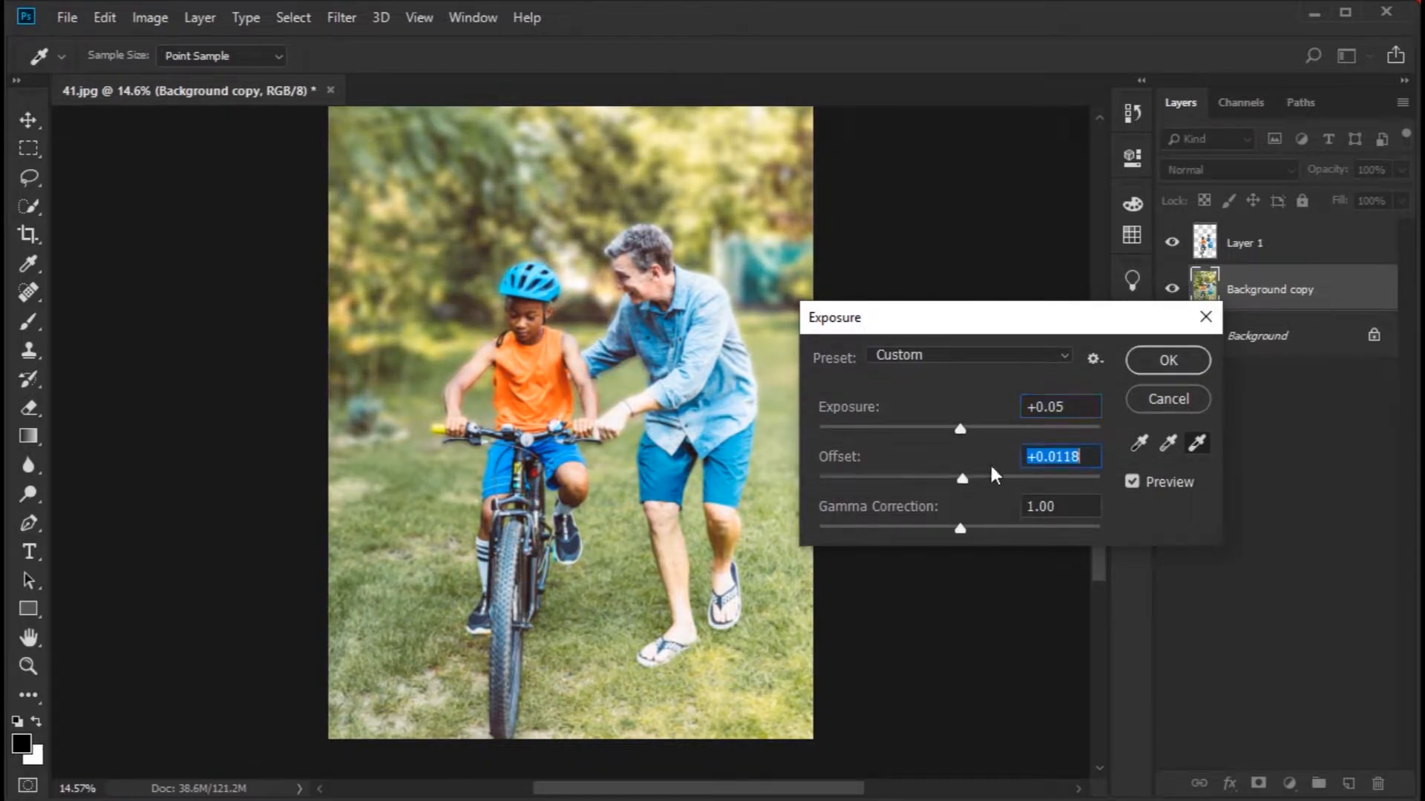
click(1168, 362)
key(p)
Apply a Brightness/Contrast adjustment to the Background copy layer with brightness 11 and contrast 13.
click(108, 19)
click(108, 20)
click(144, 22)
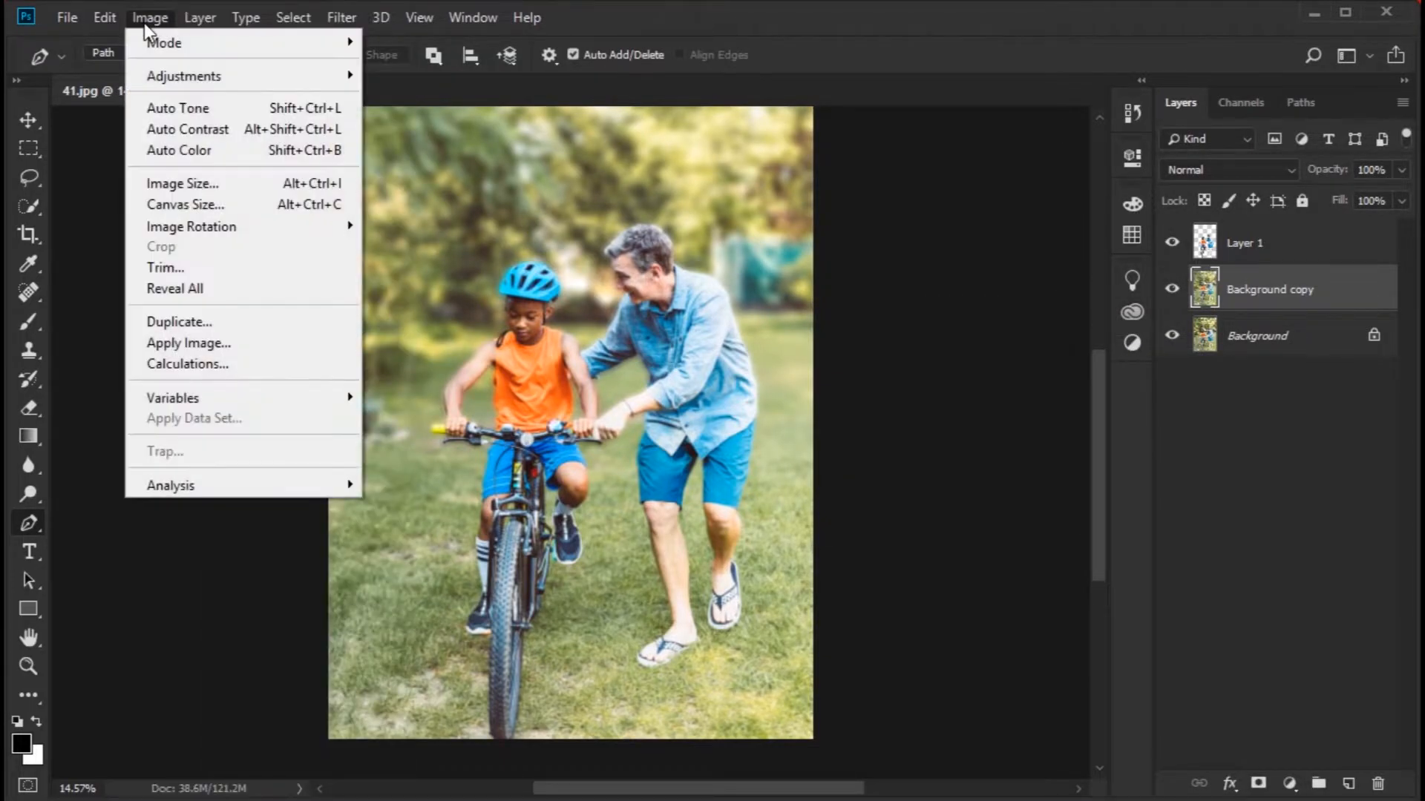
mouse_move(205, 76)
click(464, 88)
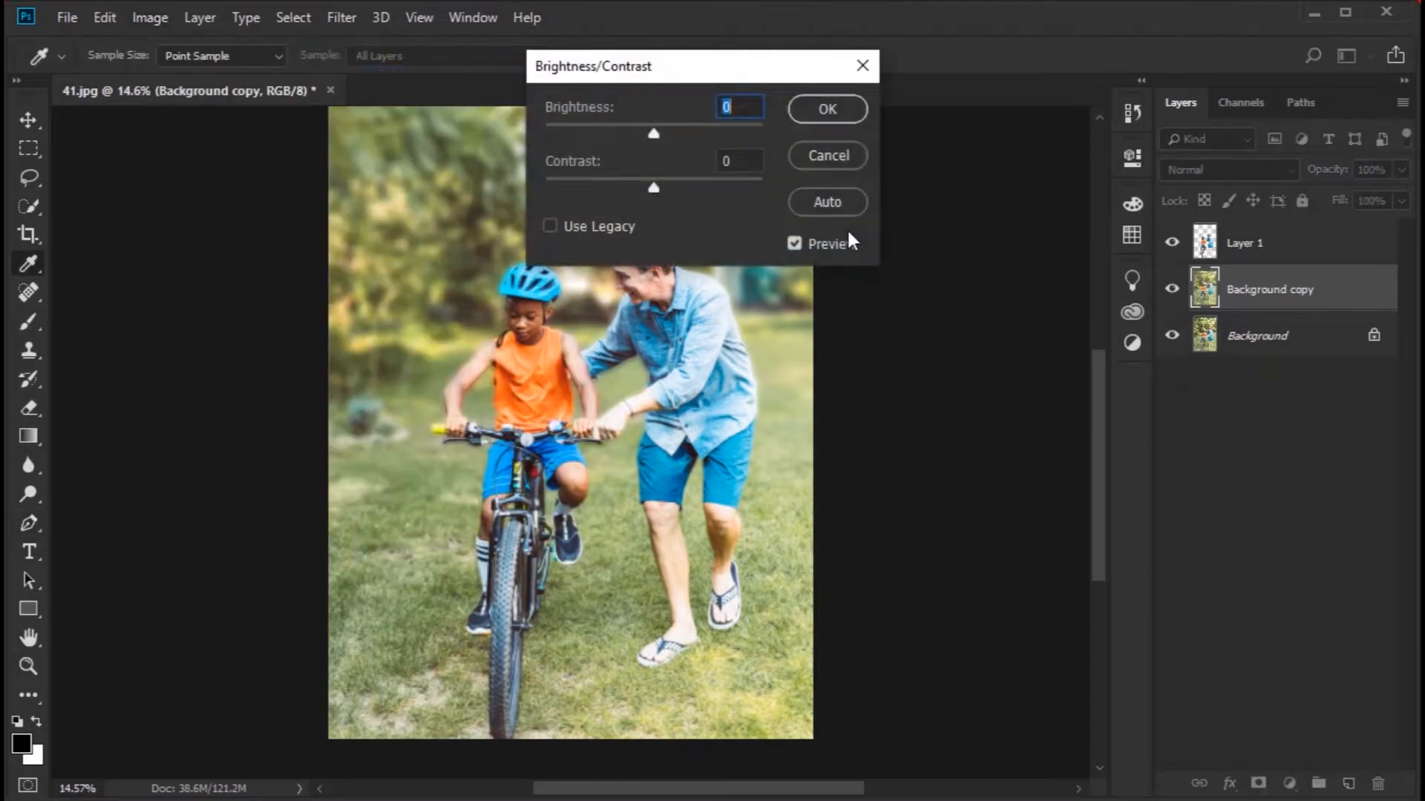
drag(707, 64, 1018, 276)
drag(995, 410, 999, 413)
mouse_move(989, 361)
mouse_down()
mouse_move(973, 357)
mouse_move(993, 357)
mouse_up()
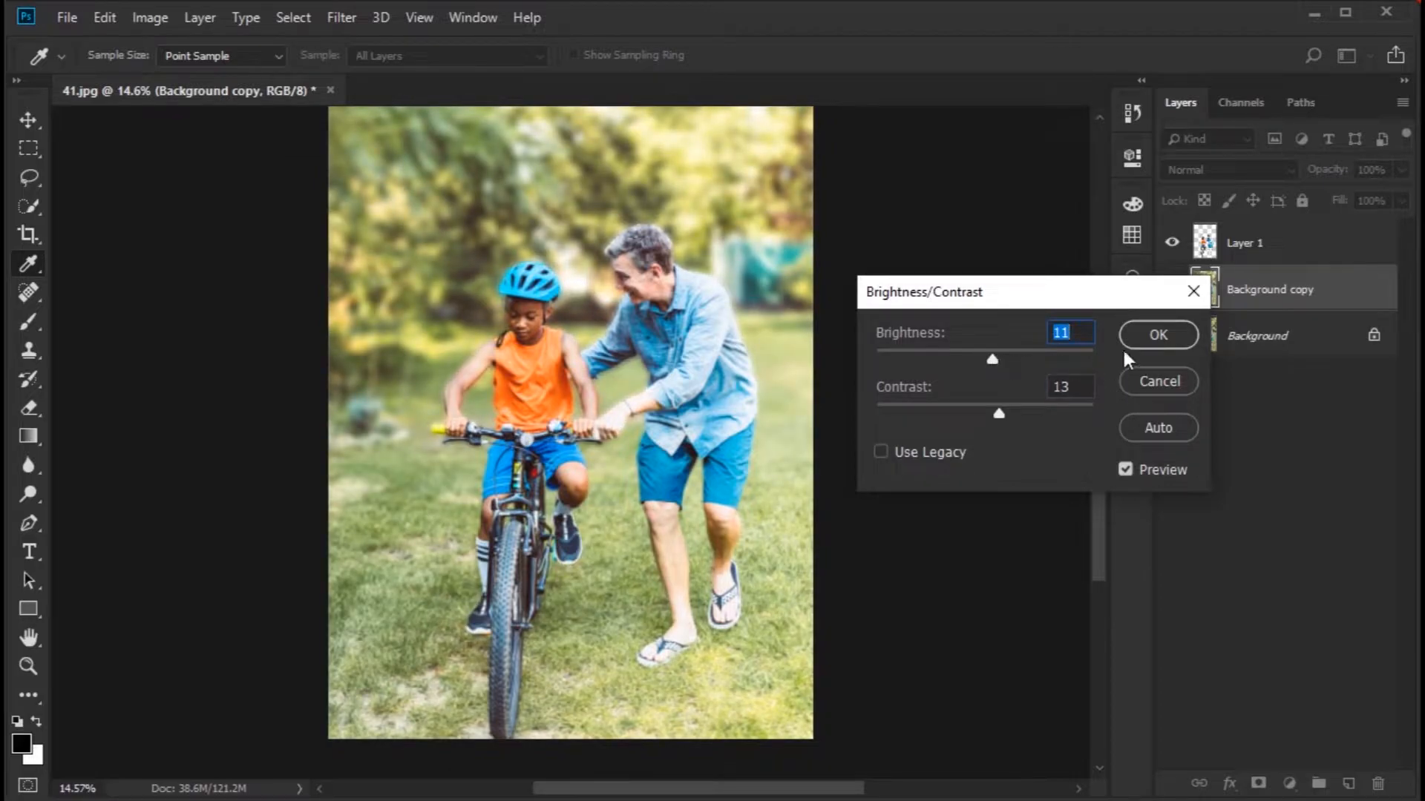
click(1153, 337)
key(p)
Duplicate the adjusted Background copy layer.
scroll(823, 368, down, 1)
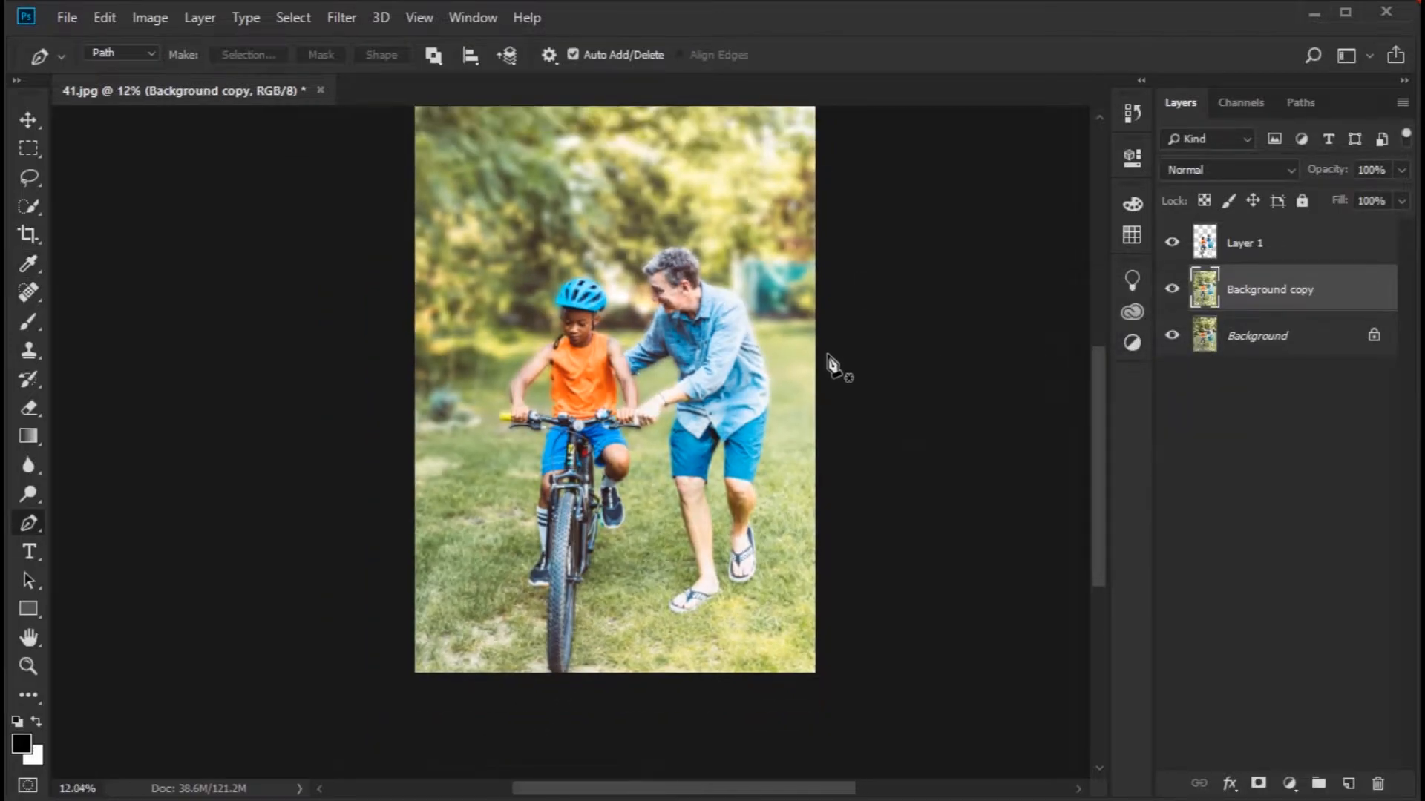
scroll(794, 368, up, 1)
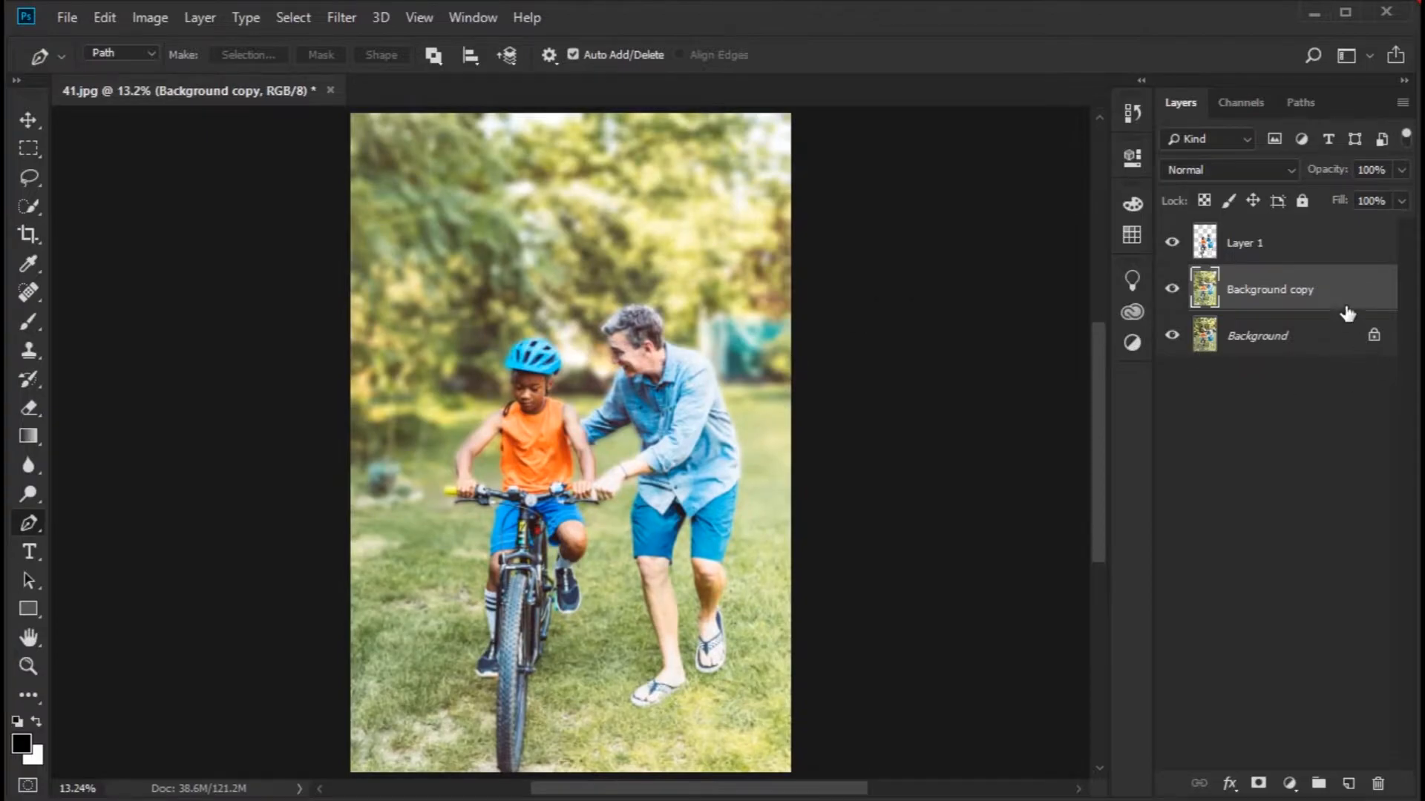
drag(1347, 294, 1348, 783)
click(347, 19)
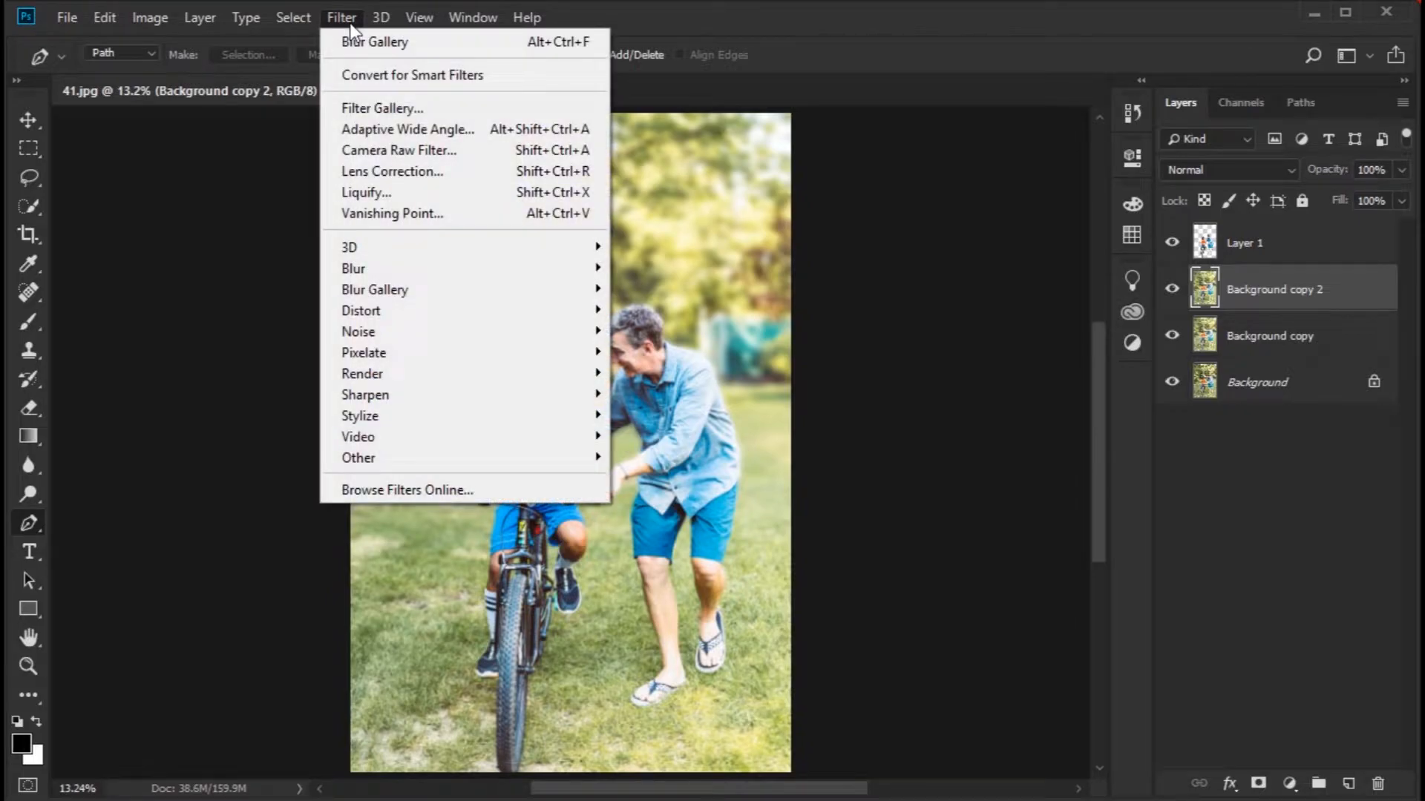
click(349, 19)
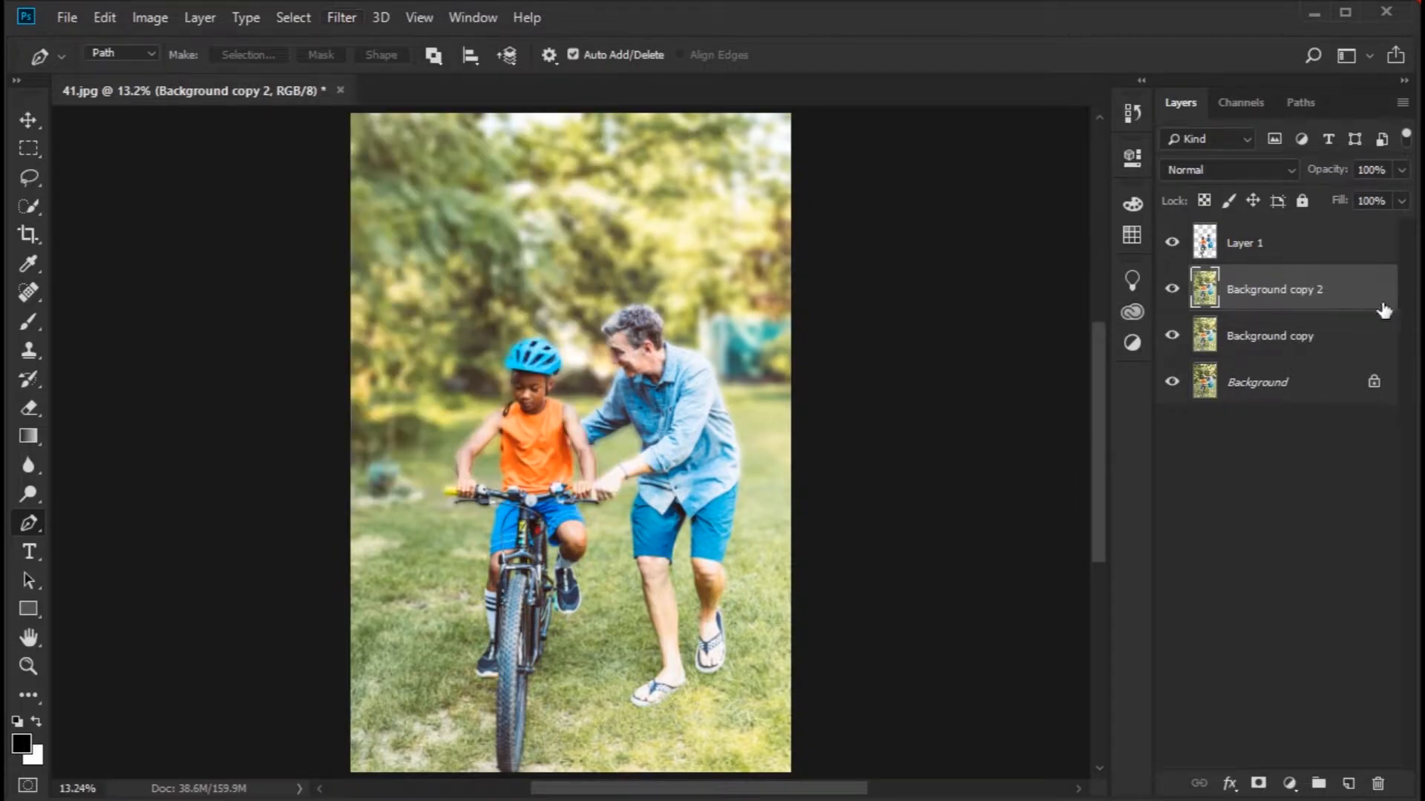
Apply Color Balance to the midtones of Background copy 2 with cyan–red -4, magenta–green +7 and yellow–blue -5.
click(103, 19)
mouse_move(127, 22)
mouse_move(208, 75)
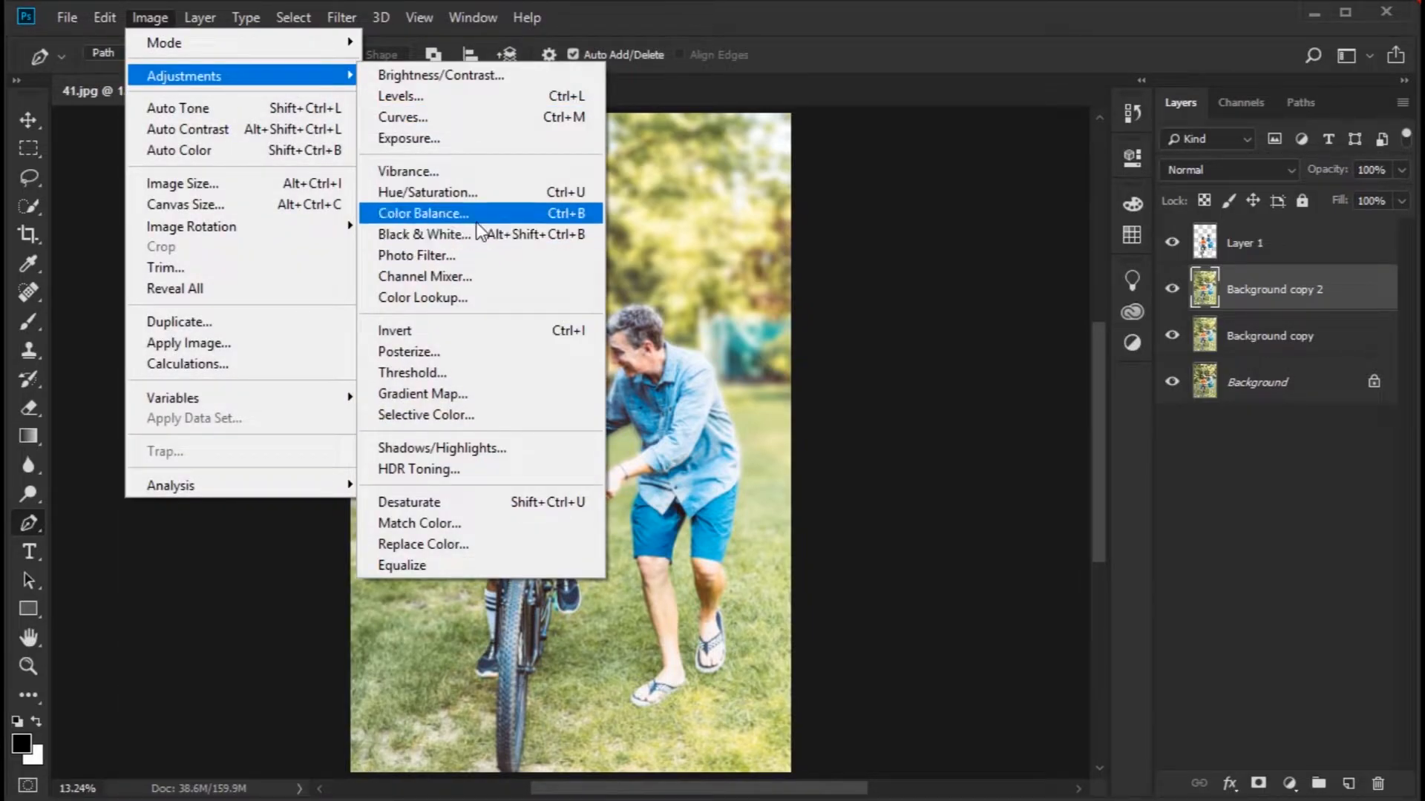
click(523, 217)
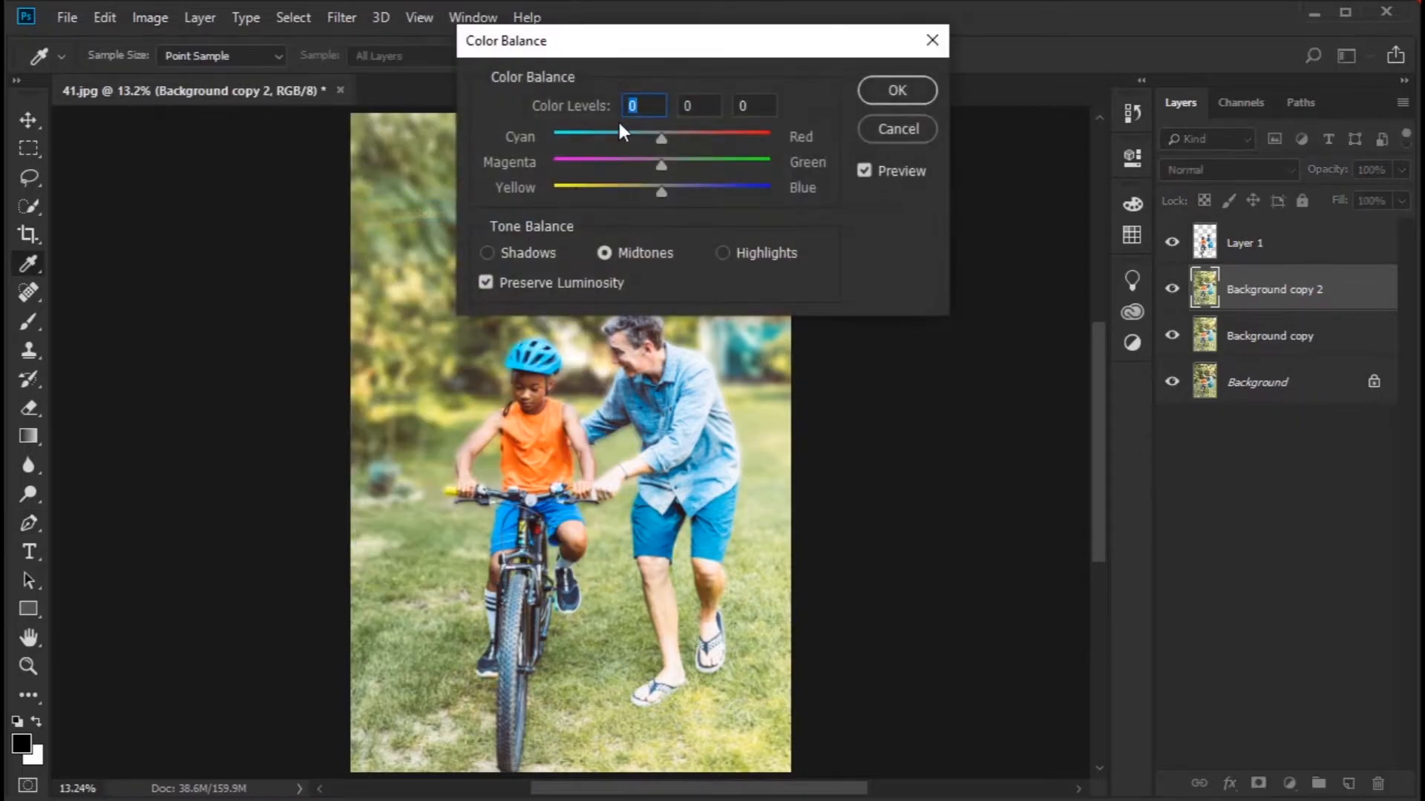
drag(632, 46, 1076, 262)
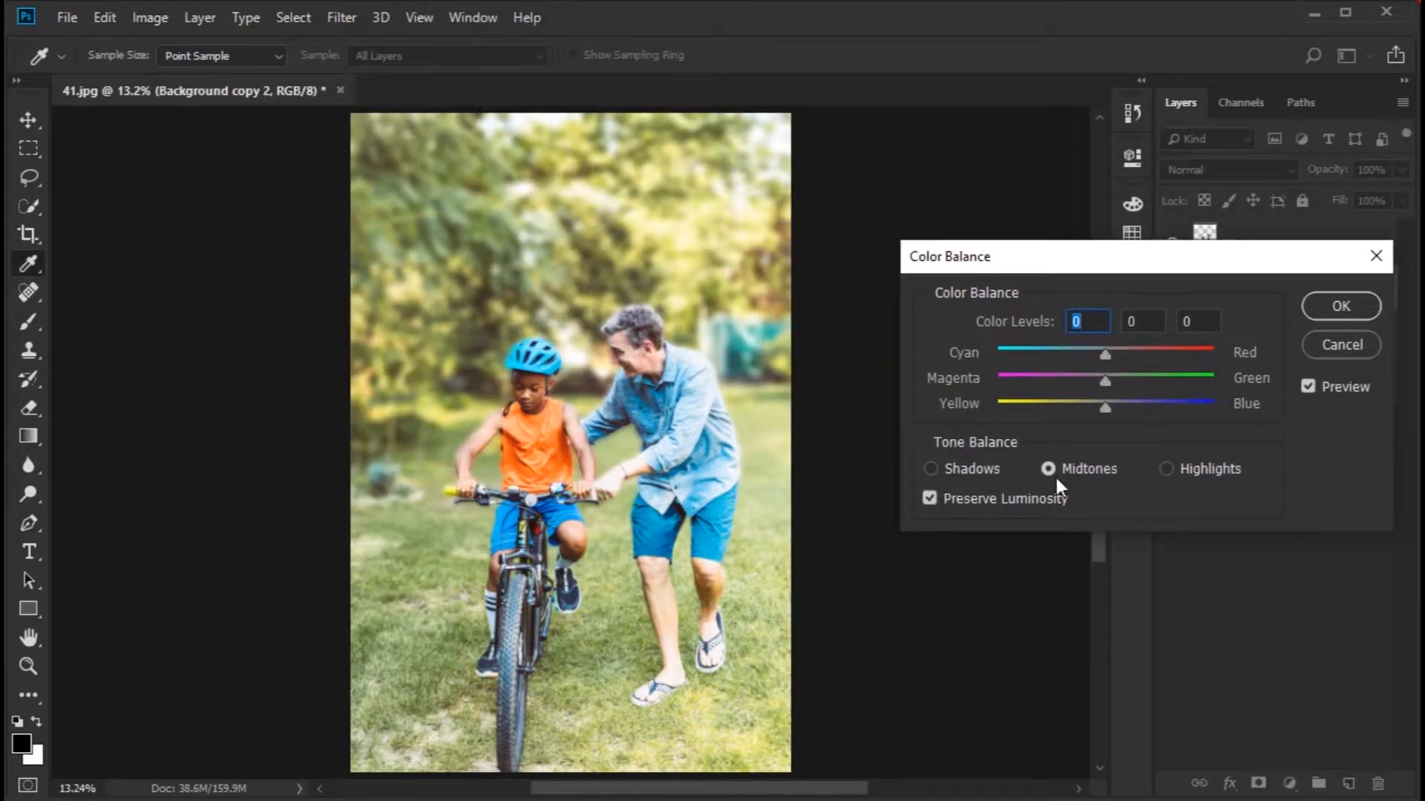
drag(1067, 355, 1163, 358)
drag(1105, 406, 1097, 355)
drag(1093, 411, 1101, 357)
click(1106, 355)
click(1100, 407)
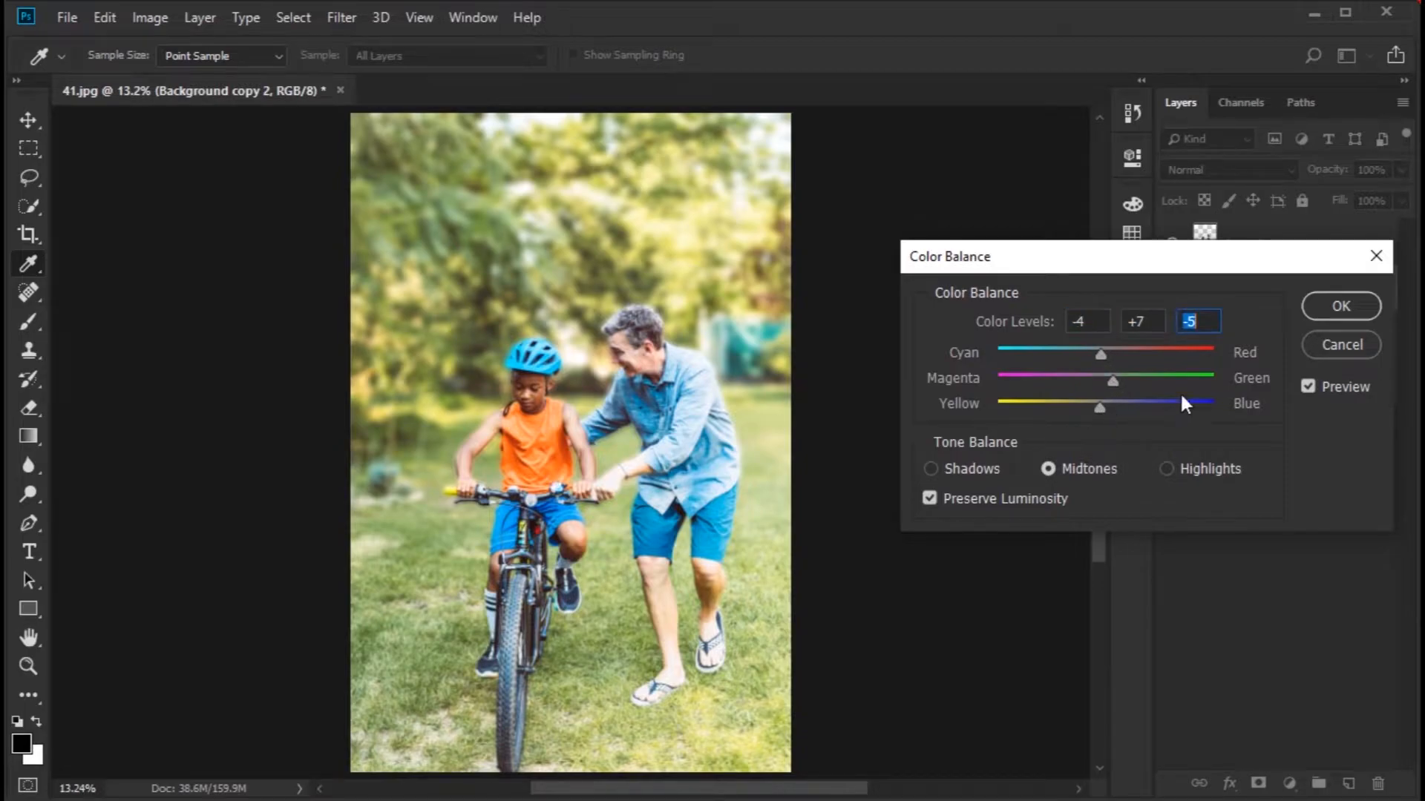
click(1340, 306)
key(p)
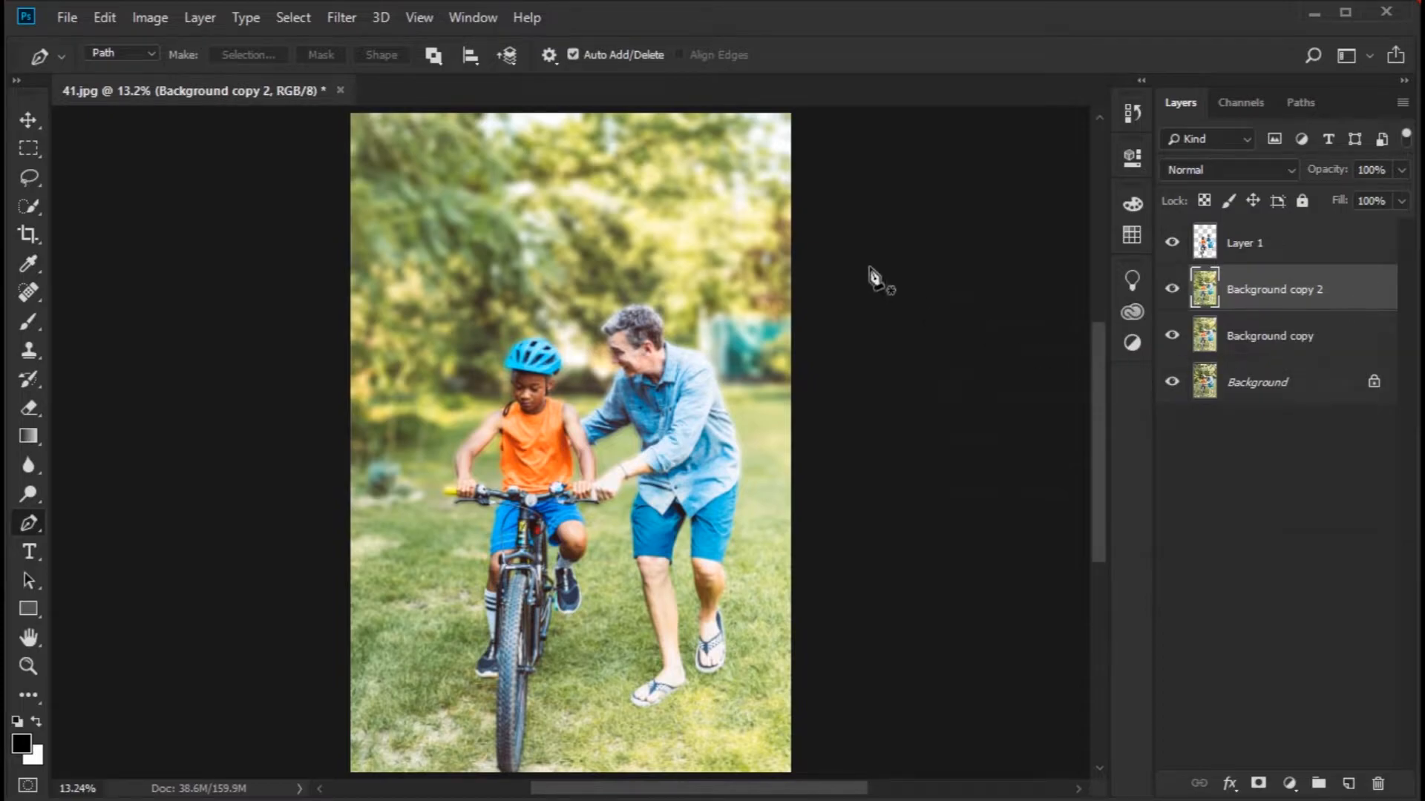
Open the Camera Raw Filter on Background copy 2 and set temperature to +4, vibrance to +23 and saturation to +17.
click(346, 17)
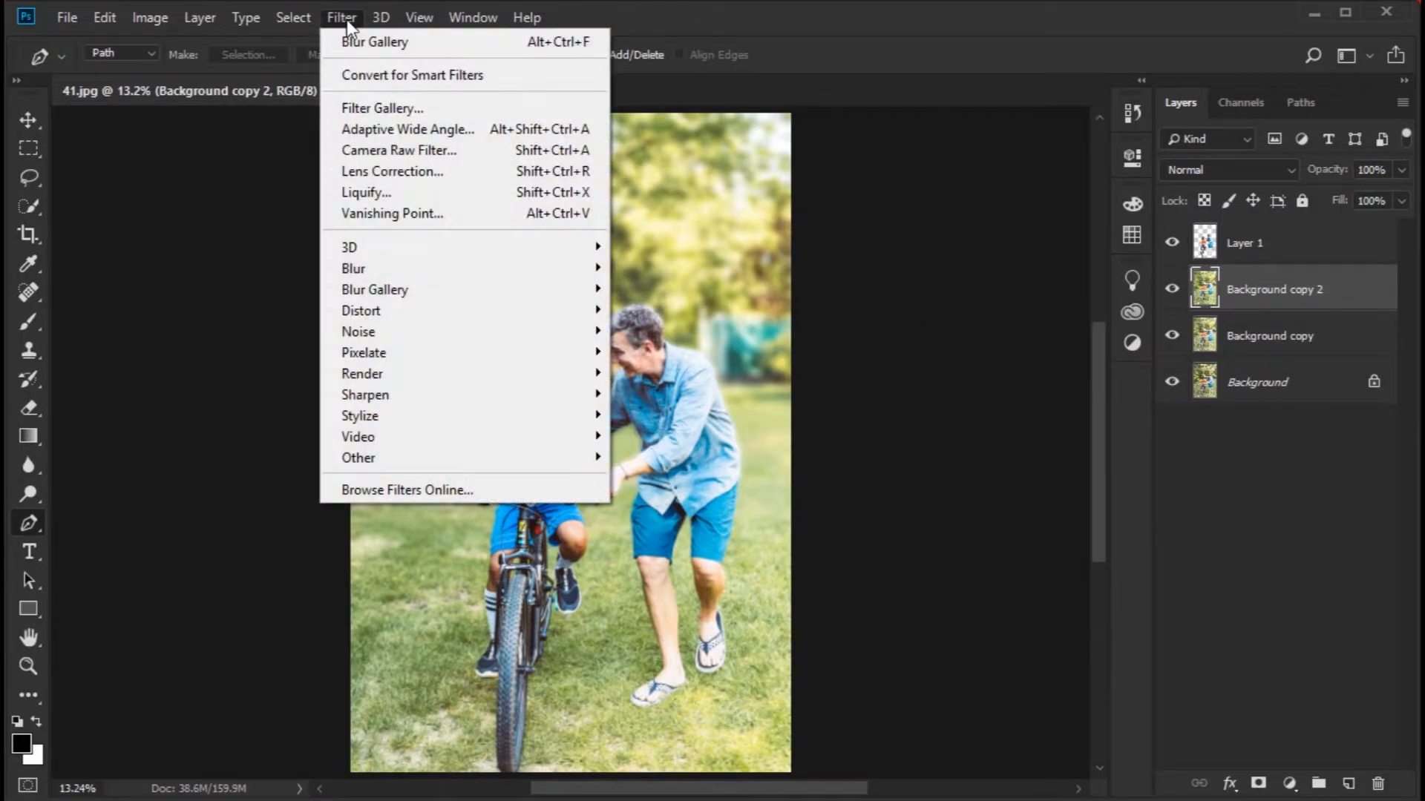
click(393, 150)
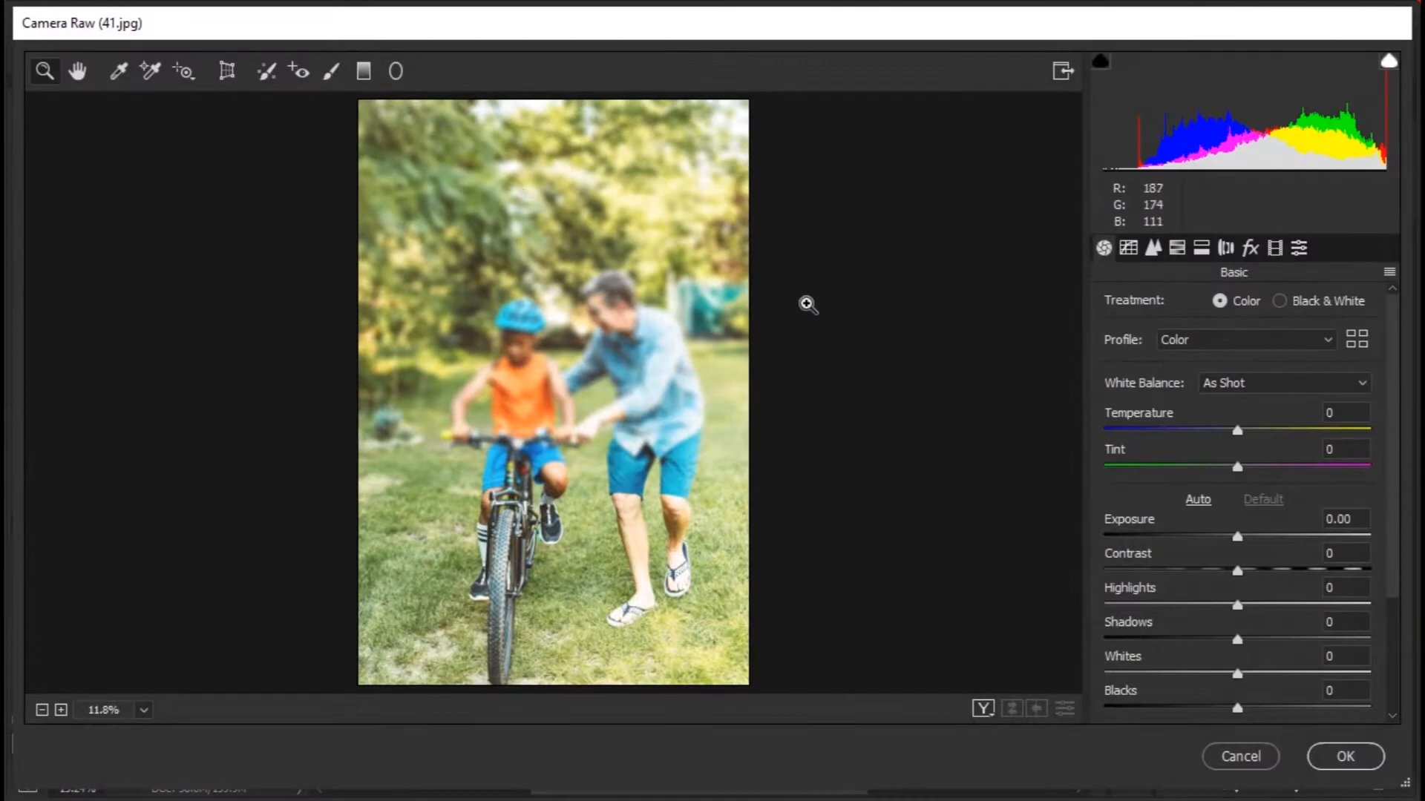
mouse_move(1237, 438)
mouse_down()
mouse_move(1218, 438)
mouse_move(1252, 436)
mouse_up()
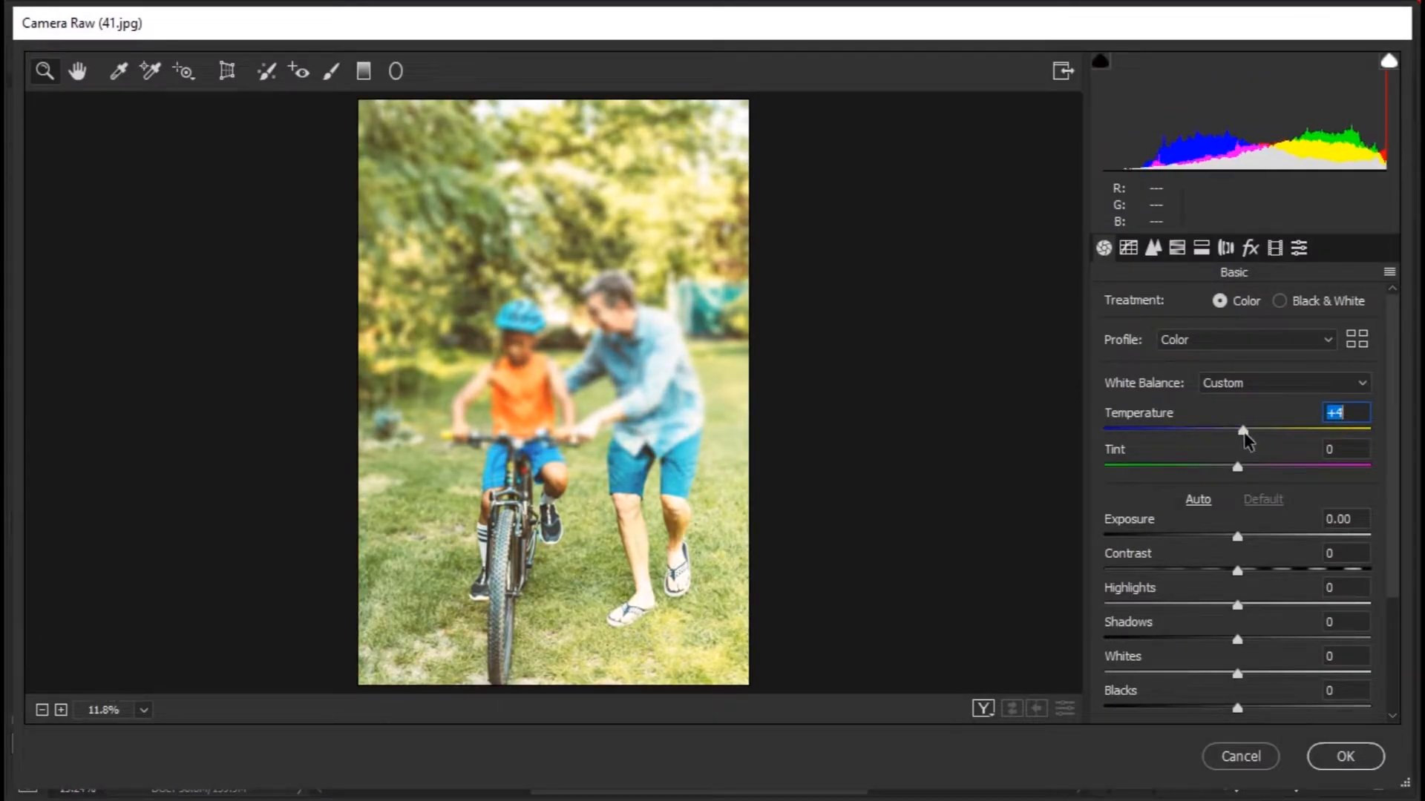
scroll(1230, 549, down, 3)
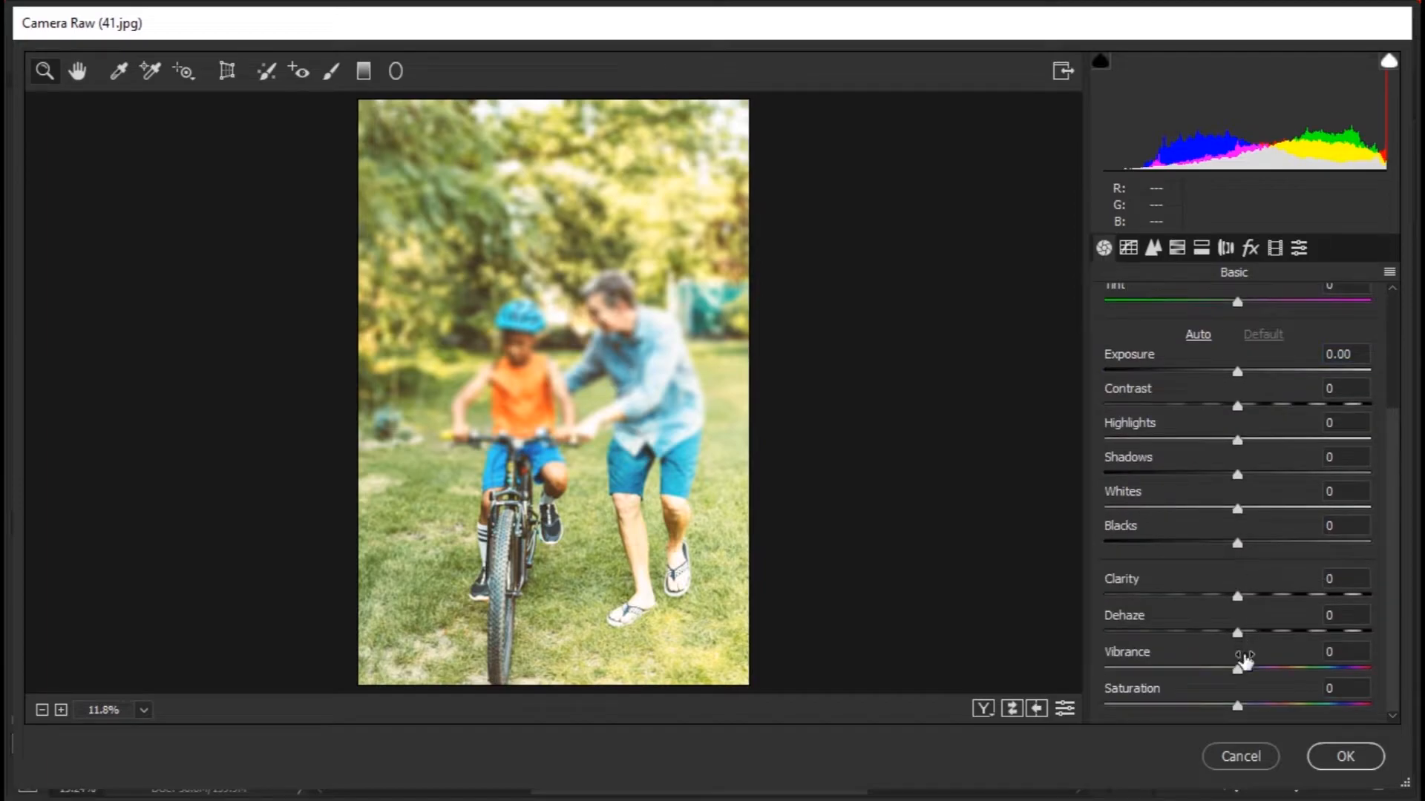
drag(1237, 669, 1264, 709)
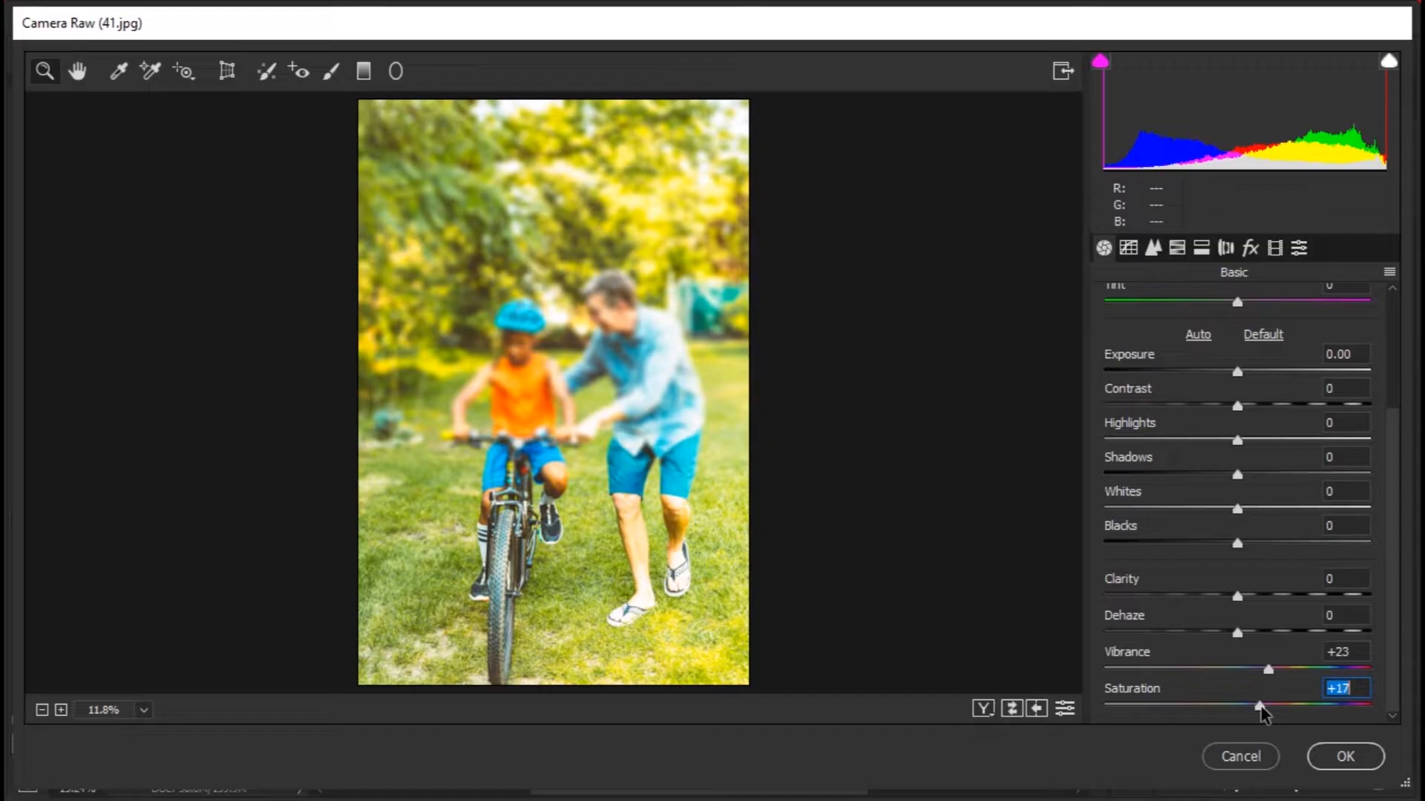
In the Camera Raw HSL adjustments, shift the Greens hue to -94 to turn the foliage golden.
scroll(1232, 557, up, 4)
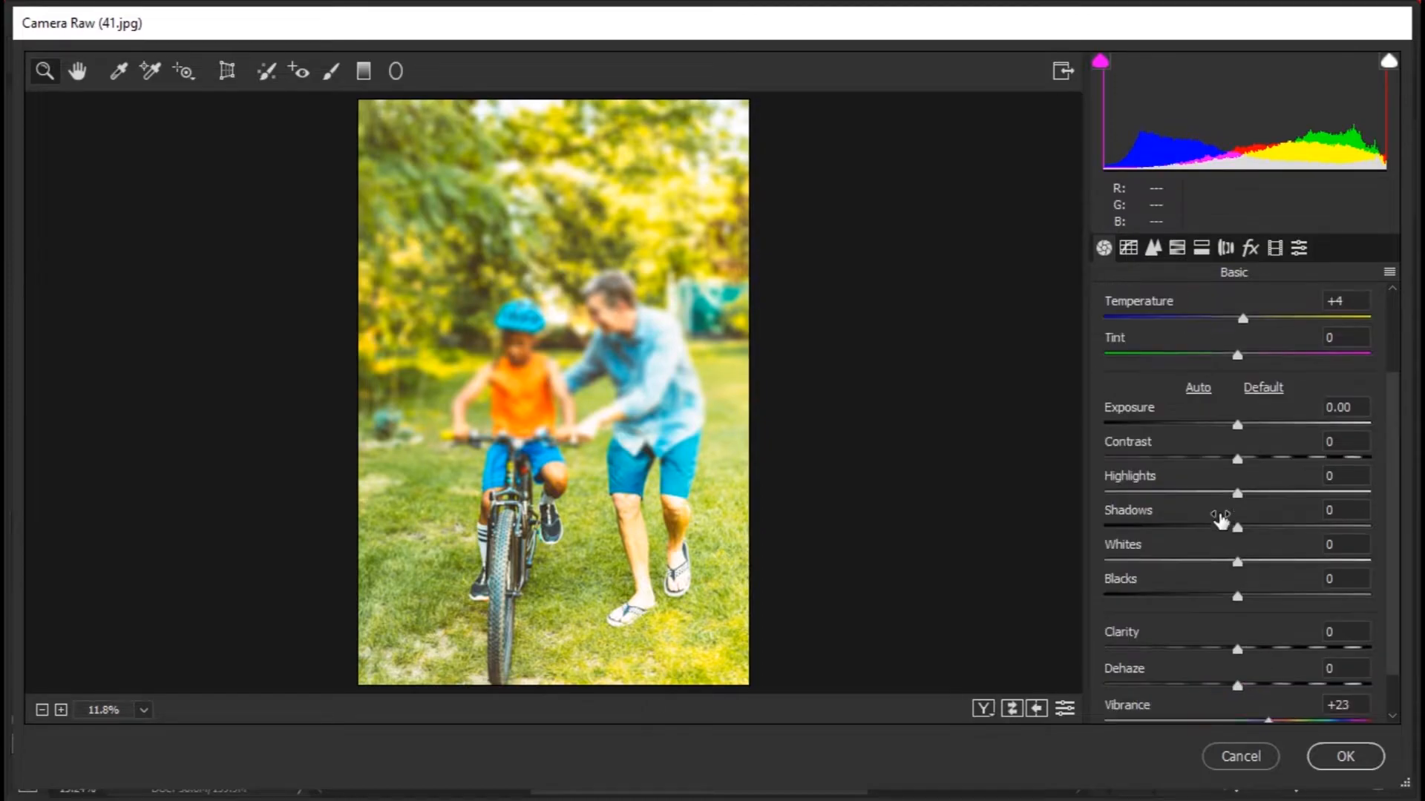
click(1129, 255)
click(1152, 251)
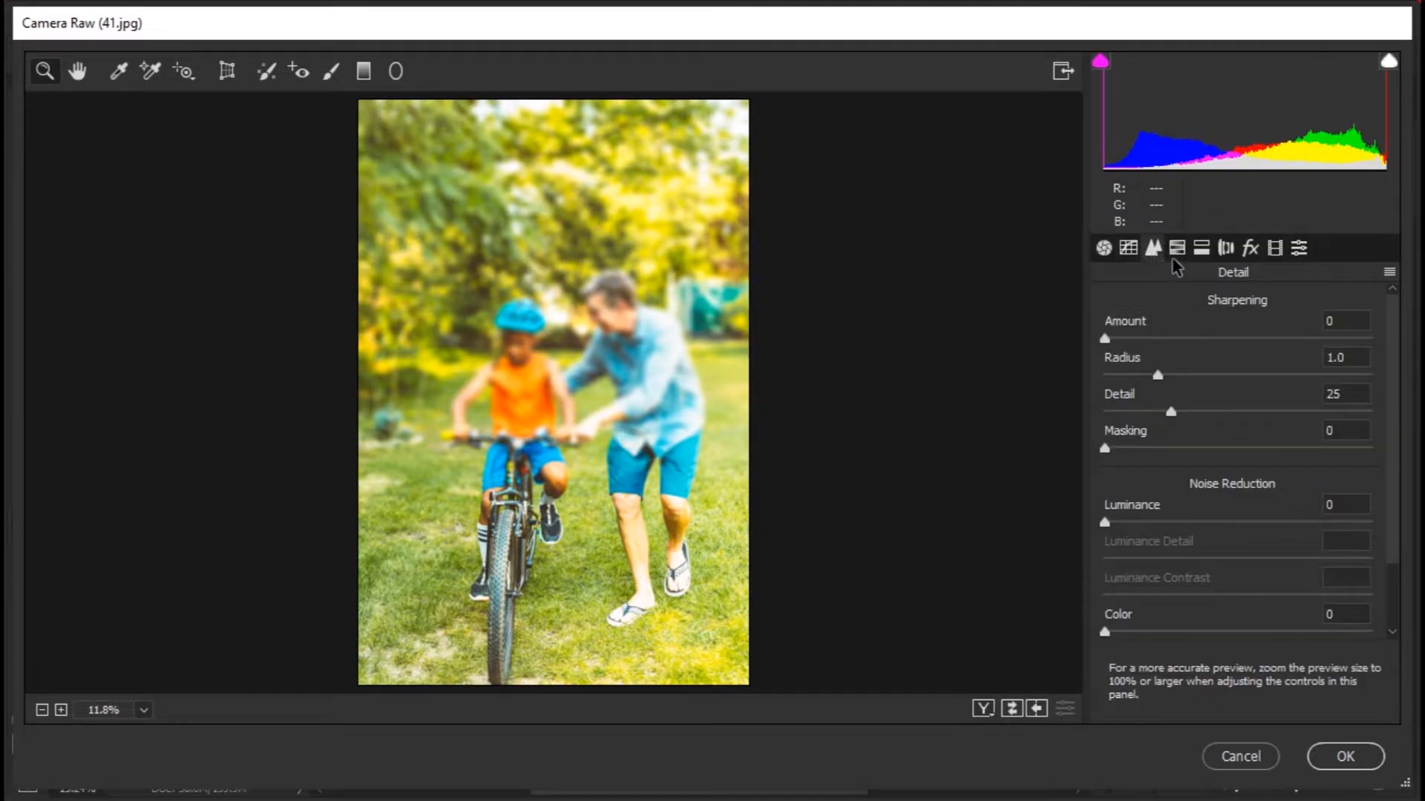
click(1175, 253)
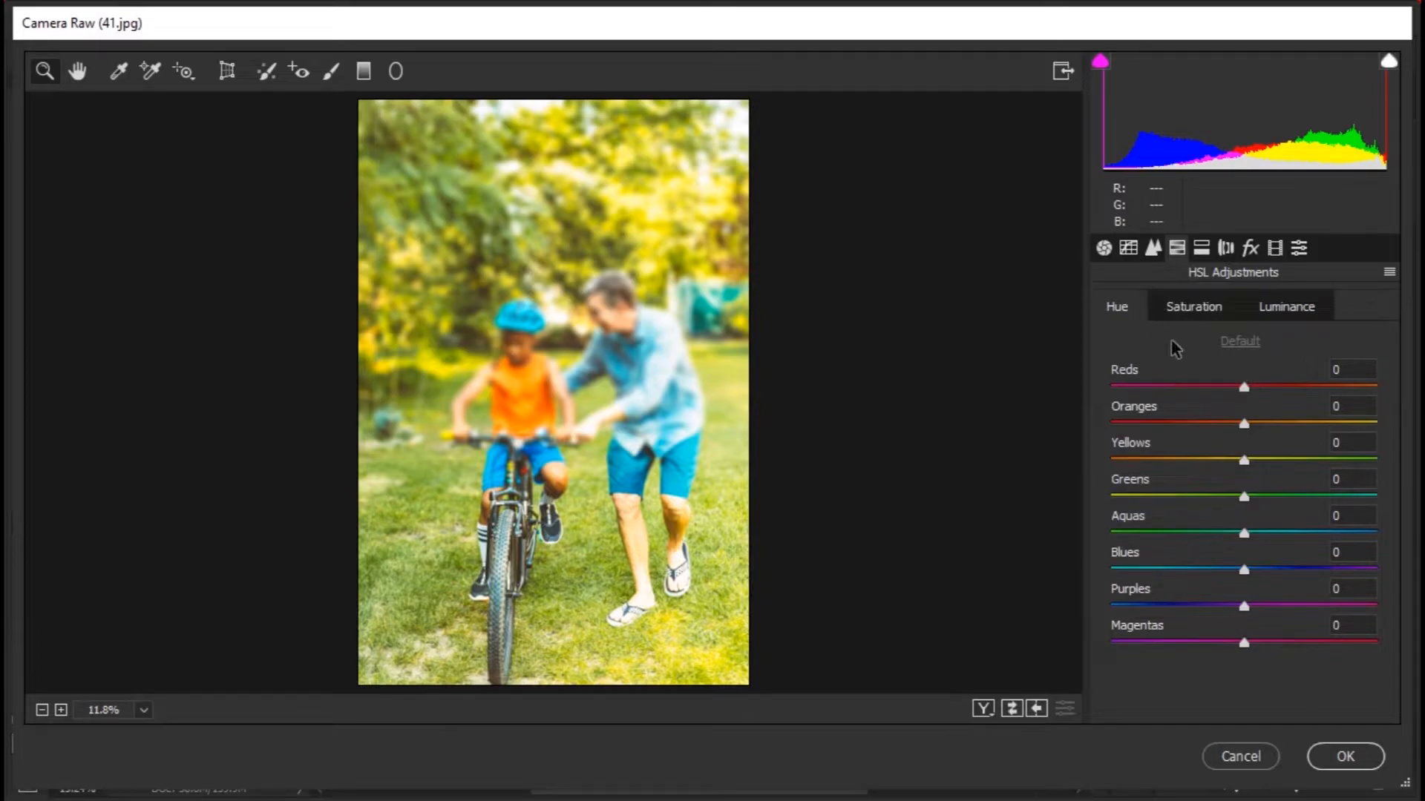
drag(1243, 533, 1243, 567)
text(0)
click(1245, 496)
drag(1246, 502, 1122, 497)
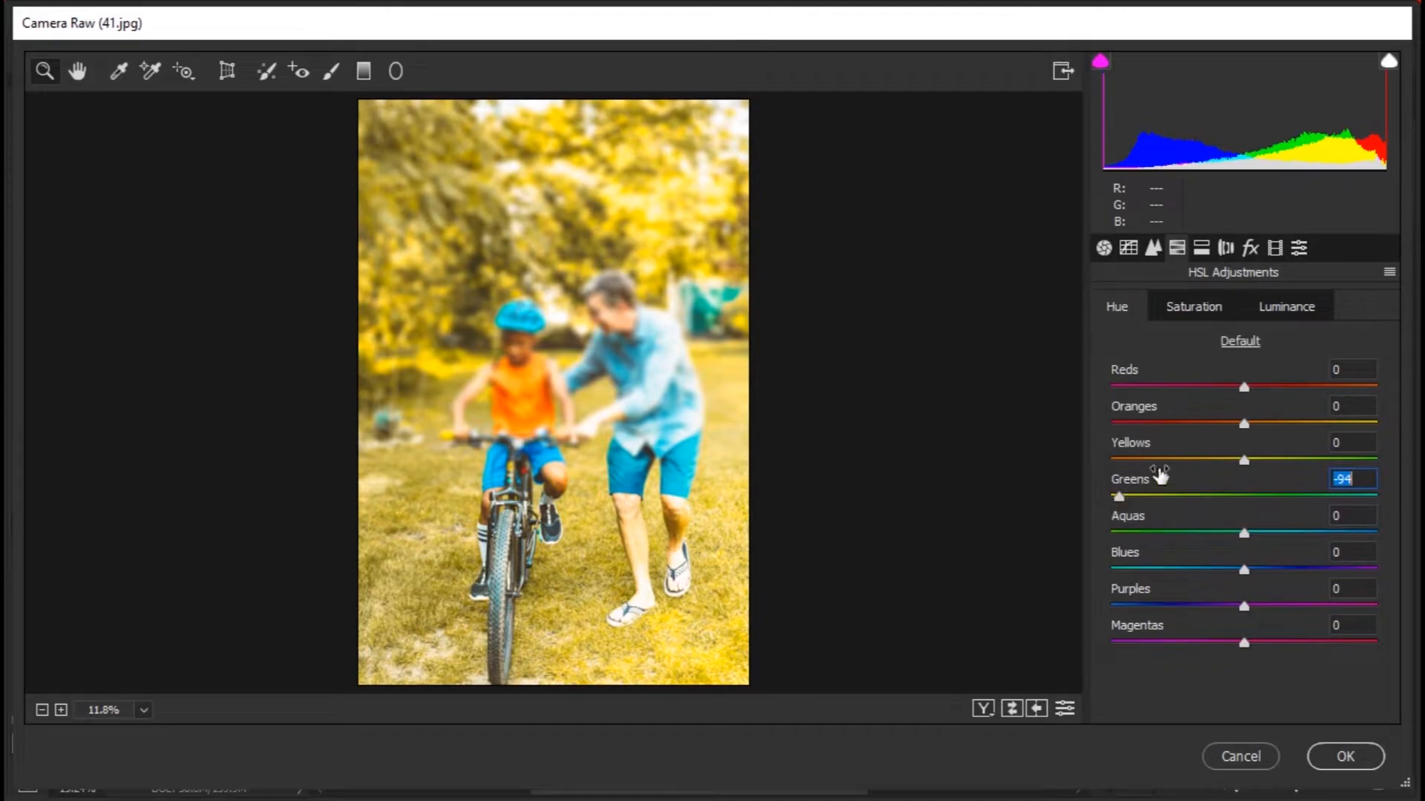
In the basic Camera Raw adjustments, set saturation to +3 and vibrance to -55.
click(1104, 247)
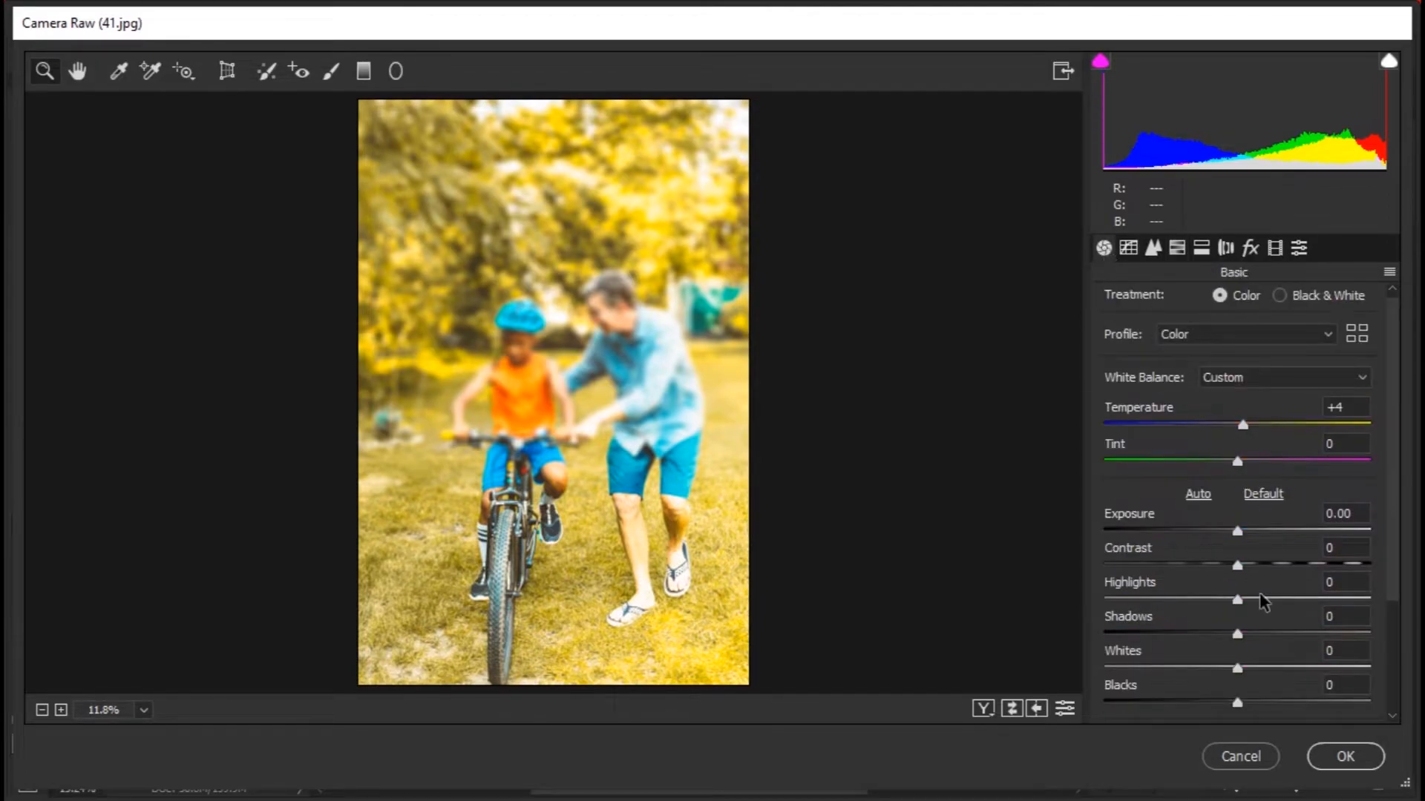
scroll(1259, 630, down, 3)
click(1259, 705)
mouse_move(1260, 711)
mouse_down()
mouse_move(1138, 706)
mouse_move(1243, 717)
mouse_up()
drag(1270, 670, 1157, 672)
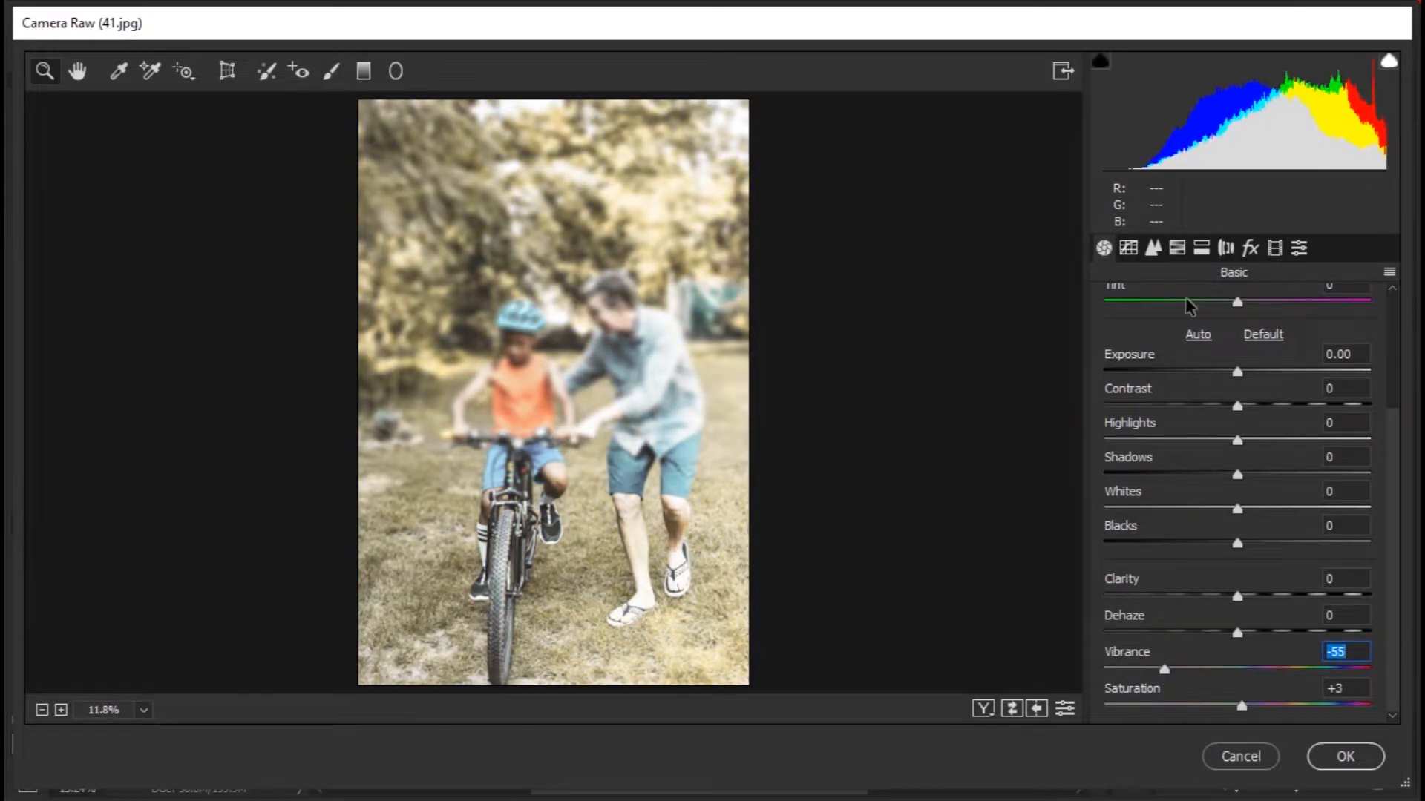
Set the Reds hue to -9, lower the Greens hue further, set Greens saturation to -38, and apply the Camera Raw Filter.
click(1178, 249)
drag(1240, 386, 1231, 387)
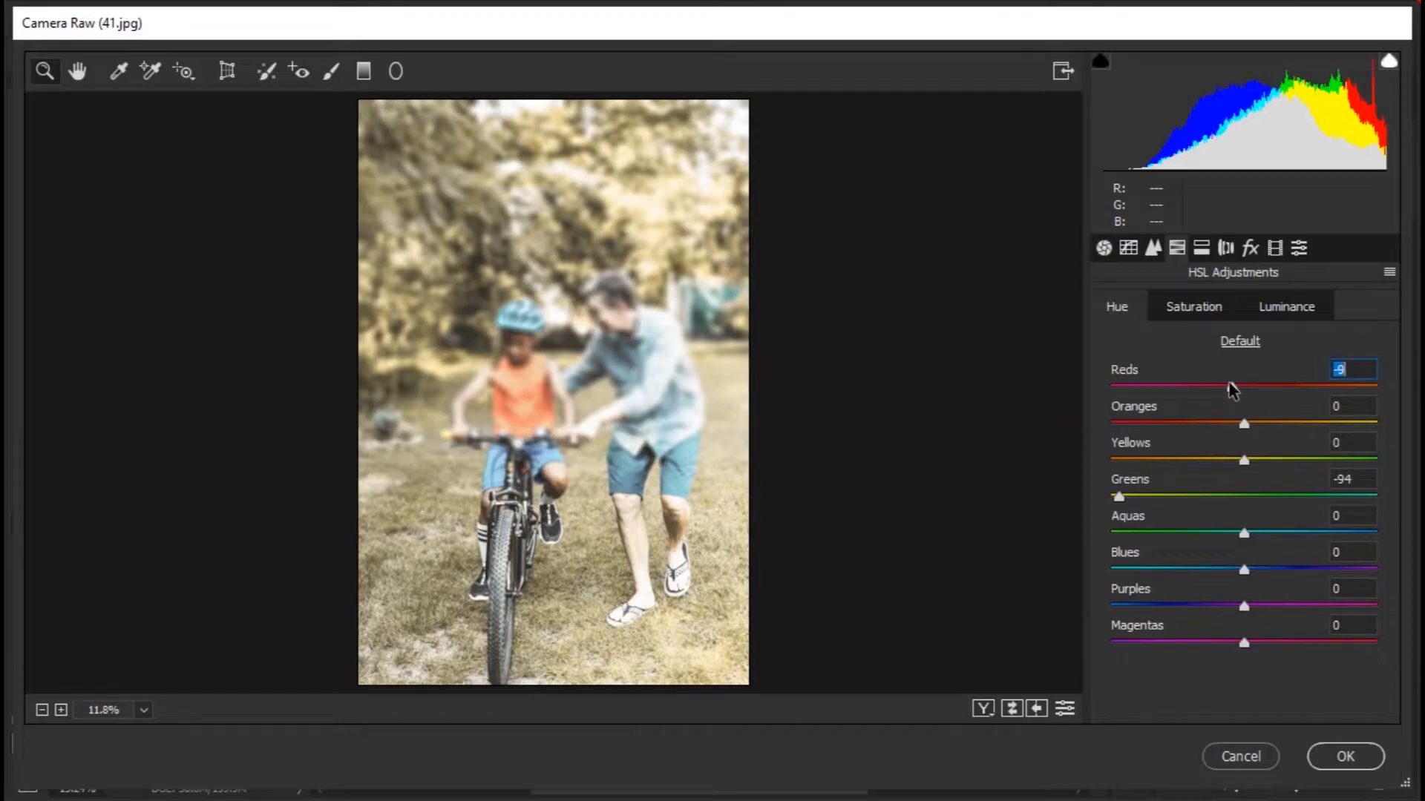
drag(1120, 498, 1112, 497)
click(1194, 307)
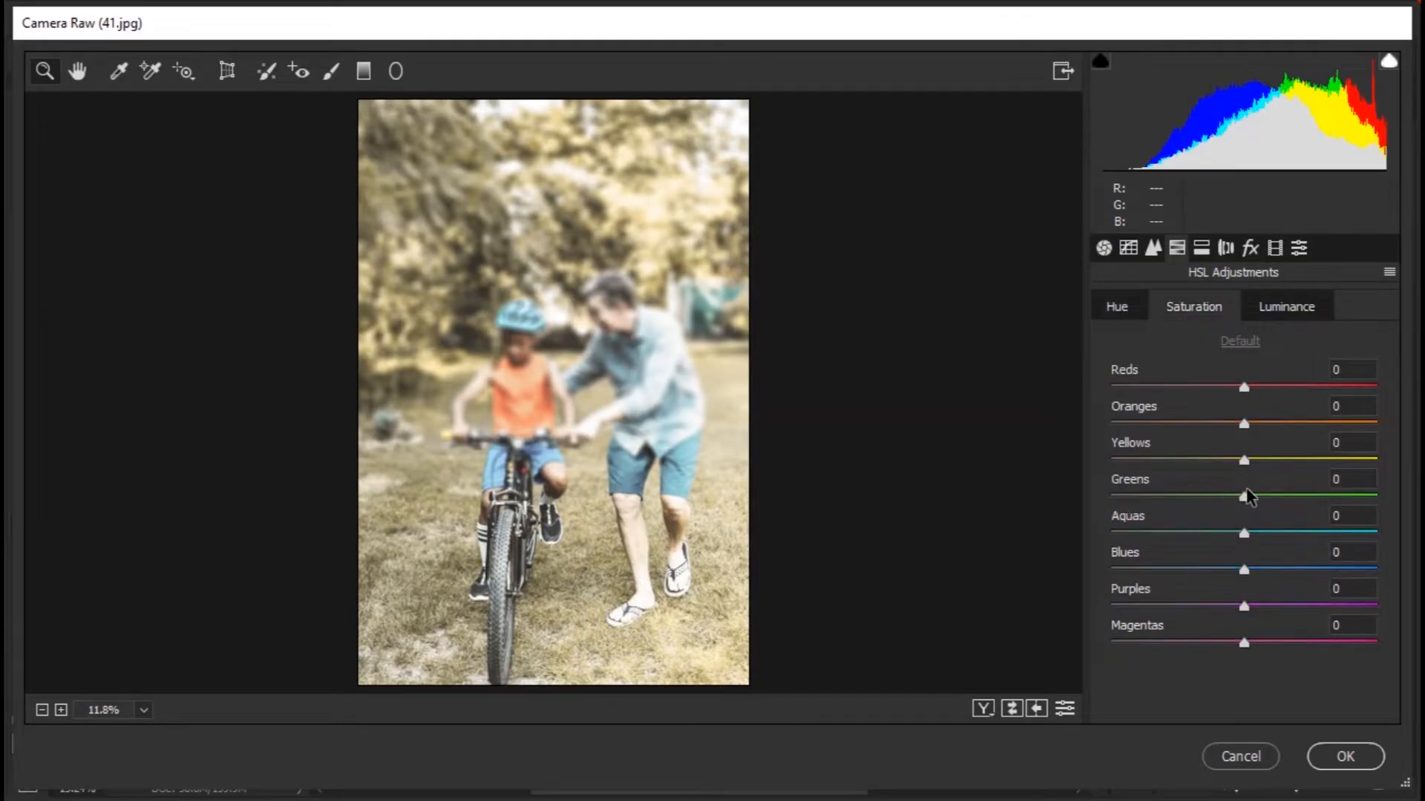
drag(1244, 497, 1195, 503)
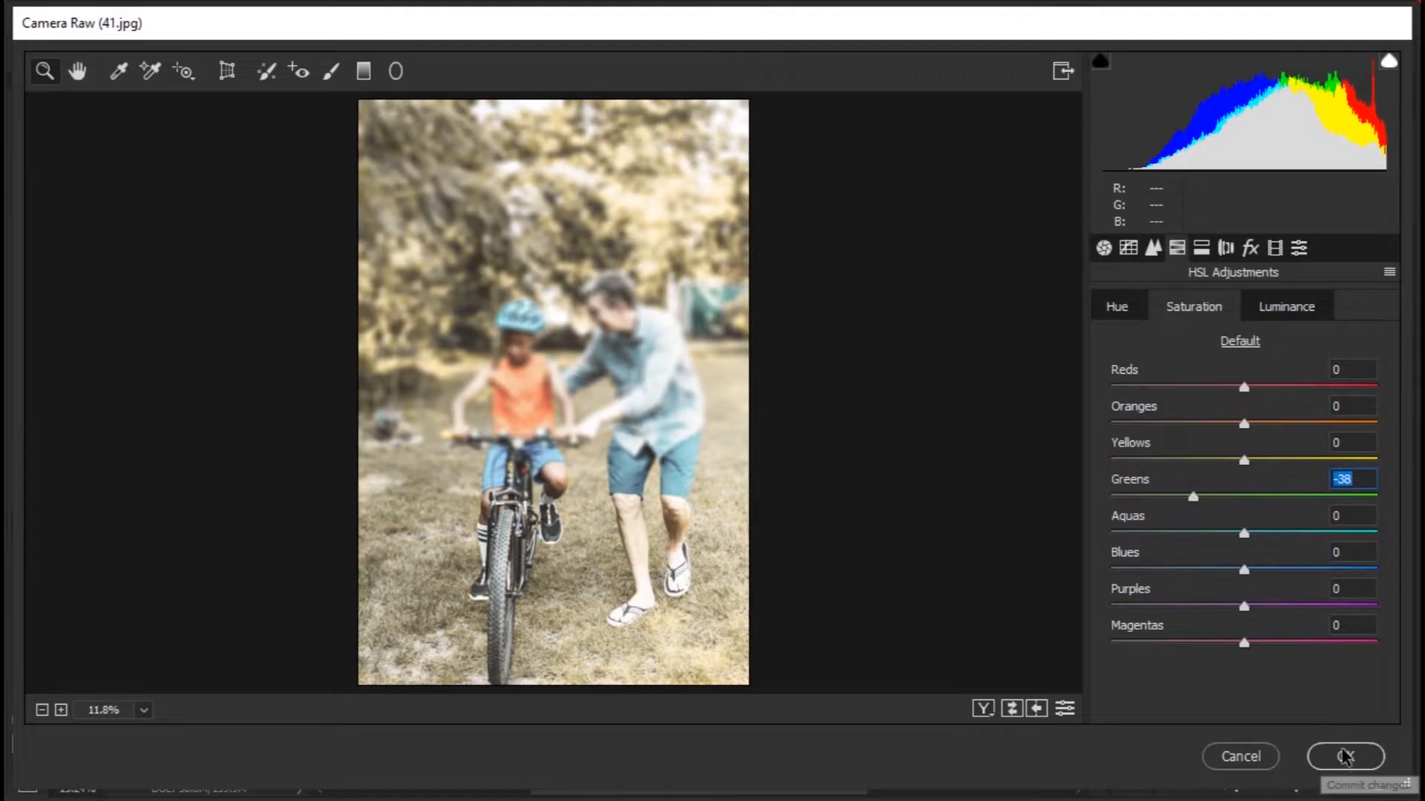
click(1339, 756)
Duplicate the Background copy 2 layer and open the Camera Raw Filter on the duplicate.
scroll(674, 408, down, 2)
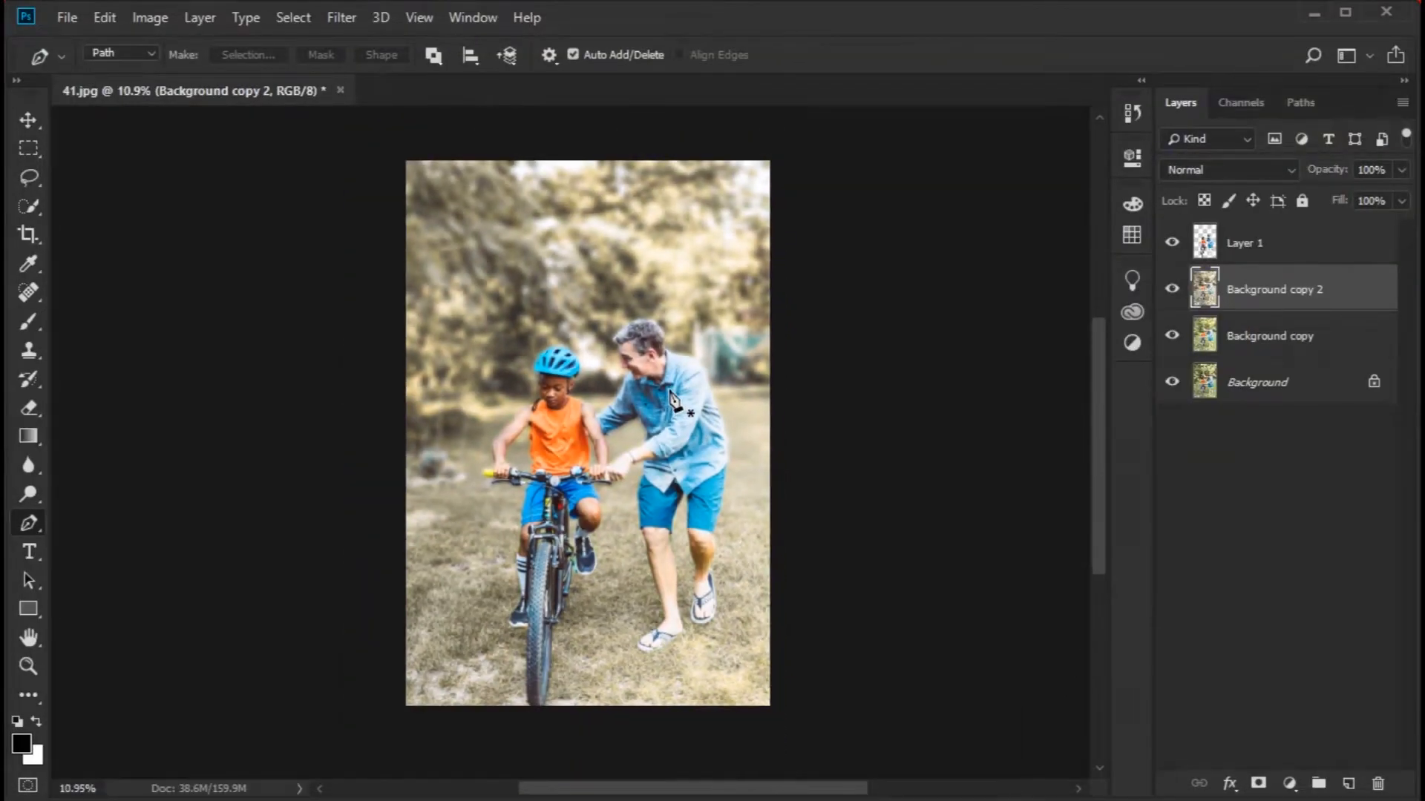
scroll(674, 404, up, 2)
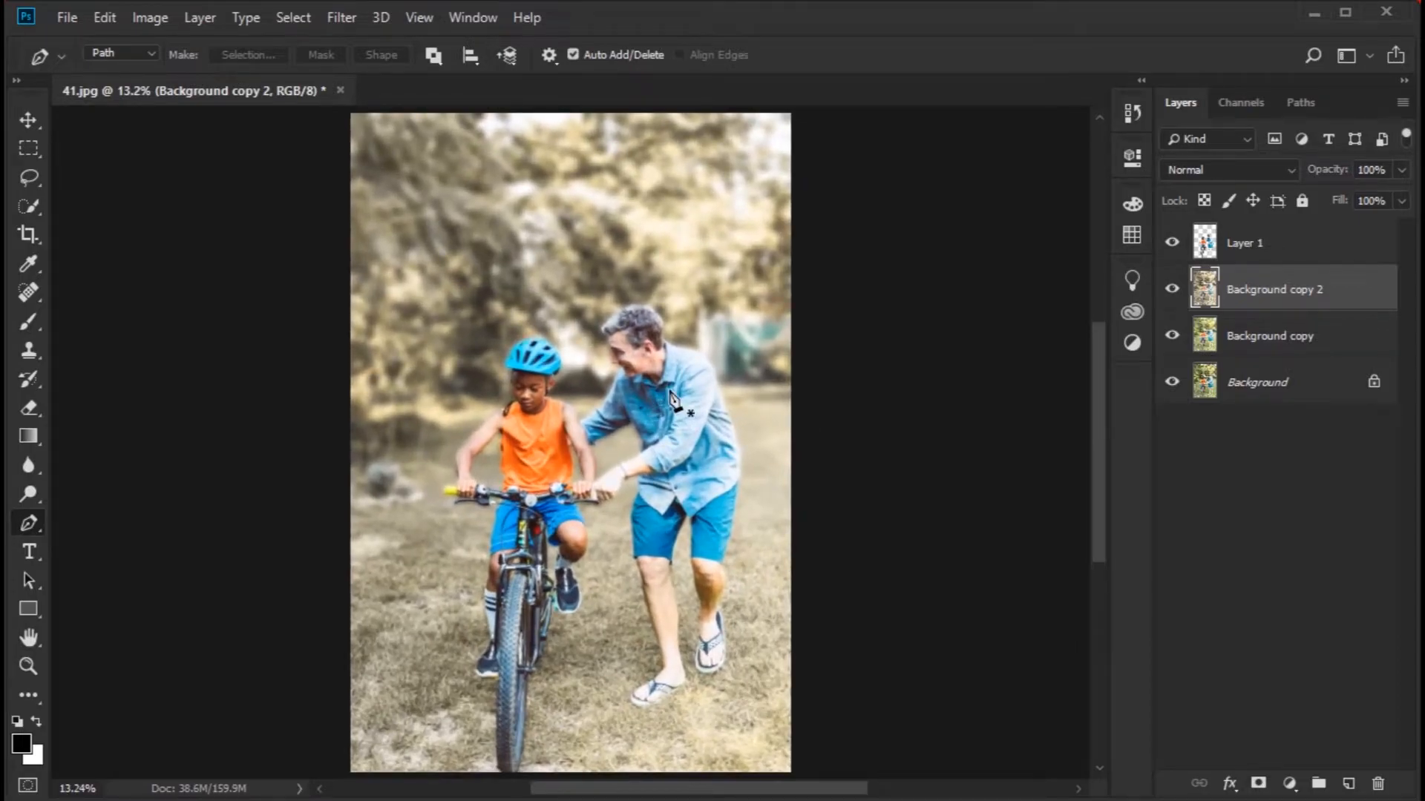
drag(1329, 293, 1351, 781)
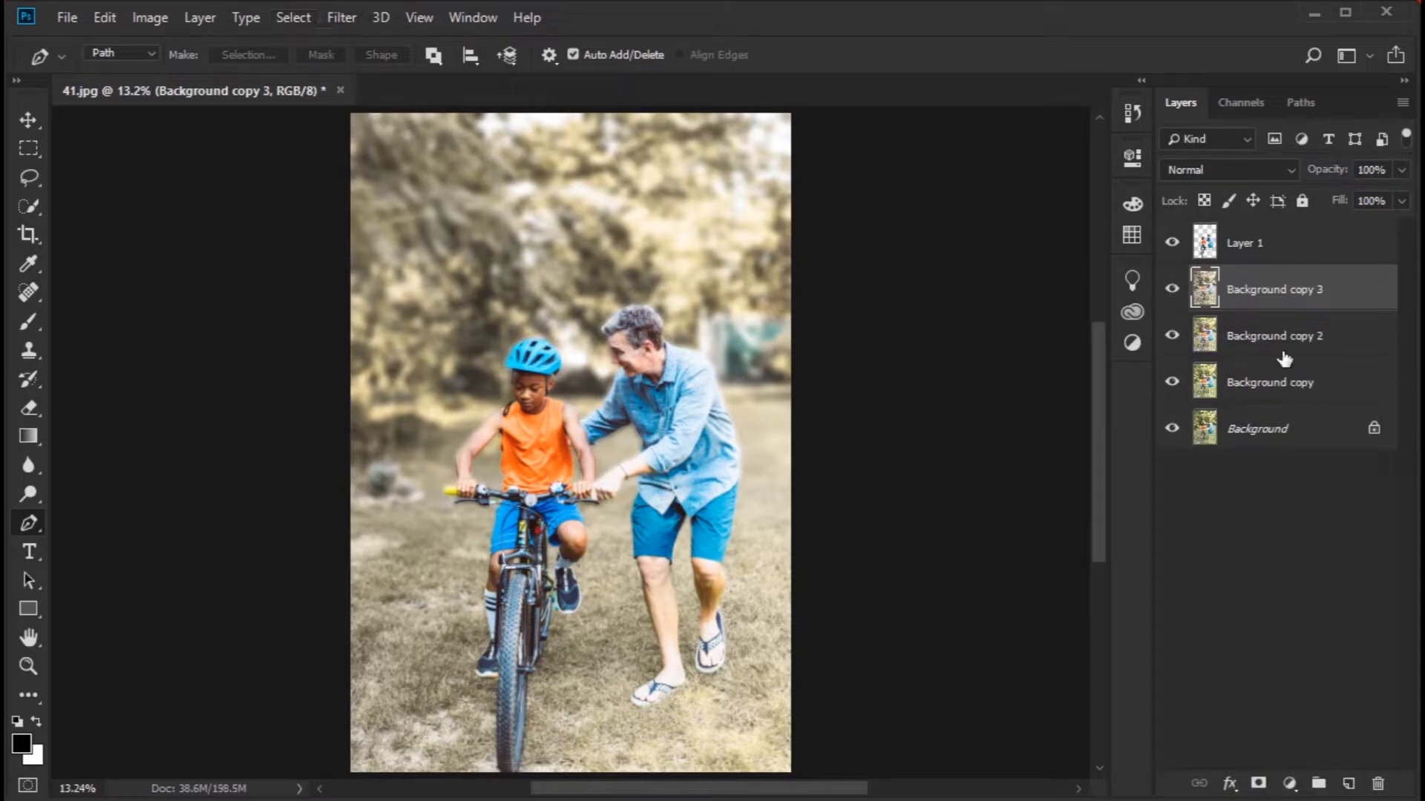
click(340, 18)
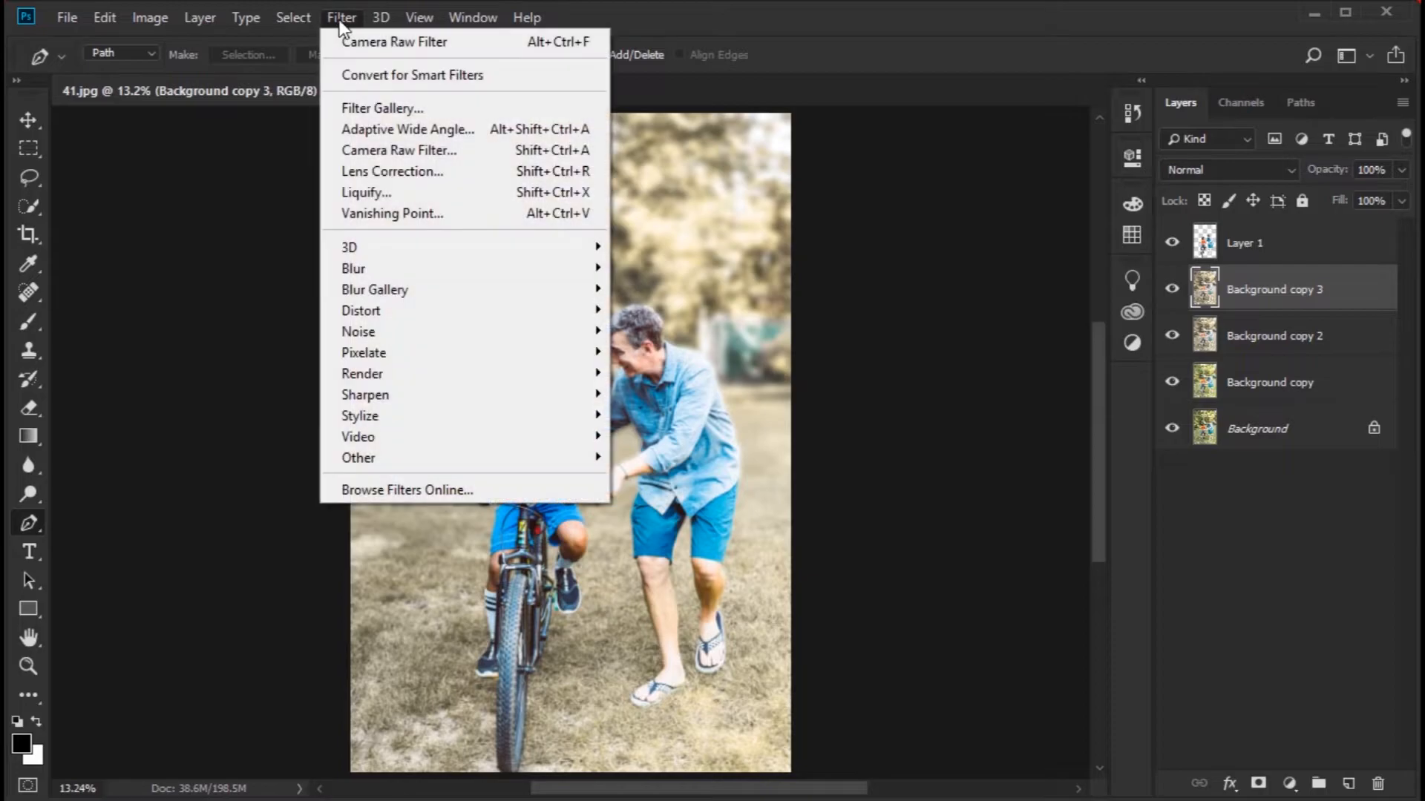
click(429, 147)
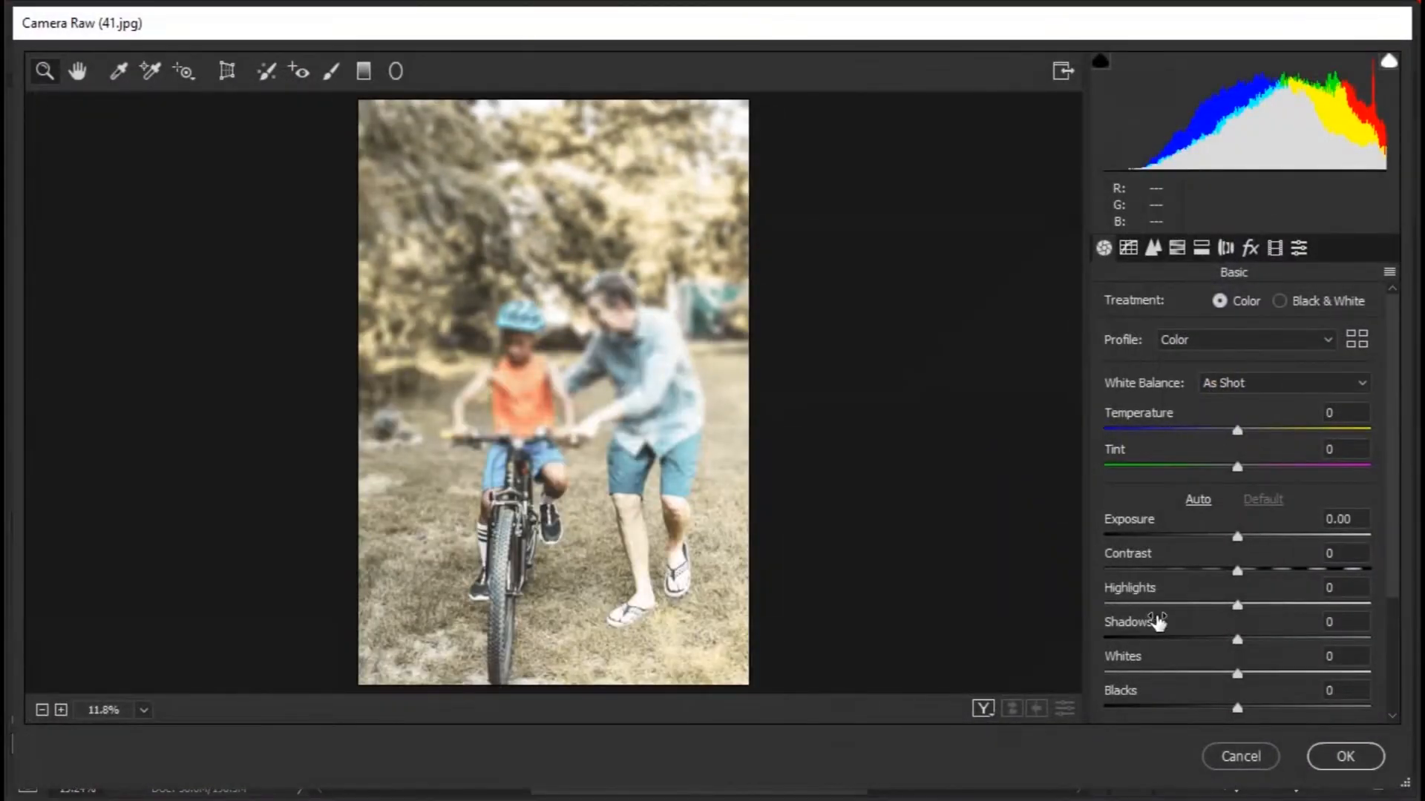
Apply Camera Raw with exposure -1.05, contrast +6, vibrance -89 and saturation -41 to make the background nearly black and white.
scroll(1160, 621, down, 3)
drag(1237, 668, 1089, 685)
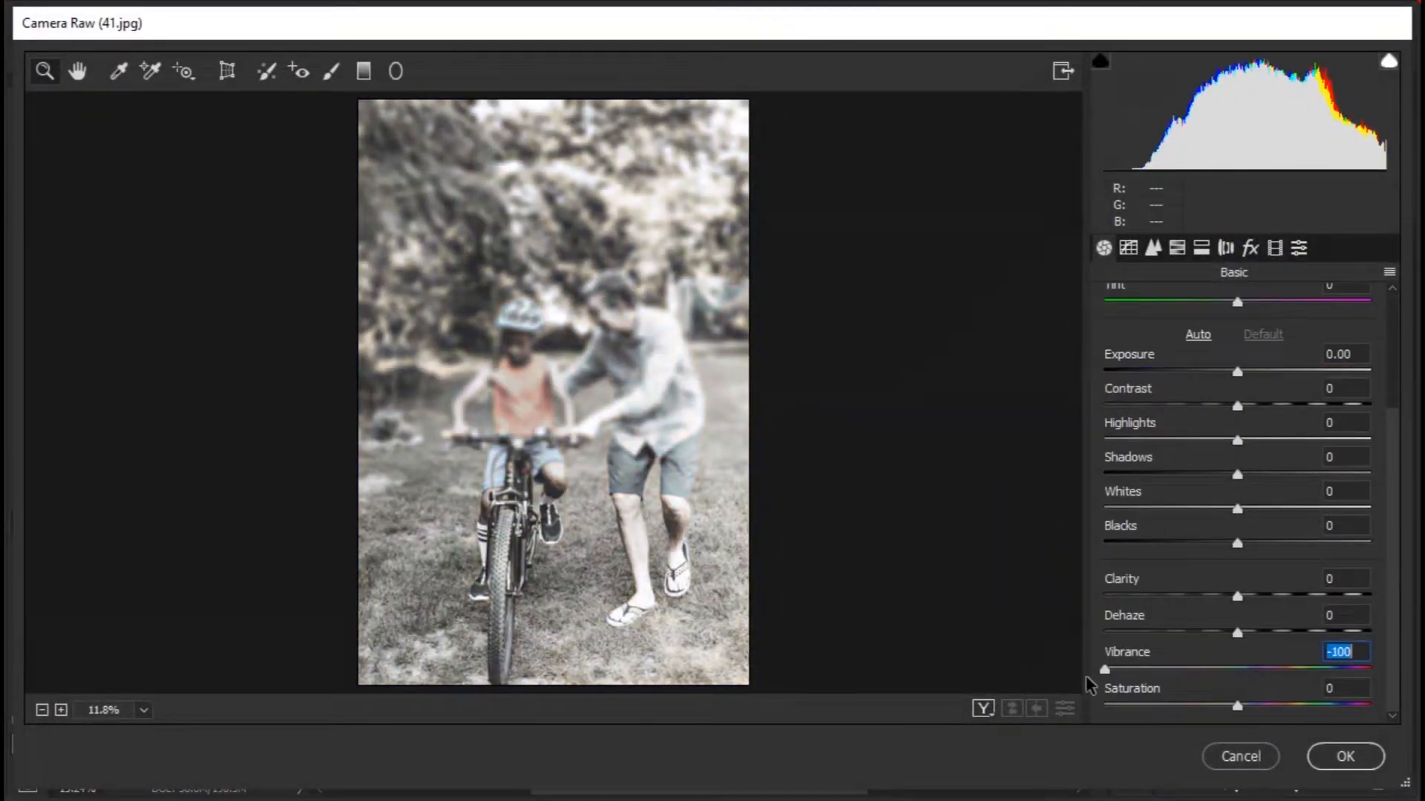
drag(1237, 705, 1091, 706)
scroll(1365, 535, up, 3)
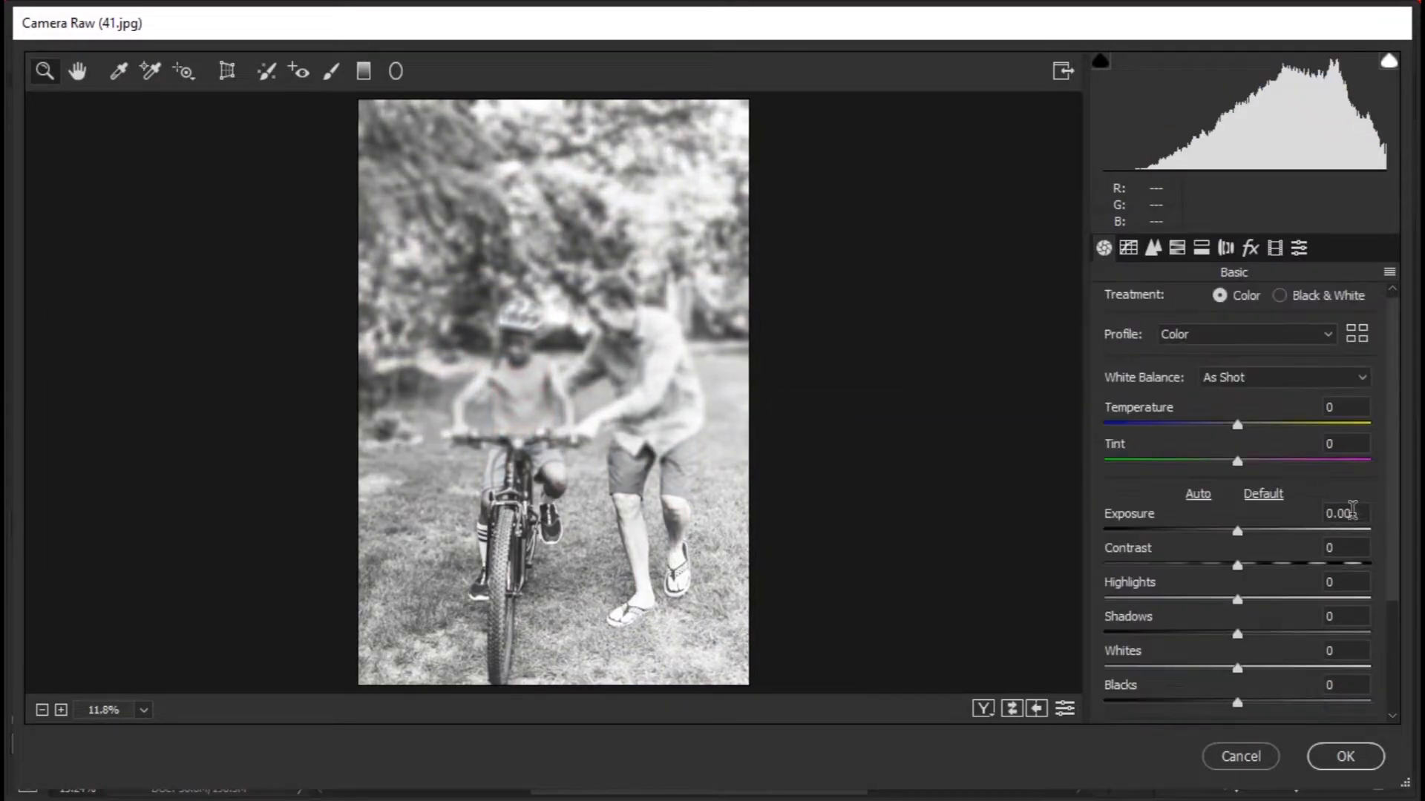
drag(1236, 531, 1247, 566)
scroll(1237, 572, down, 2)
drag(1106, 706, 1183, 706)
drag(1105, 669, 1121, 671)
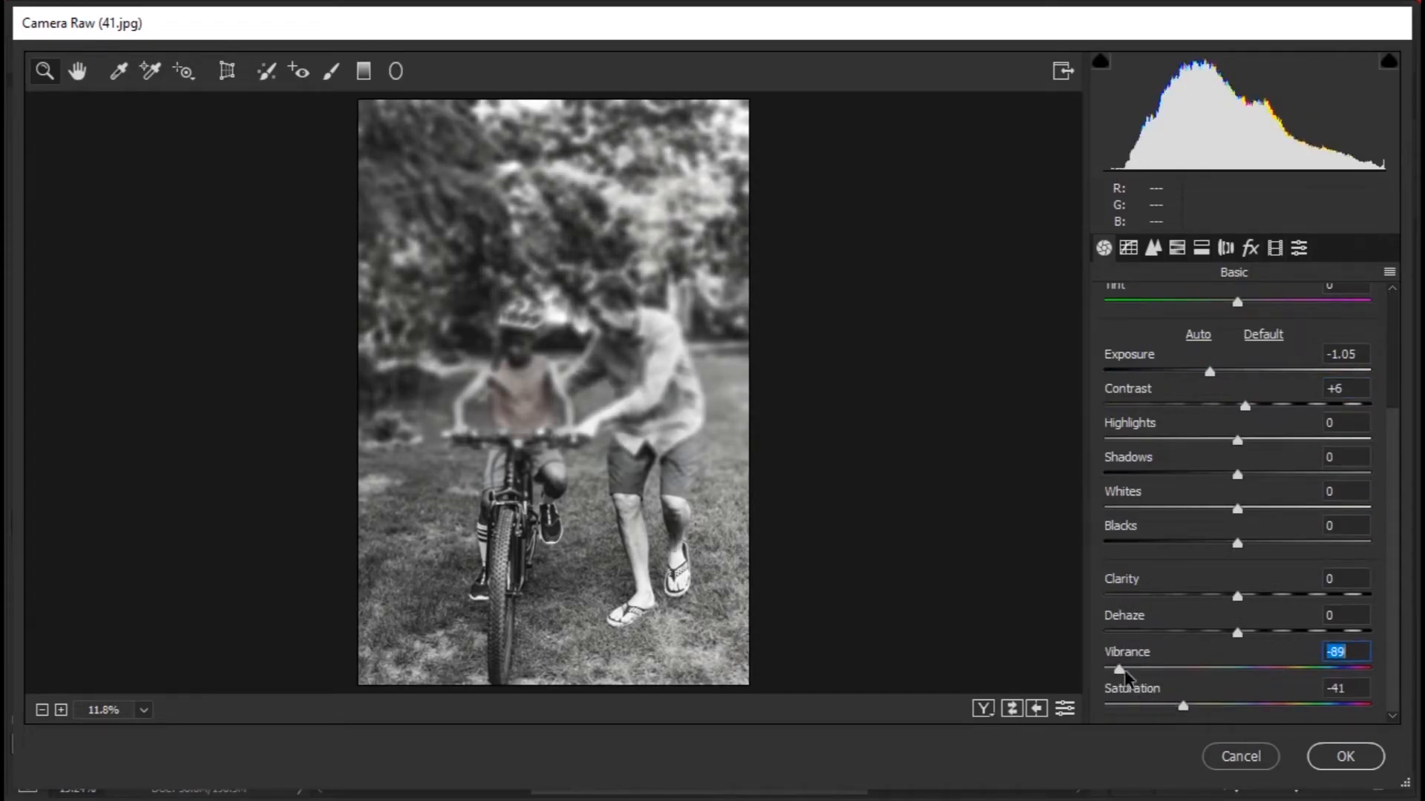
shift+click(1364, 759)
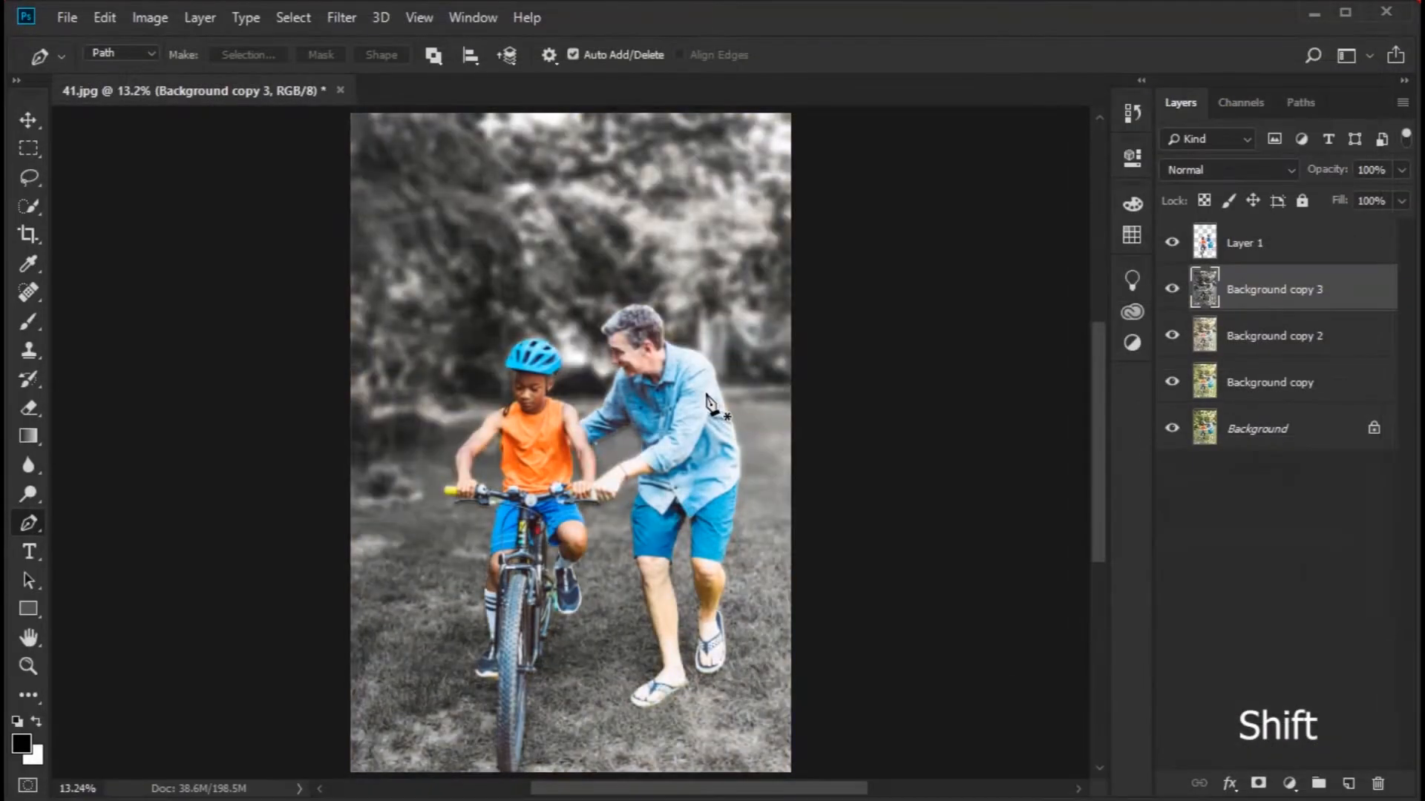
Merge Background copy, Background copy 2 and Background copy 3 into one layer and compare the image with that layer hidden and shown.
scroll(709, 407, down, 2)
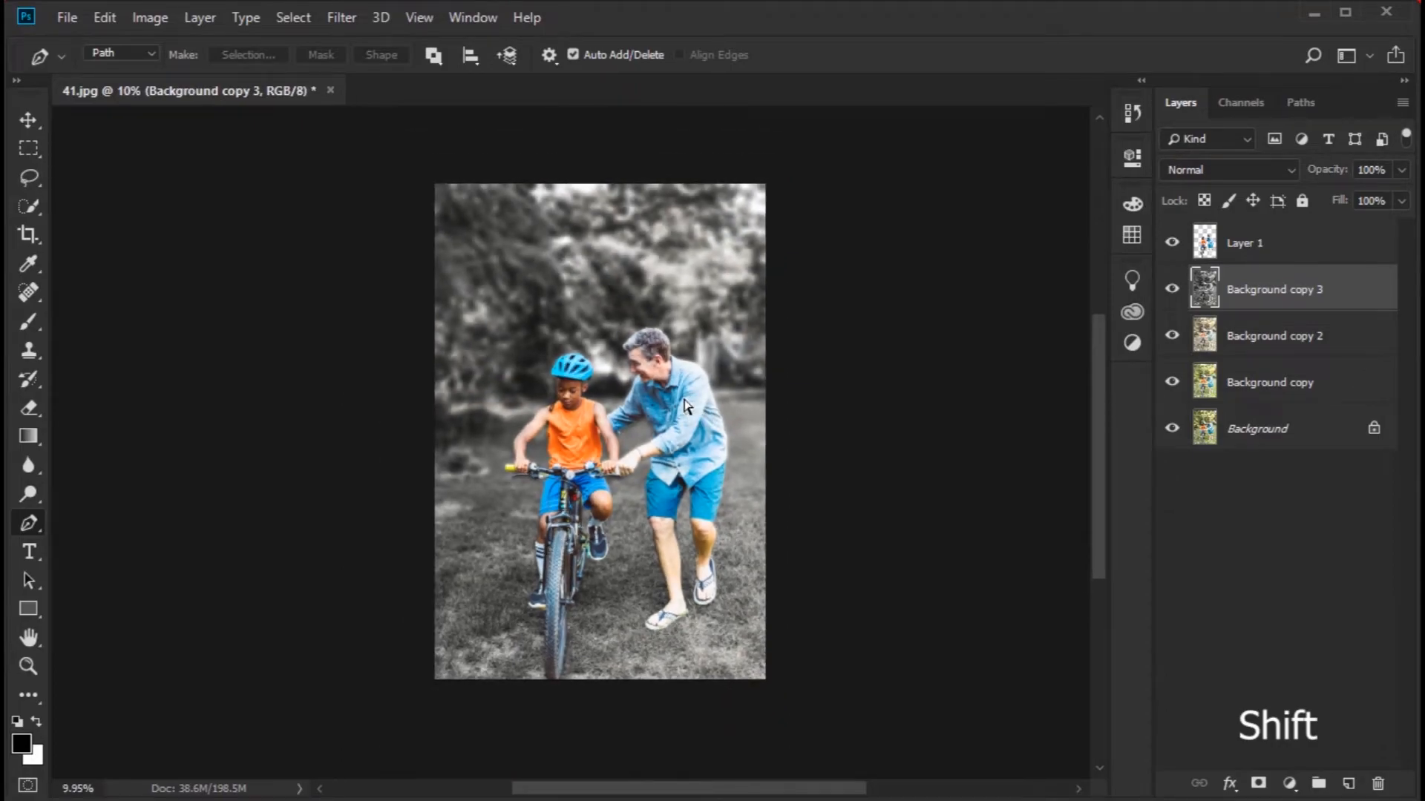
scroll(690, 409, up, 2)
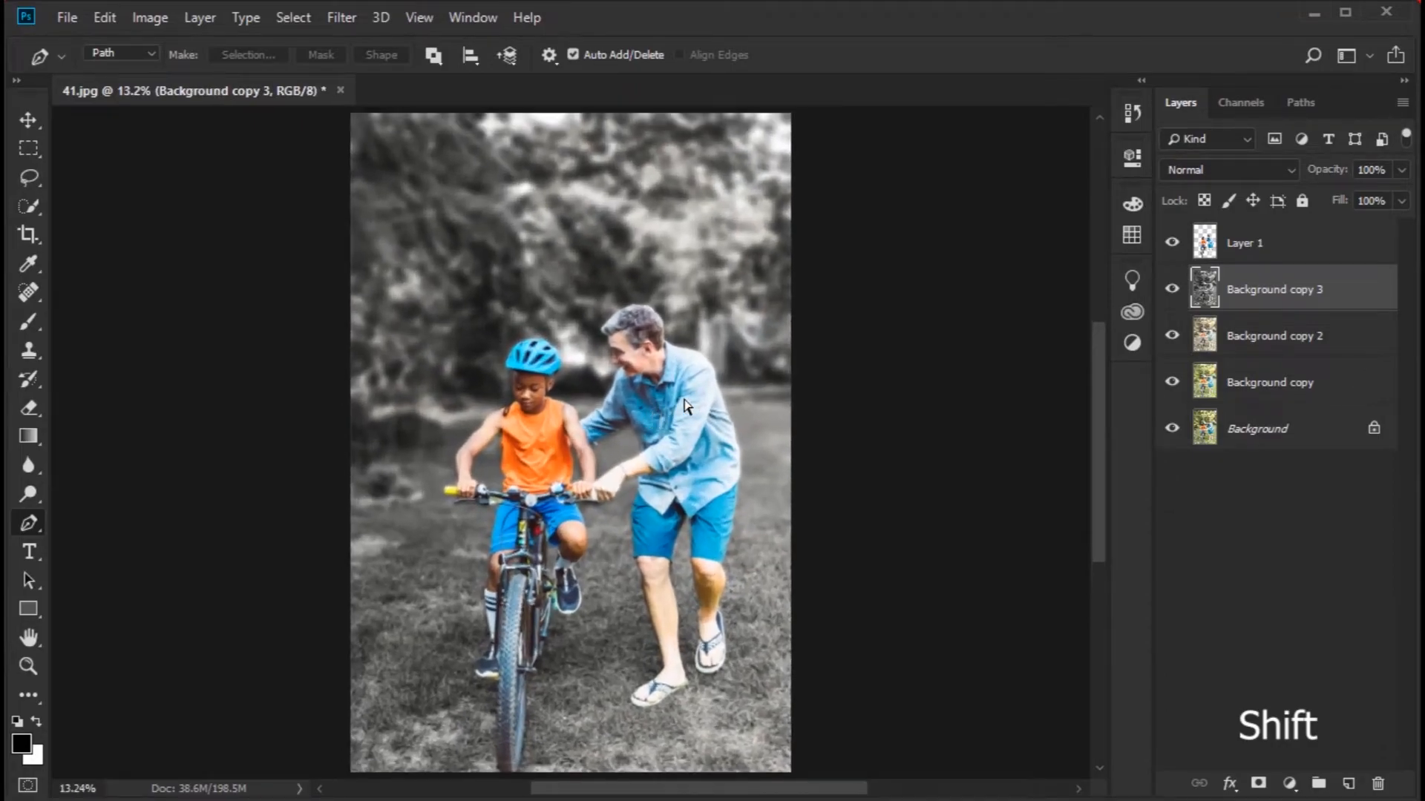
key(ctrl+e)
click(1282, 392)
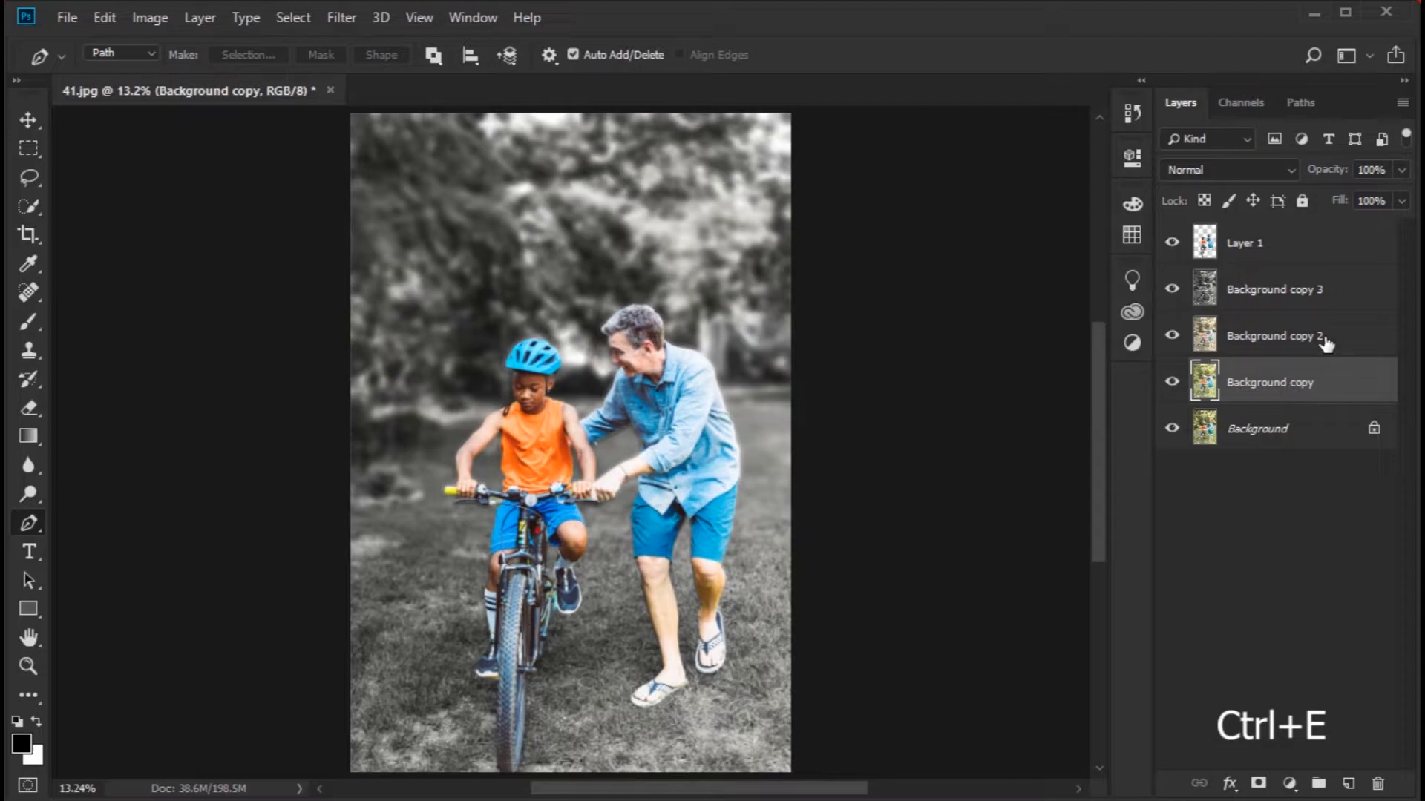
shift+click(1333, 299)
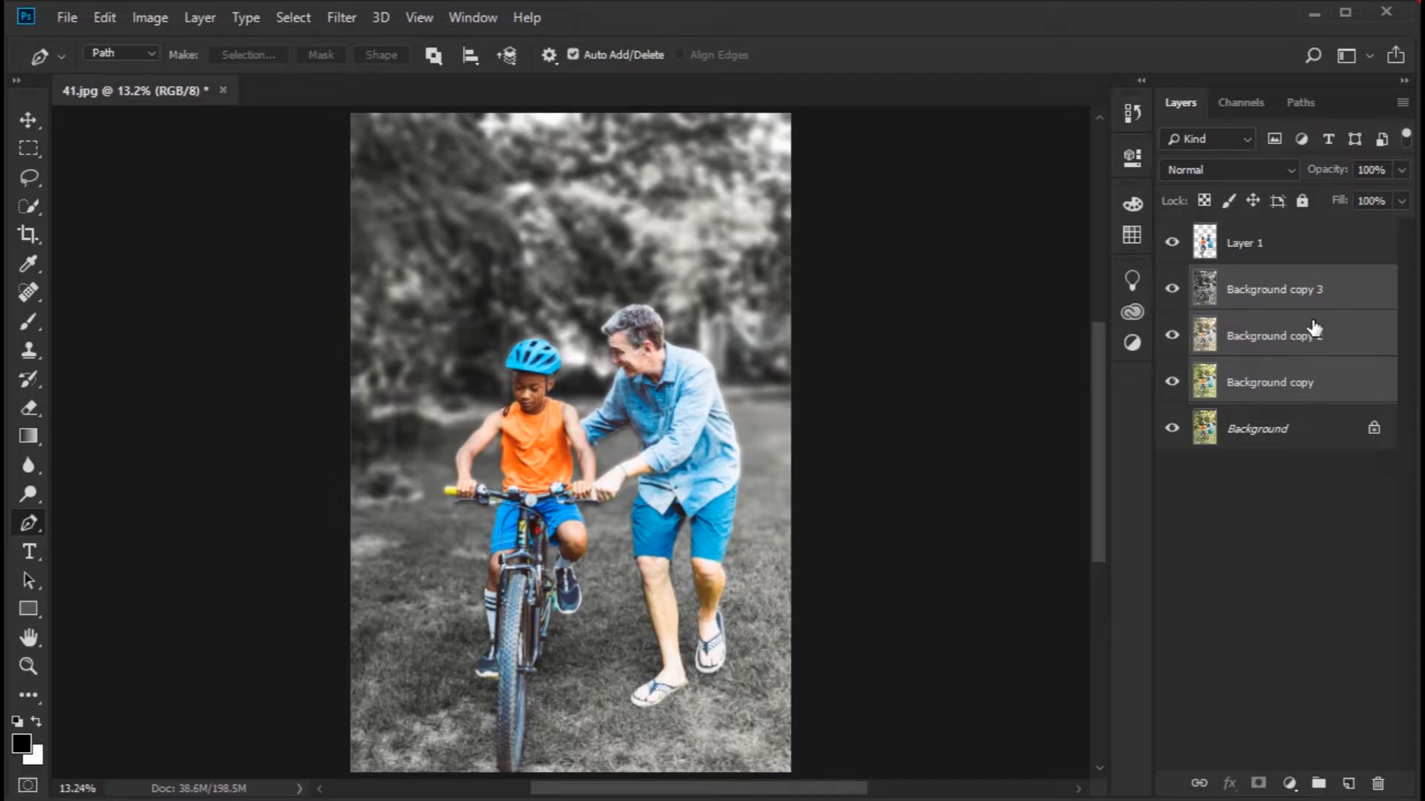
key(ctrl+e)
click(1172, 290)
click(1173, 291)
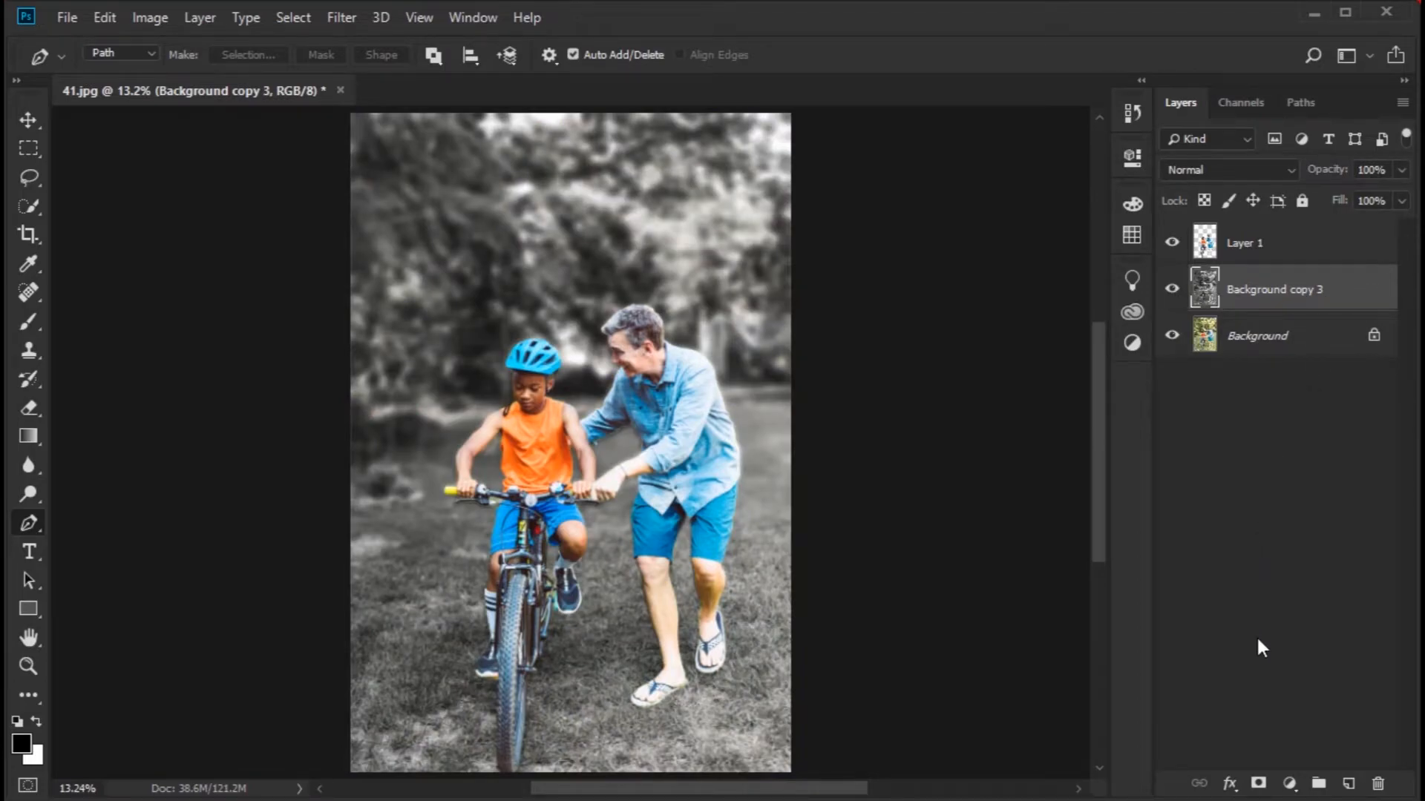
Add a layer mask to the merged Background copy 3 layer and set the Brush to 1457 px size and 100% hardness.
click(1259, 782)
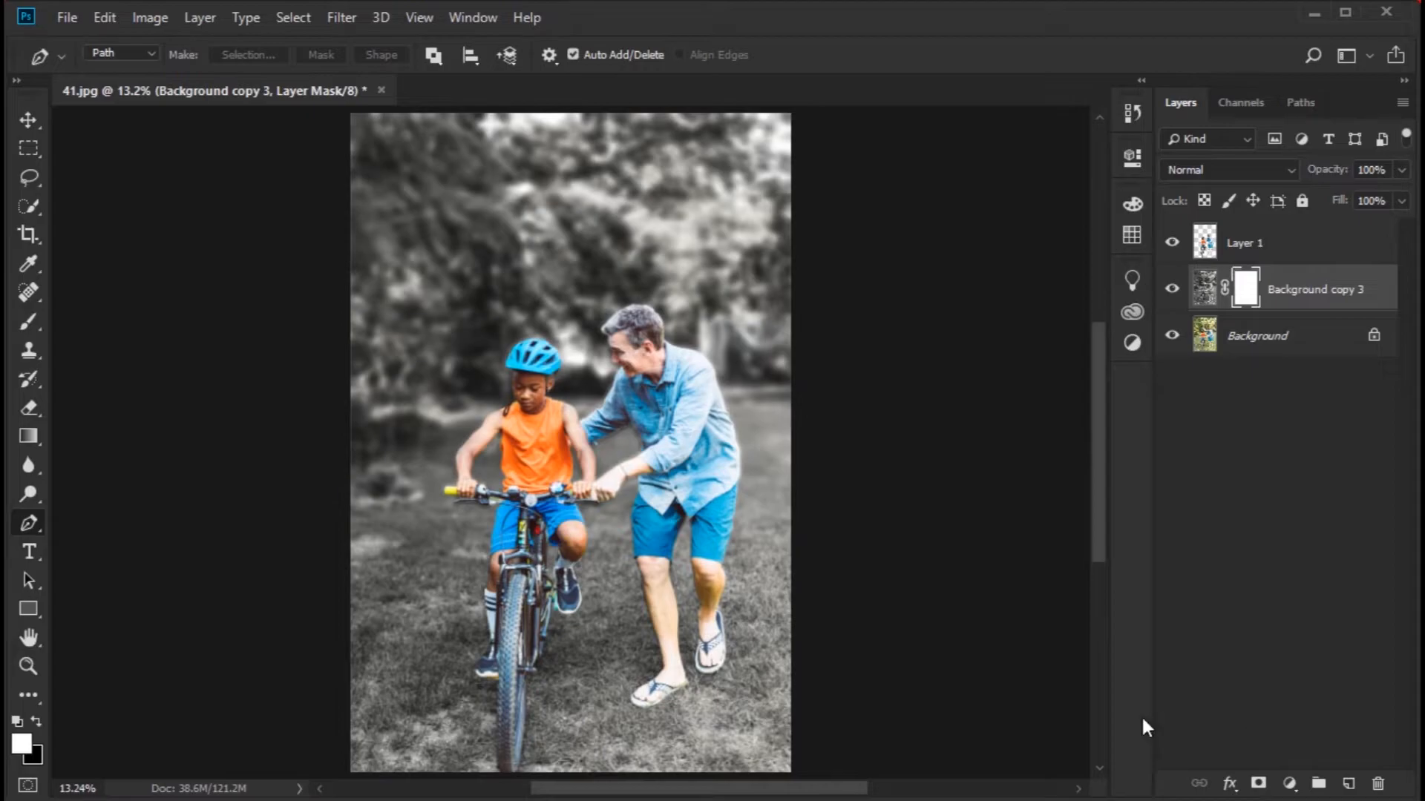
click(32, 324)
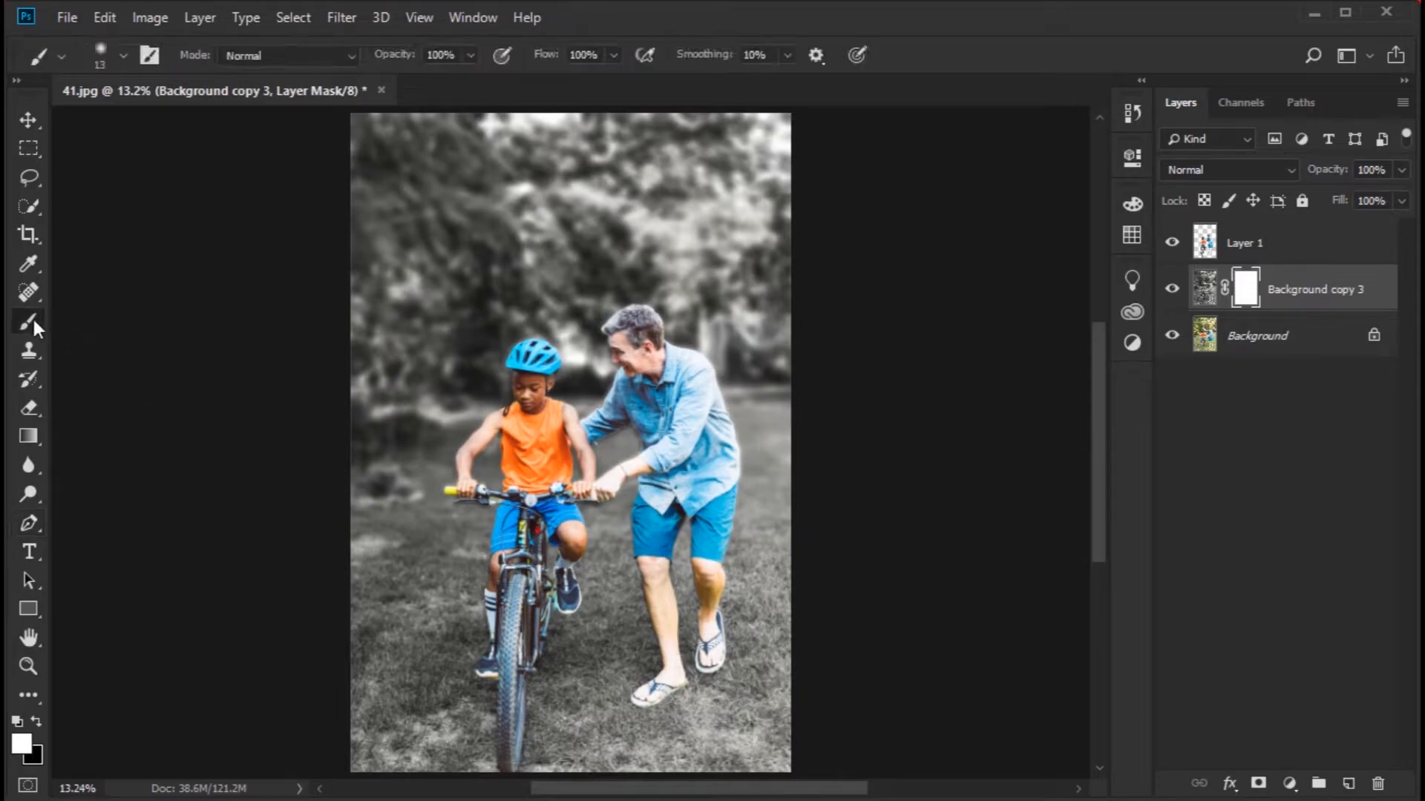
click(101, 59)
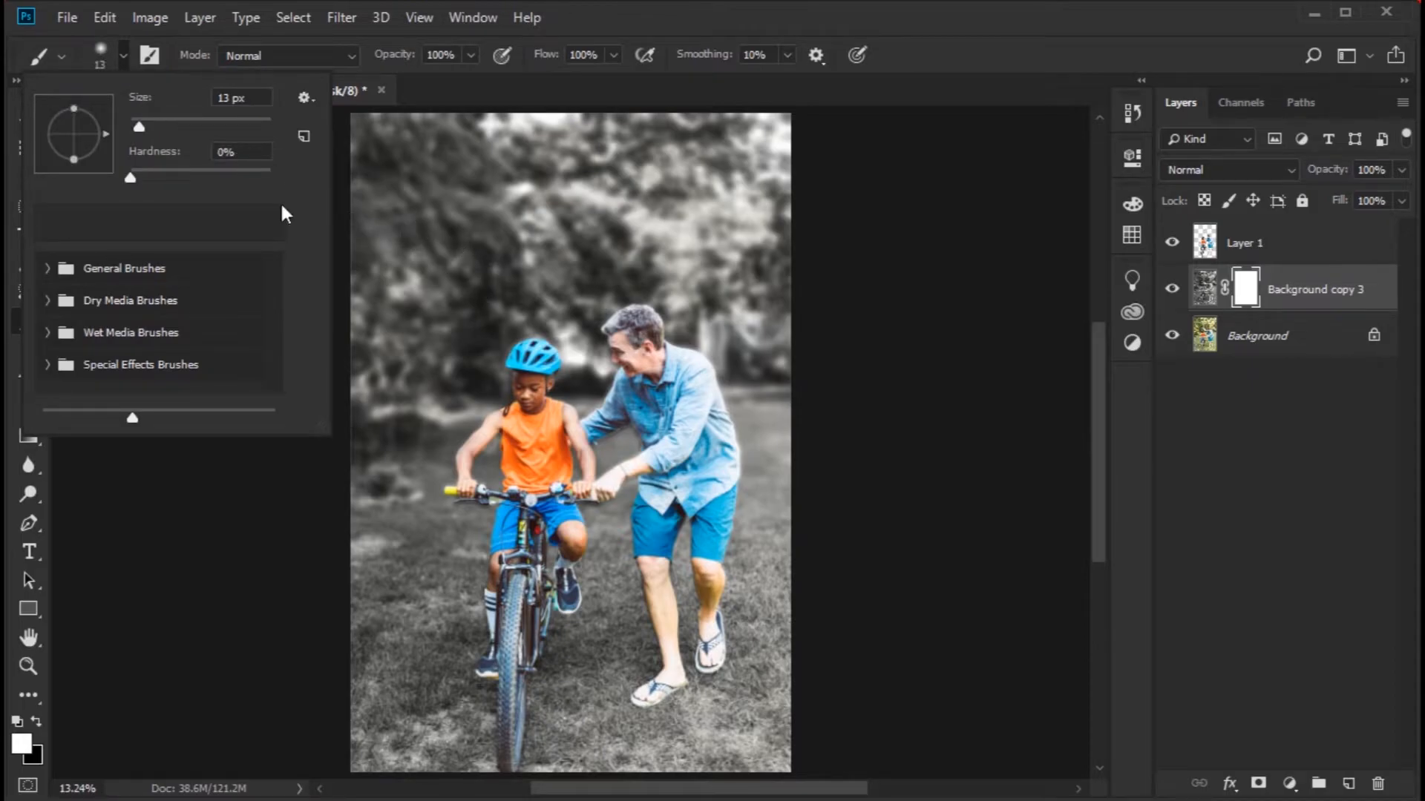
drag(329, 437, 448, 508)
drag(141, 128, 264, 125)
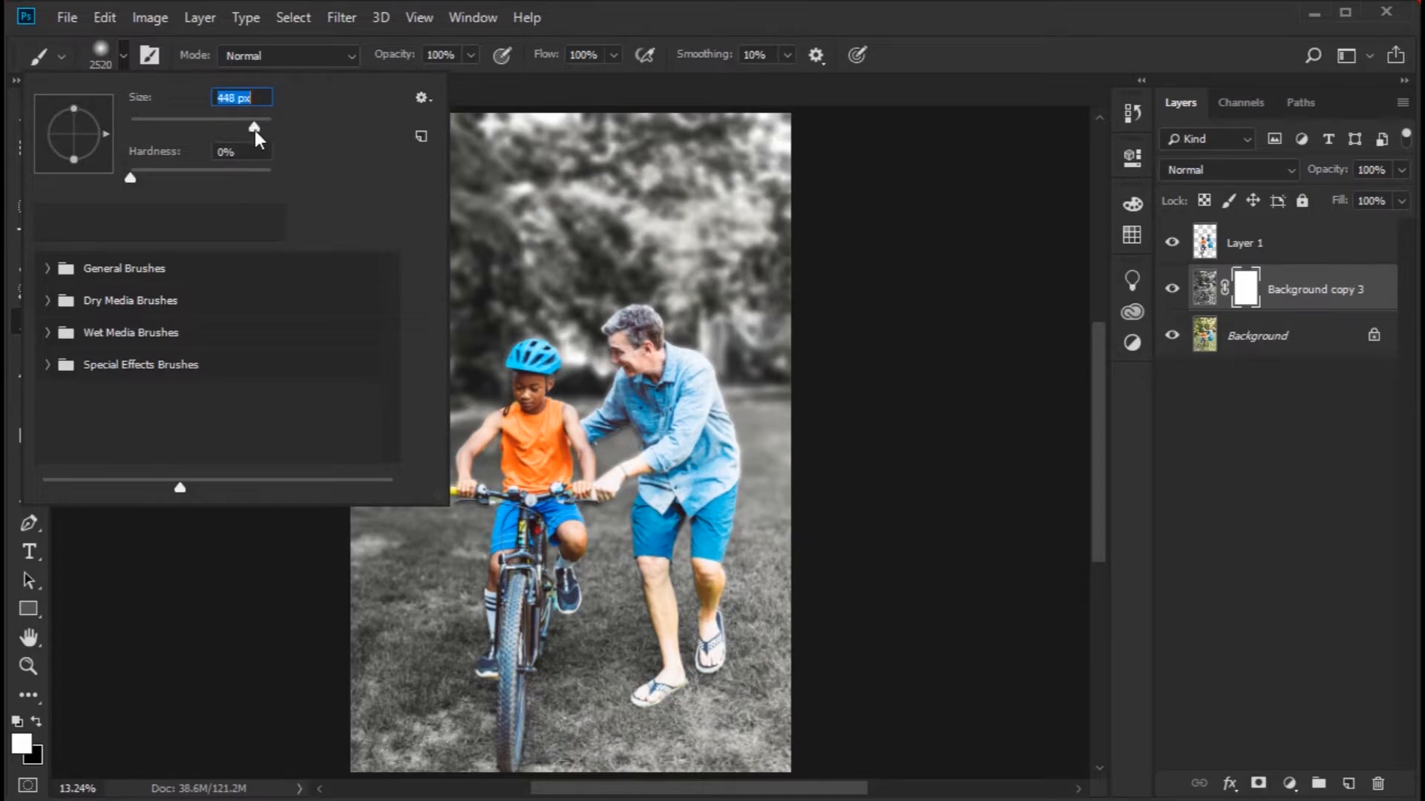
drag(260, 132, 259, 132)
drag(128, 176, 270, 178)
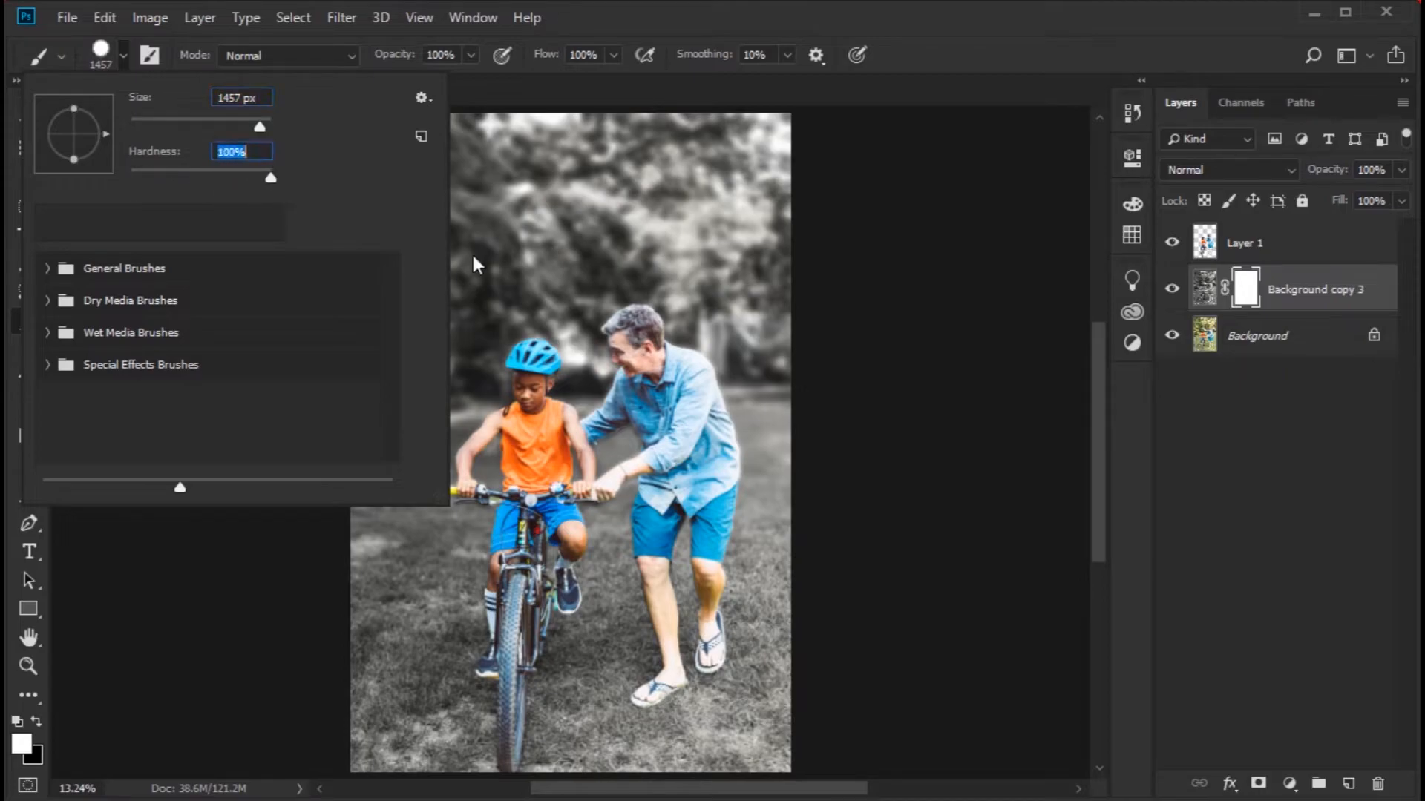
Target the Background copy 3 layer mask and set the foreground color to black (000000).
click(1285, 512)
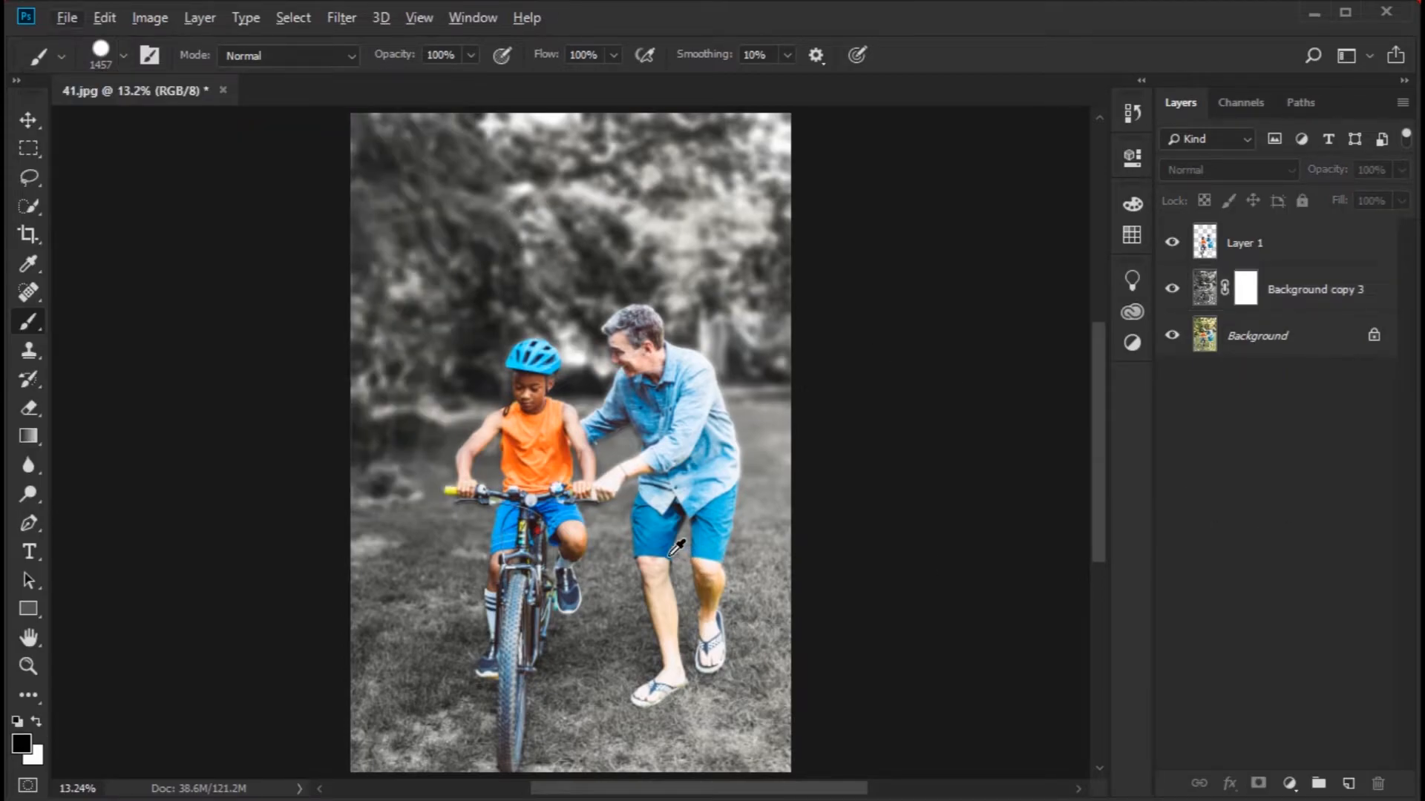
scroll(897, 533, down, 1)
key(x)
click(1246, 289)
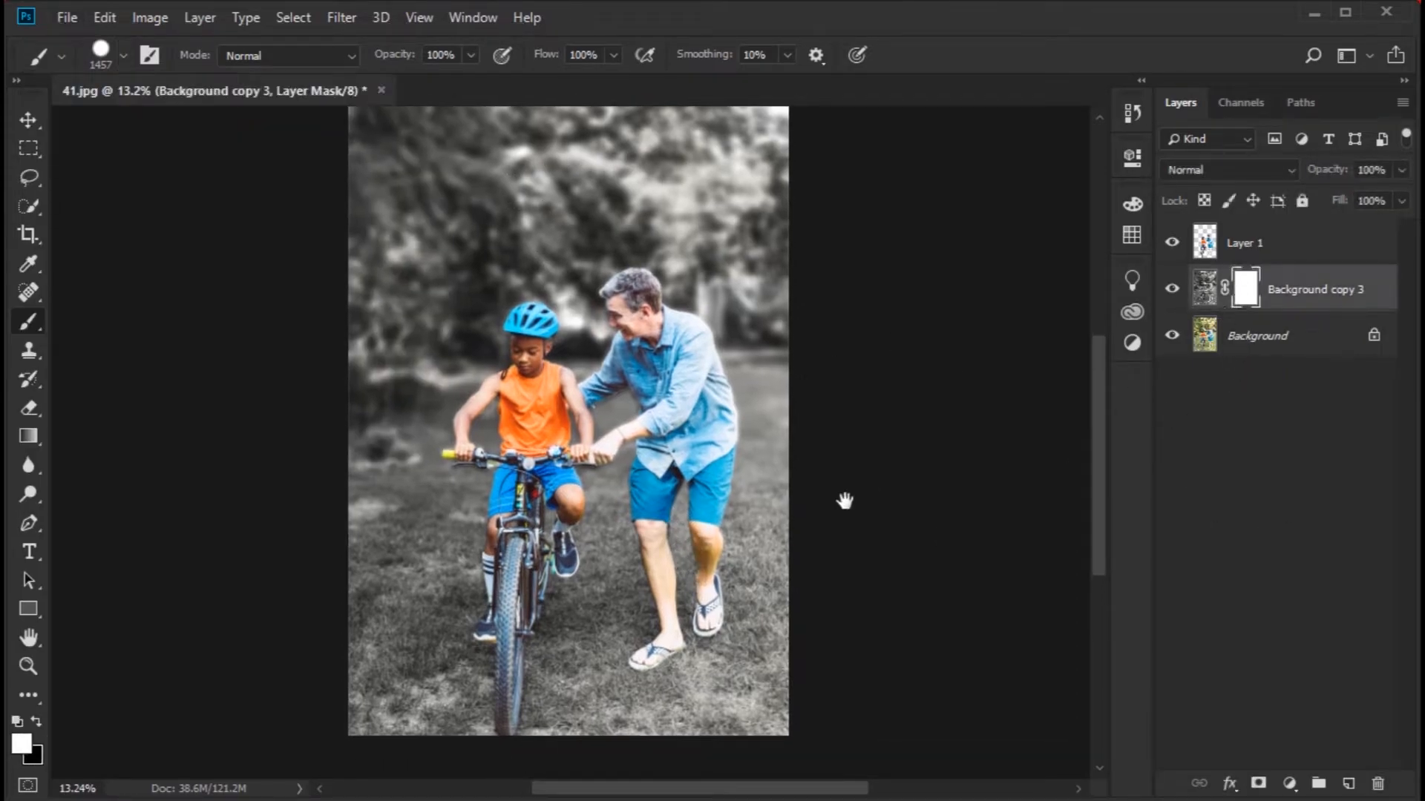
key(x)
scroll(869, 480, down, 1)
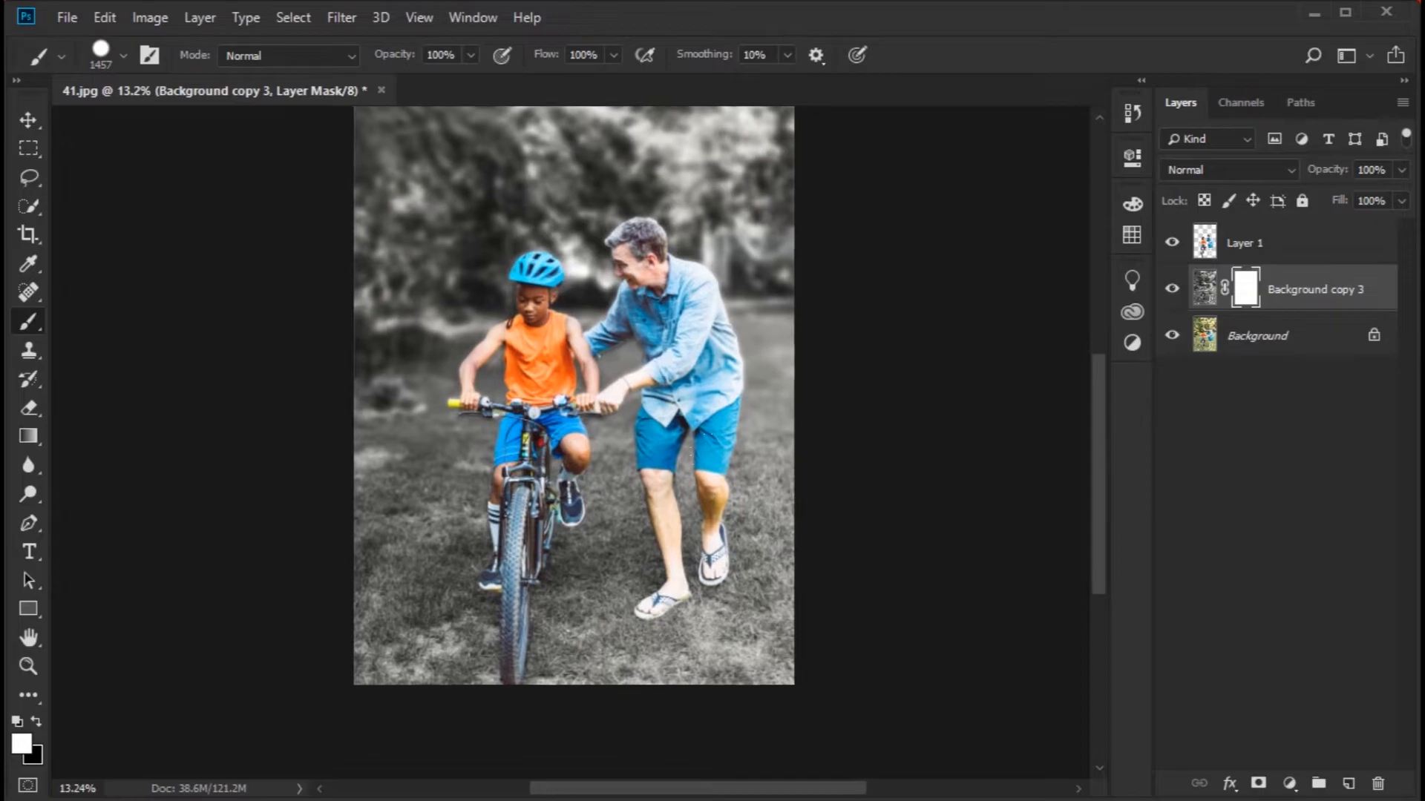
click(23, 743)
text(000000)
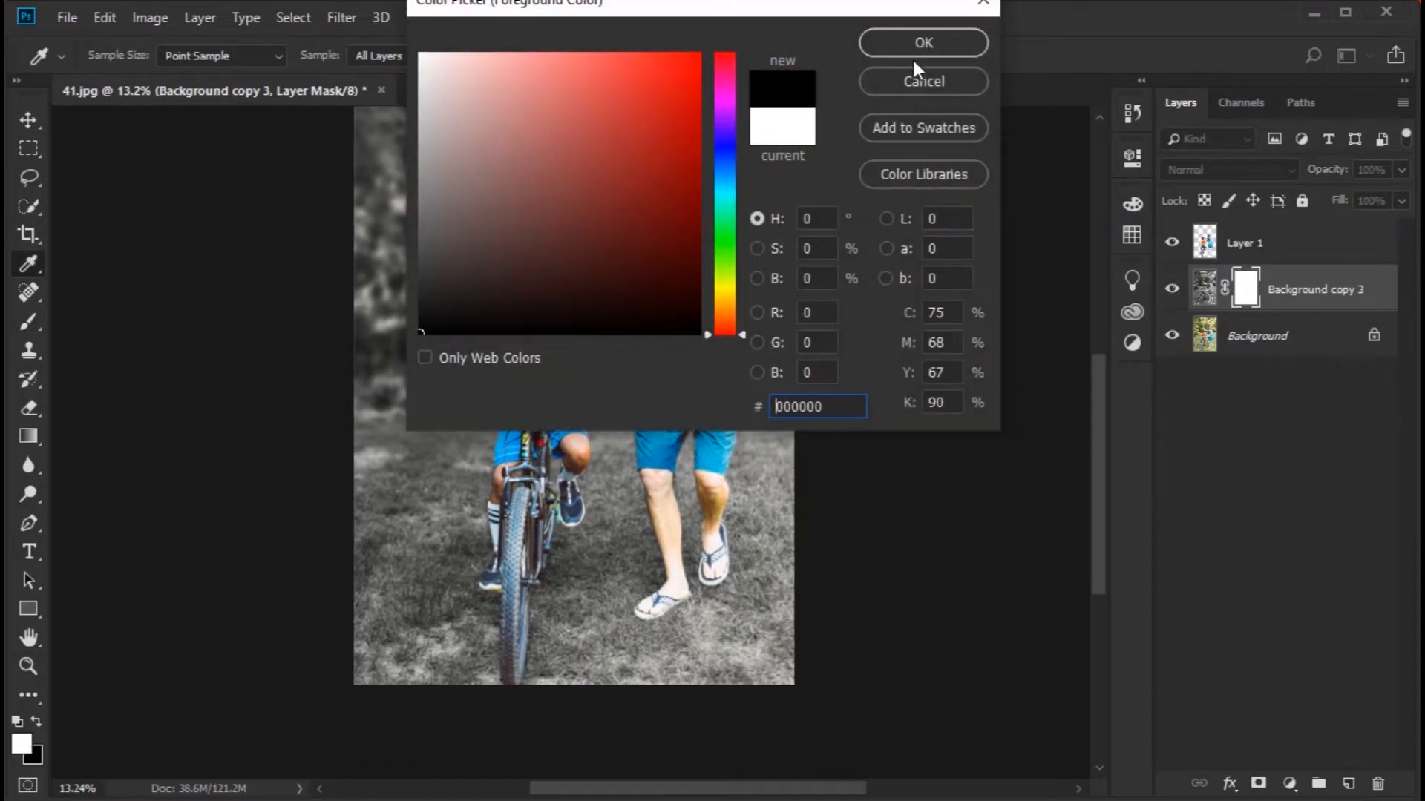
click(918, 46)
Paint black on the mask over the lower-right grass to restore its color, with a straight diagonal edge behind the bicycle and the man.
drag(803, 554, 802, 477)
mouse_move(801, 467)
mouse_down()
mouse_move(450, 595)
mouse_move(540, 514)
mouse_move(812, 362)
mouse_up()
drag(810, 421, 790, 470)
drag(664, 549, 714, 547)
drag(585, 468, 579, 479)
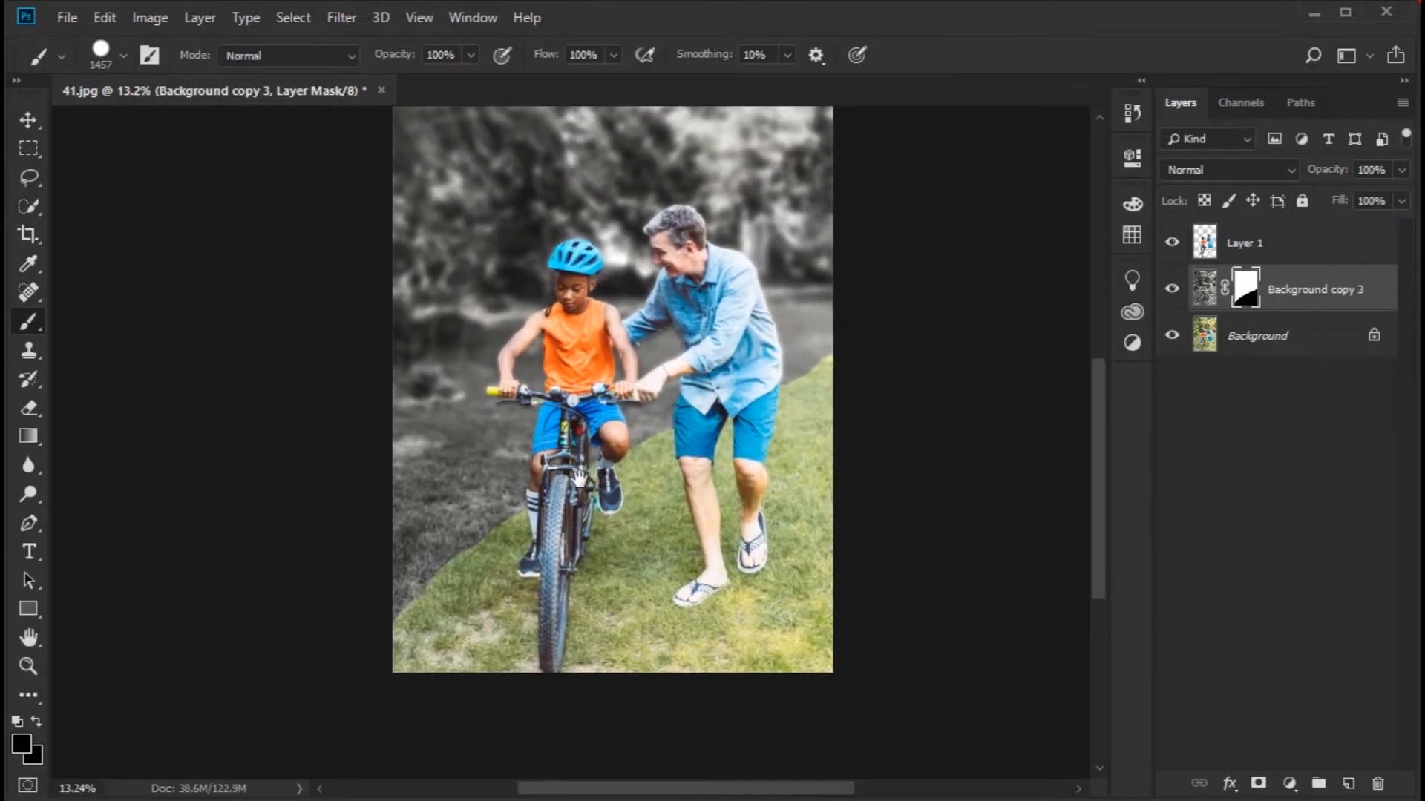
drag(800, 331, 822, 326)
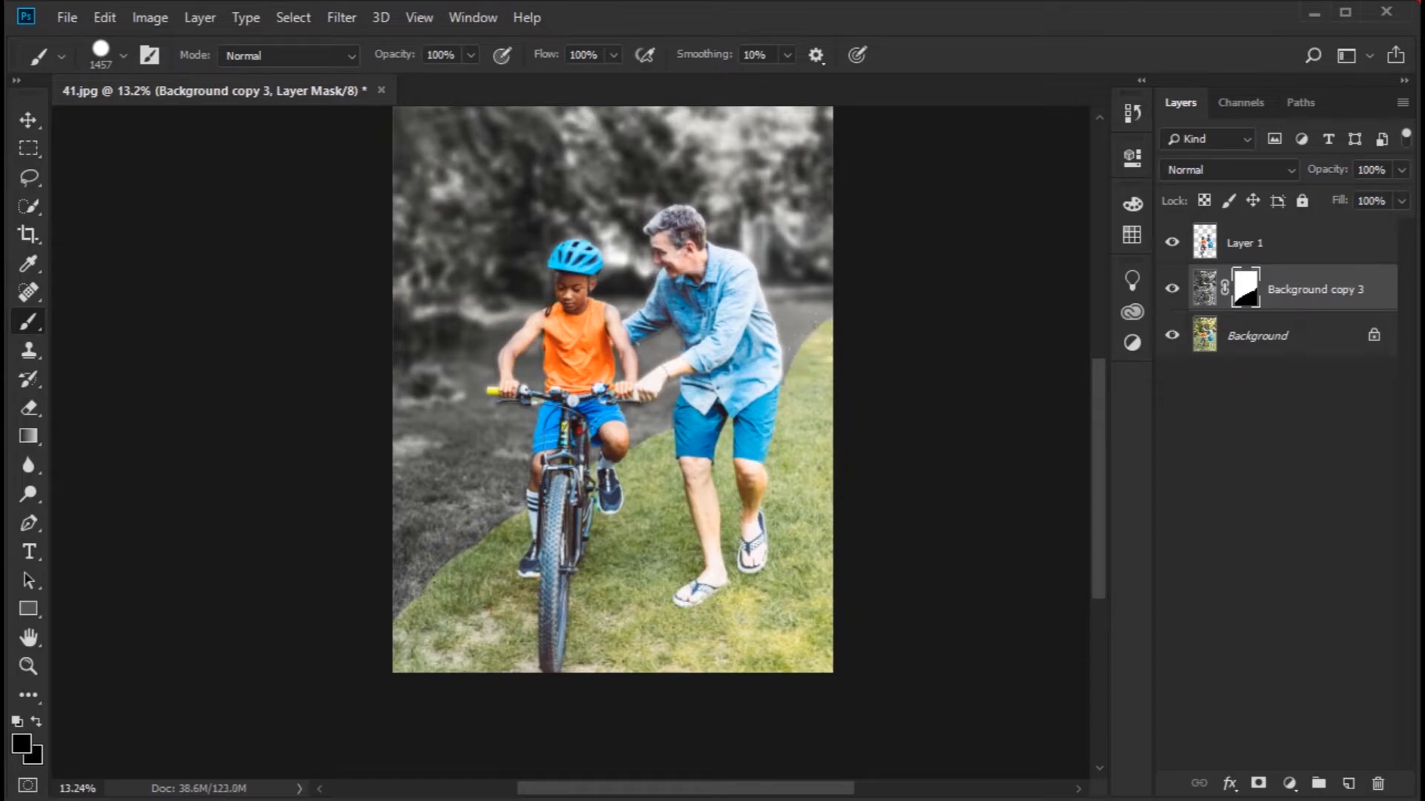
shift+click(339, 590)
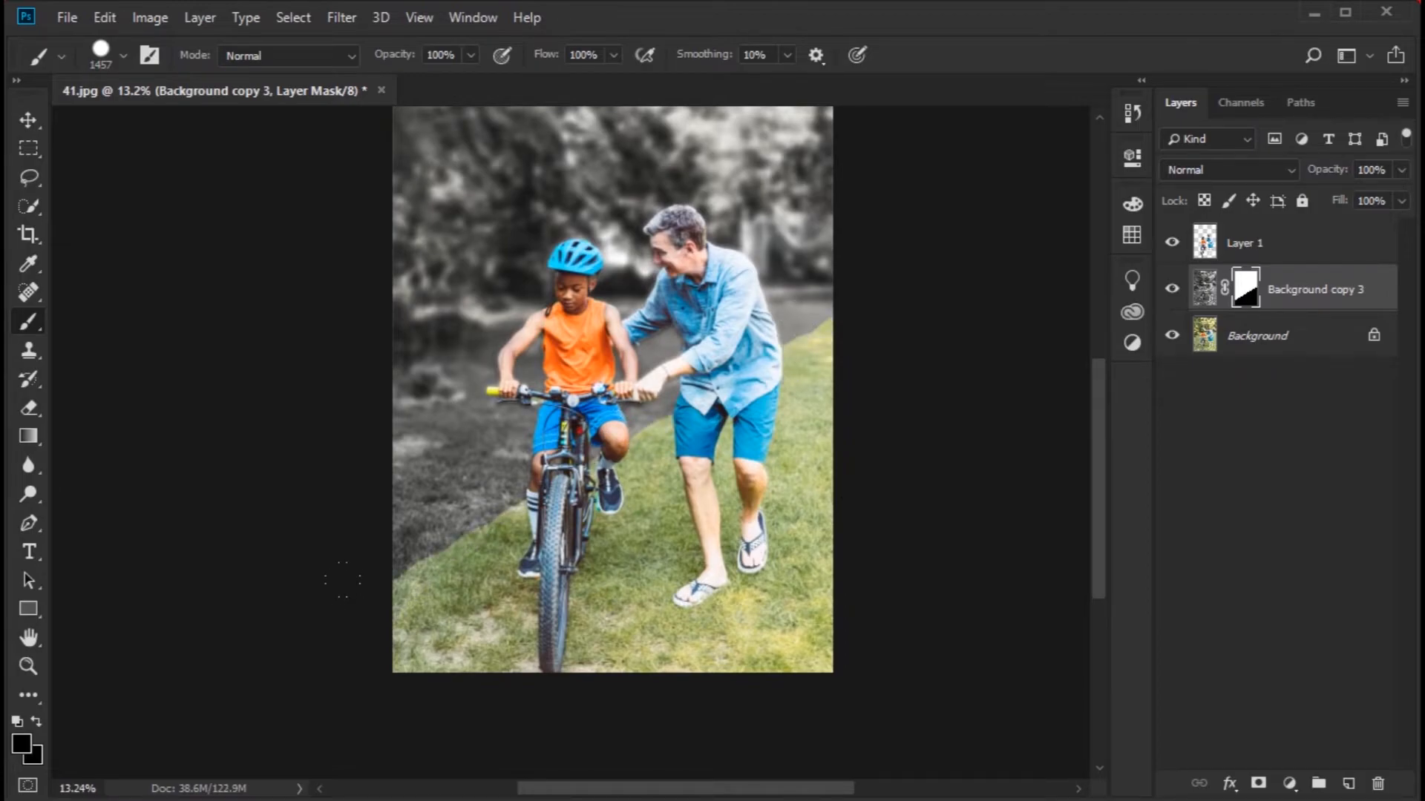
Set the brush hardness to 0% and its size to 1102 px.
click(100, 53)
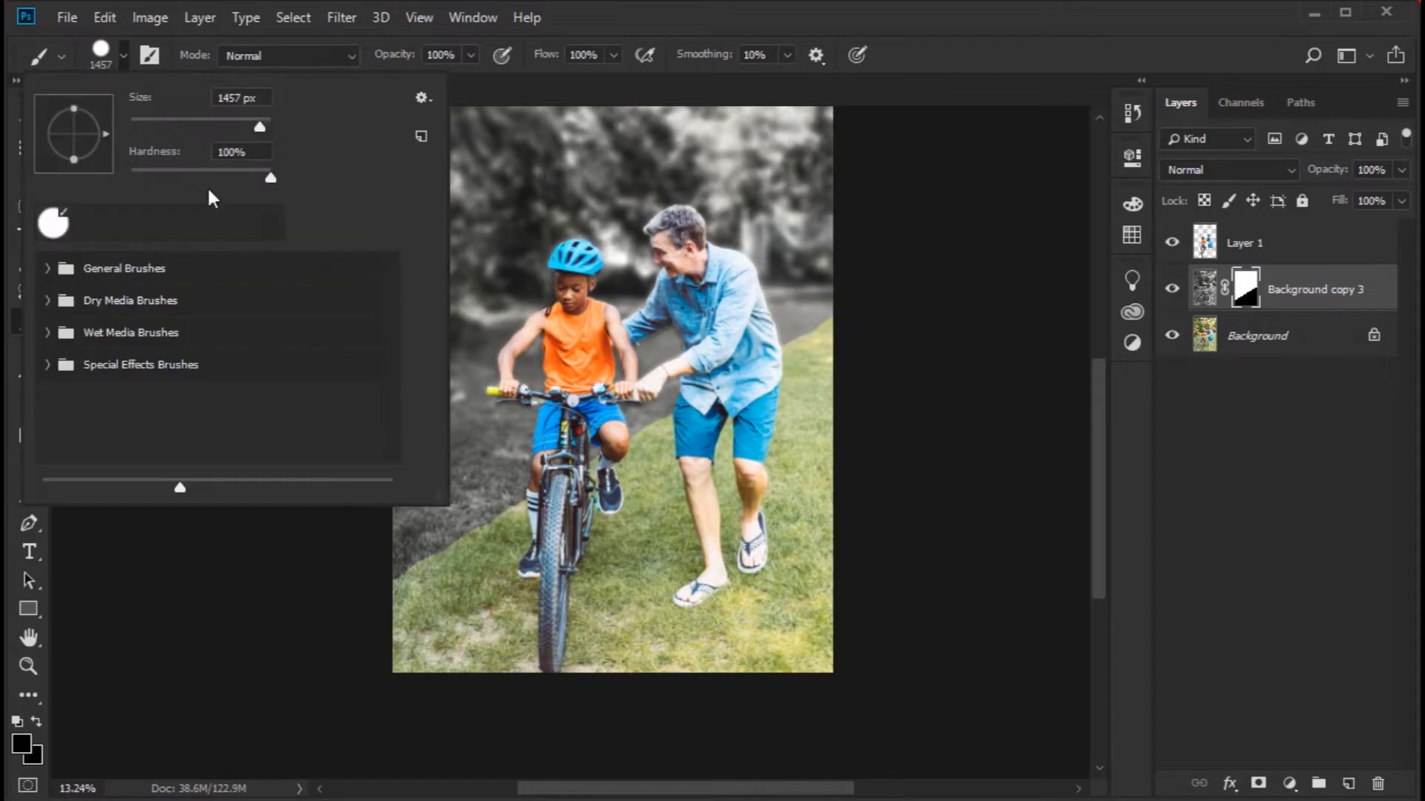
drag(161, 191, 128, 192)
click(833, 358)
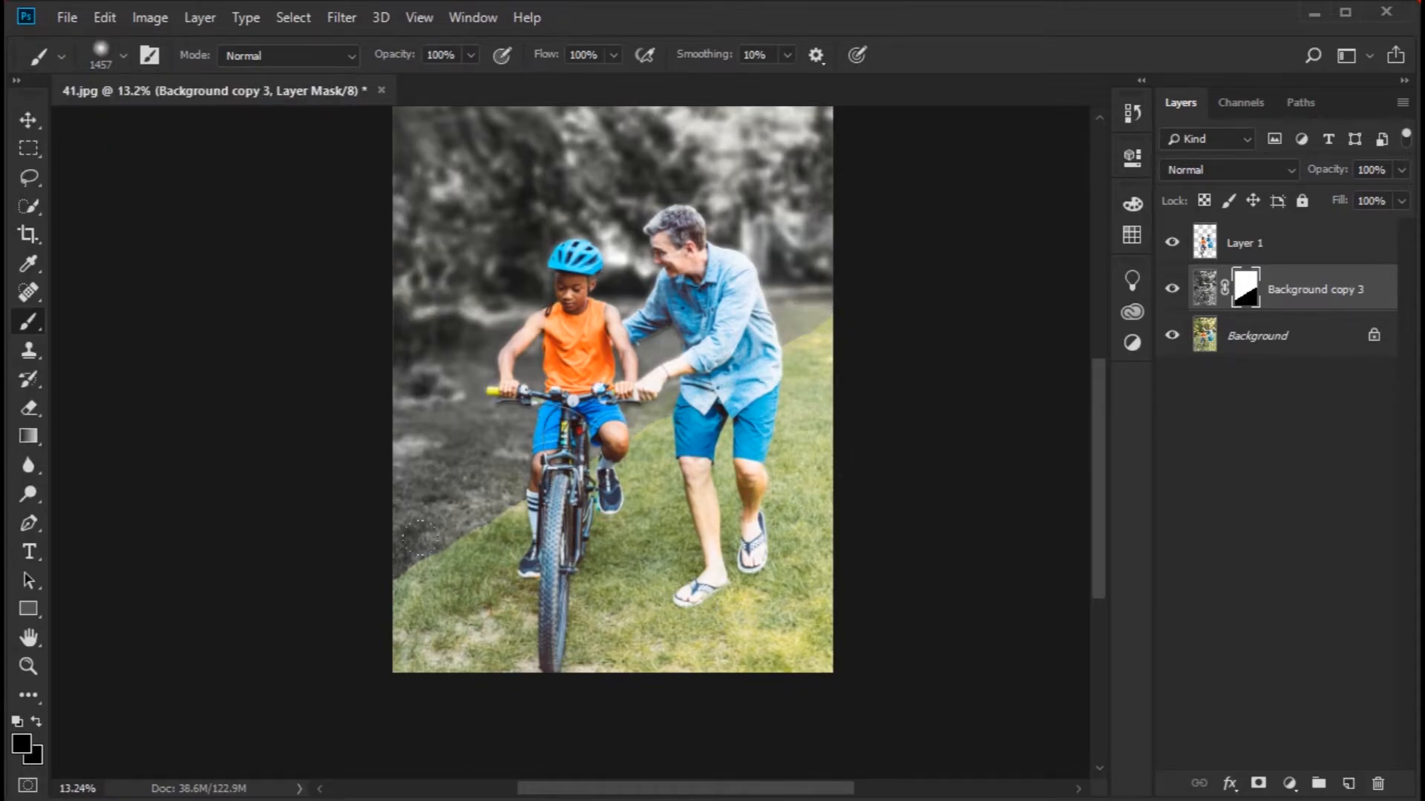
scroll(458, 591, up, 2)
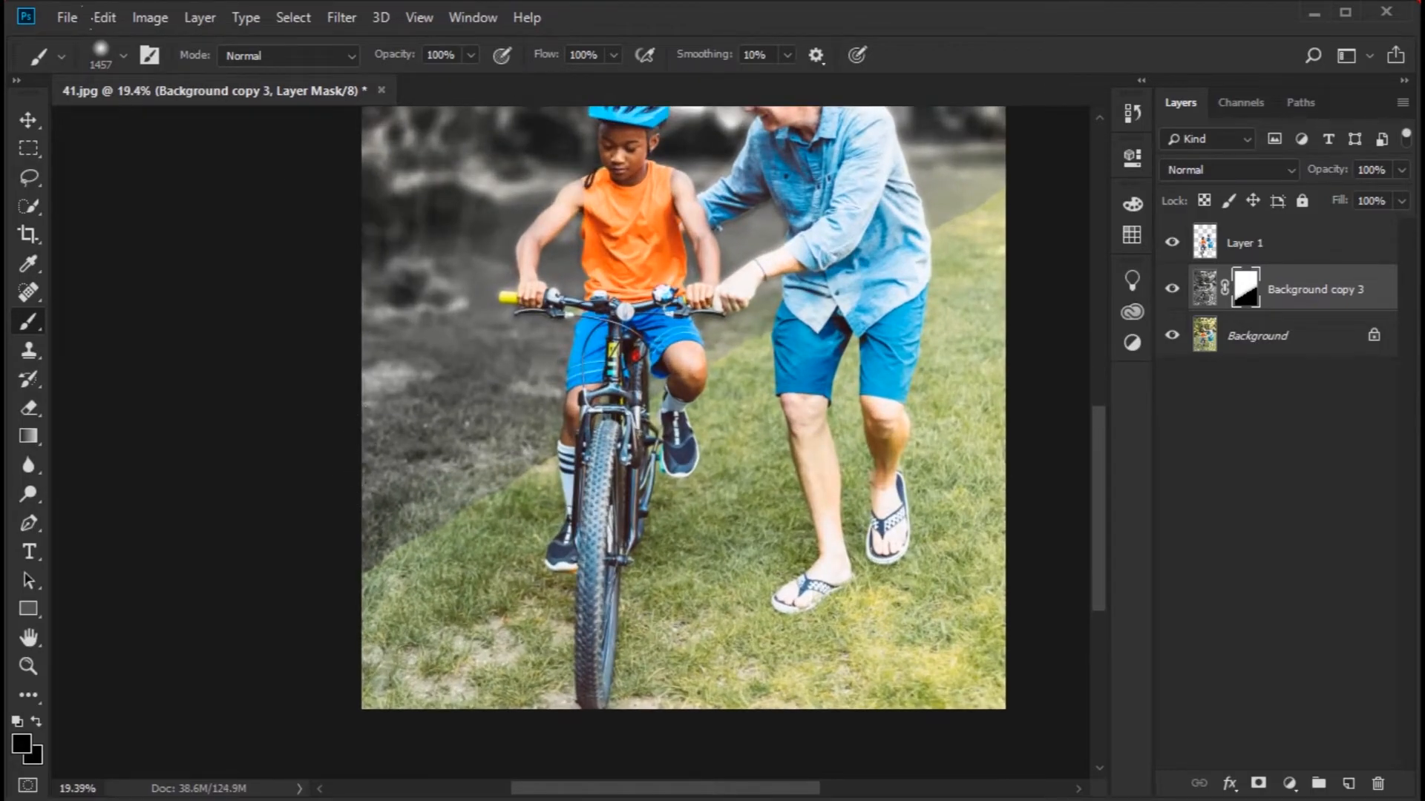
click(101, 57)
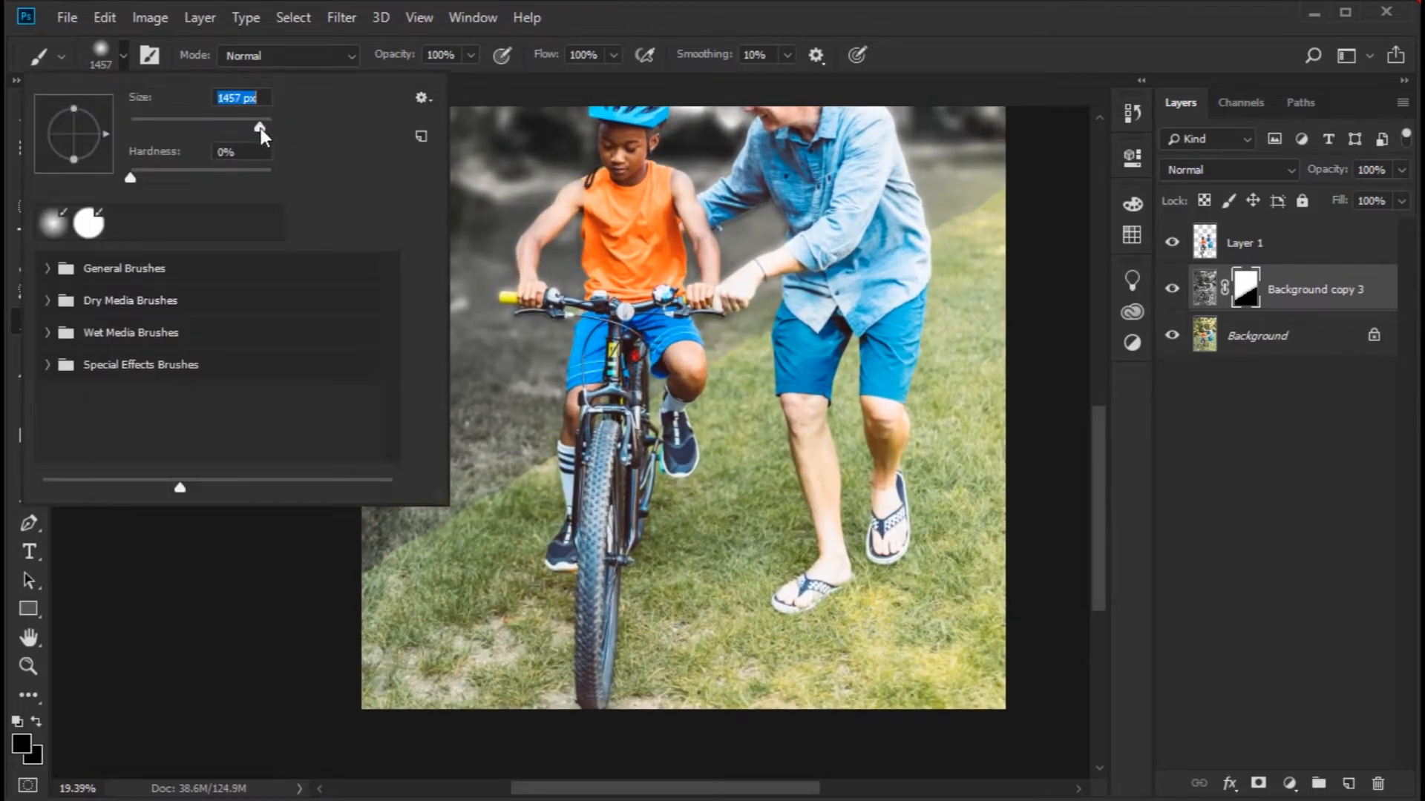
drag(261, 139, 257, 141)
click(716, 30)
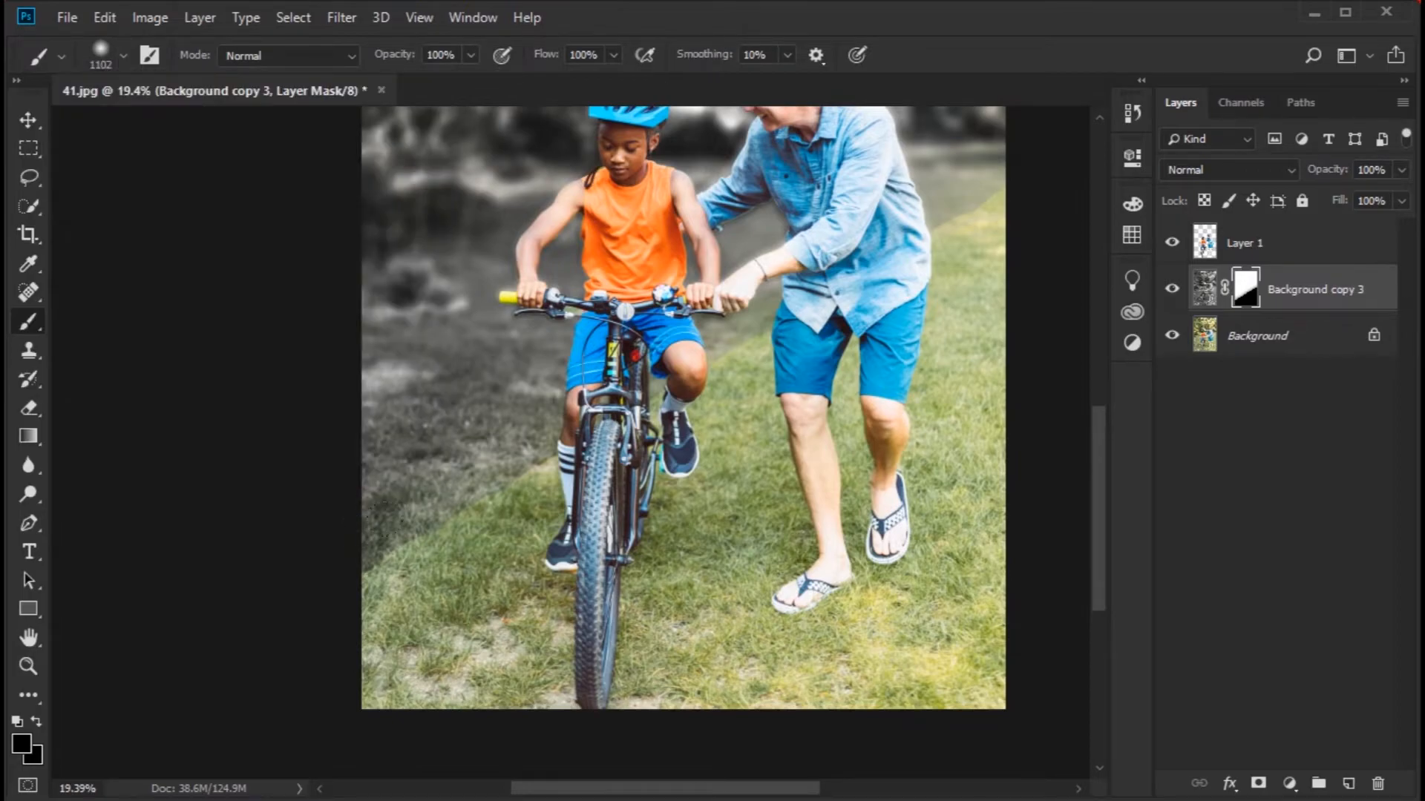
Paint black on the Background copy 3 mask over the remaining gray grass, restoring color up to the tree line behind the figures.
drag(763, 454, 622, 606)
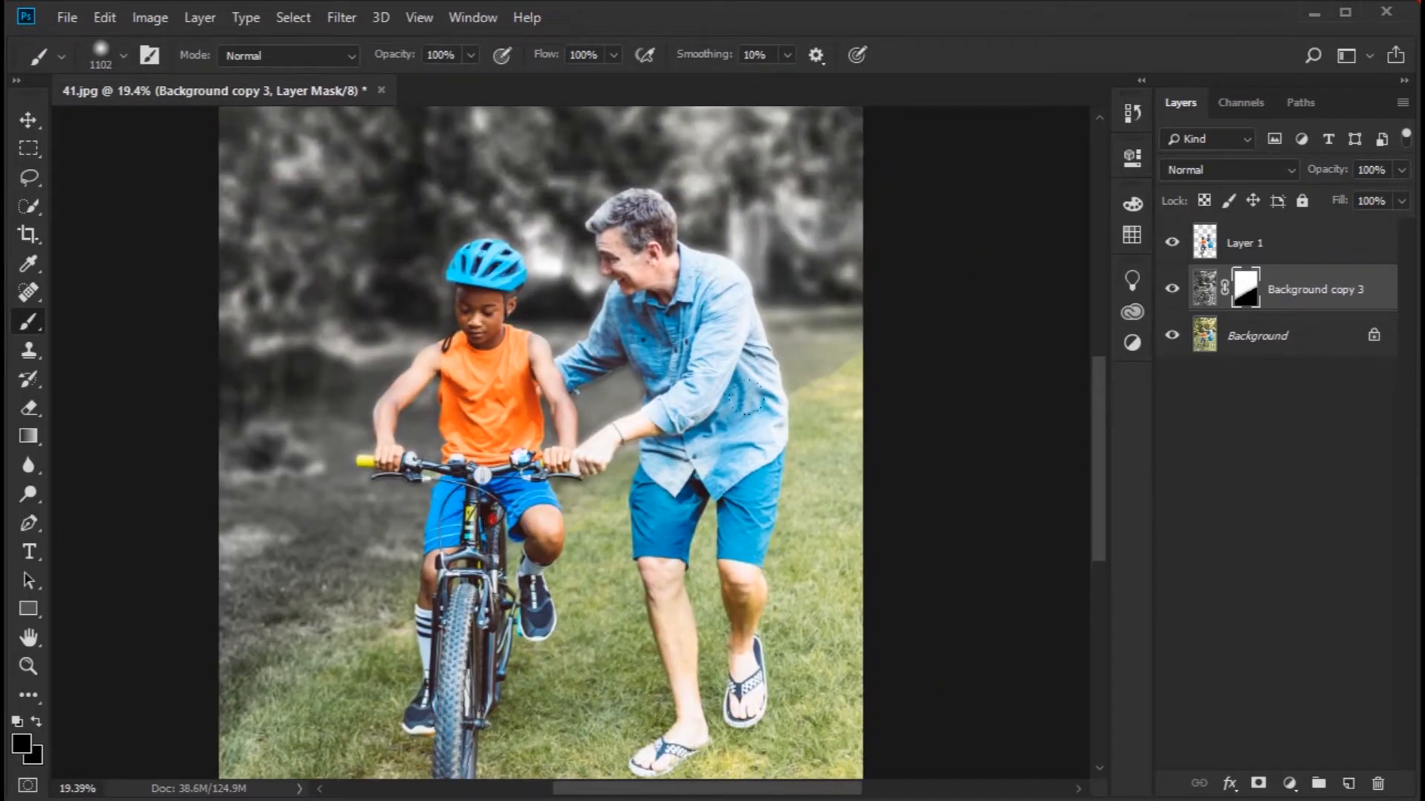
scroll(731, 468, down, 2)
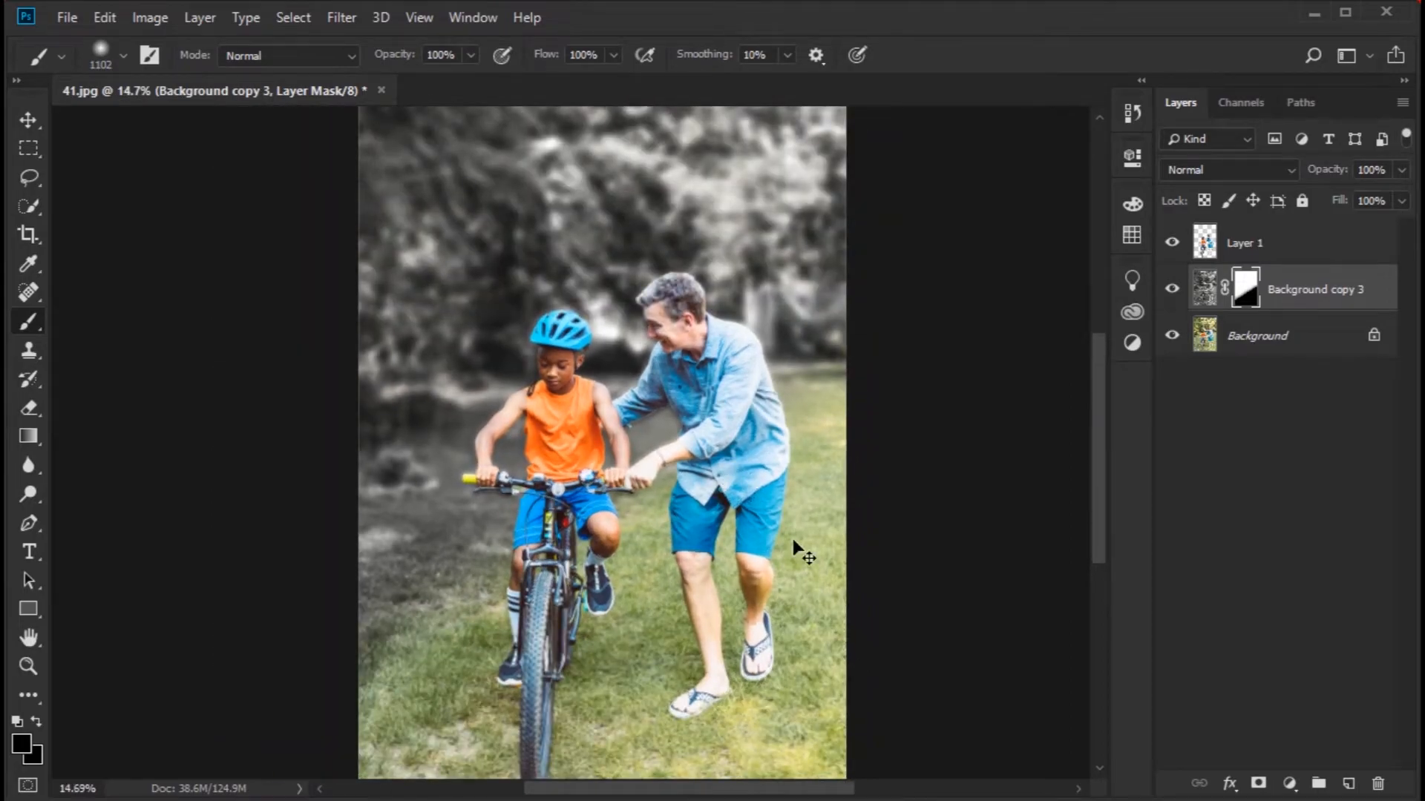
mouse_move(647, 433)
mouse_down()
mouse_move(457, 452)
mouse_move(417, 491)
mouse_move(375, 496)
mouse_up()
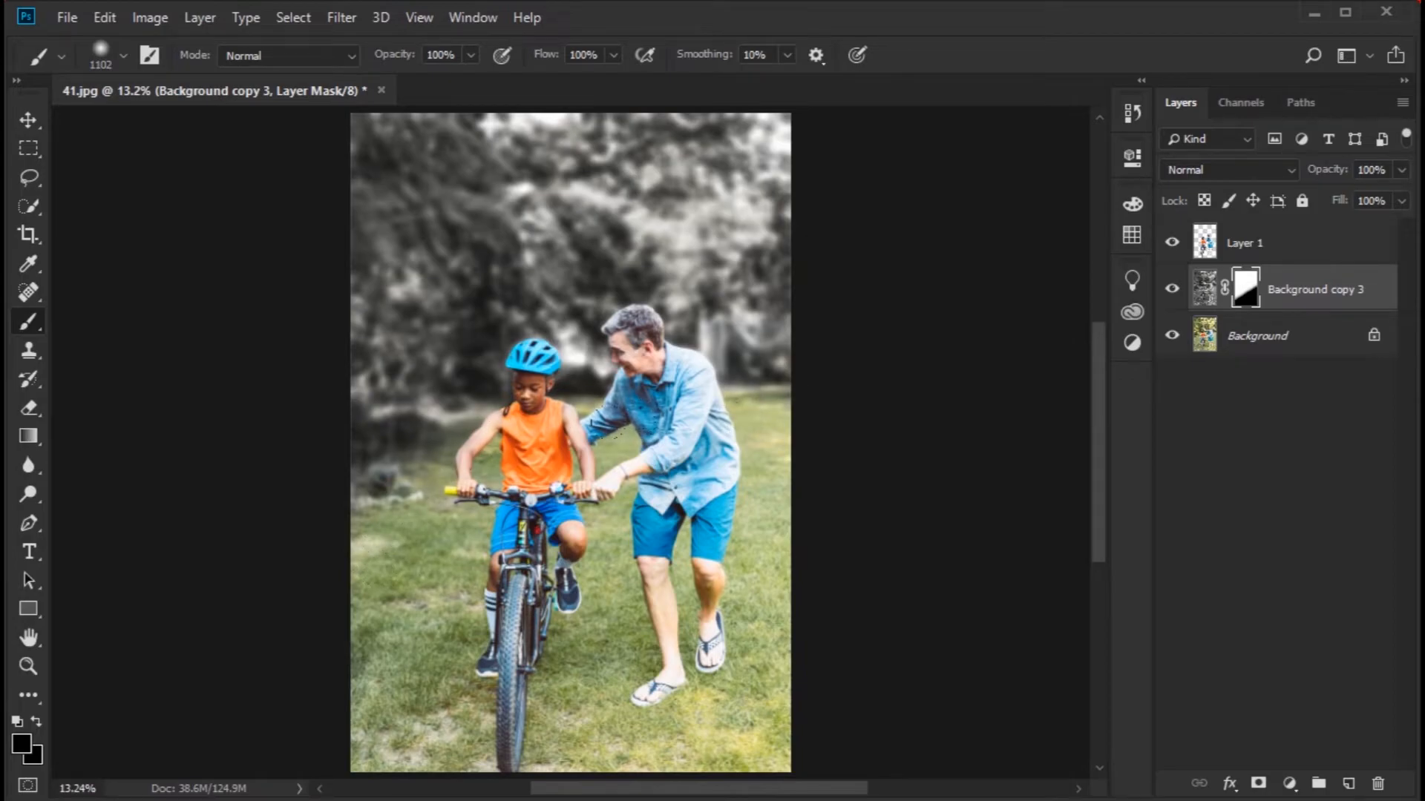
scroll(382, 490, down, 2)
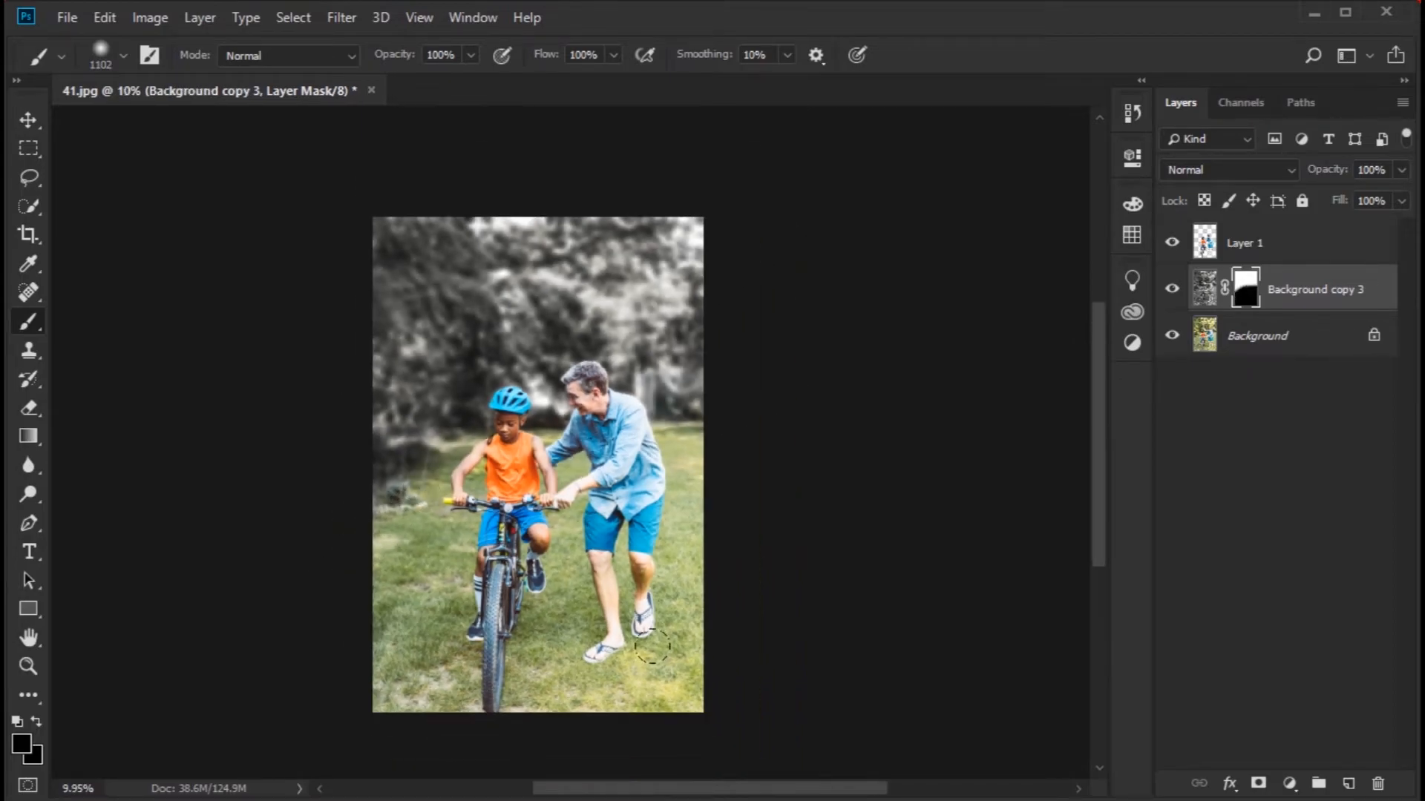
scroll(751, 544, up, 1)
drag(531, 540, 541, 615)
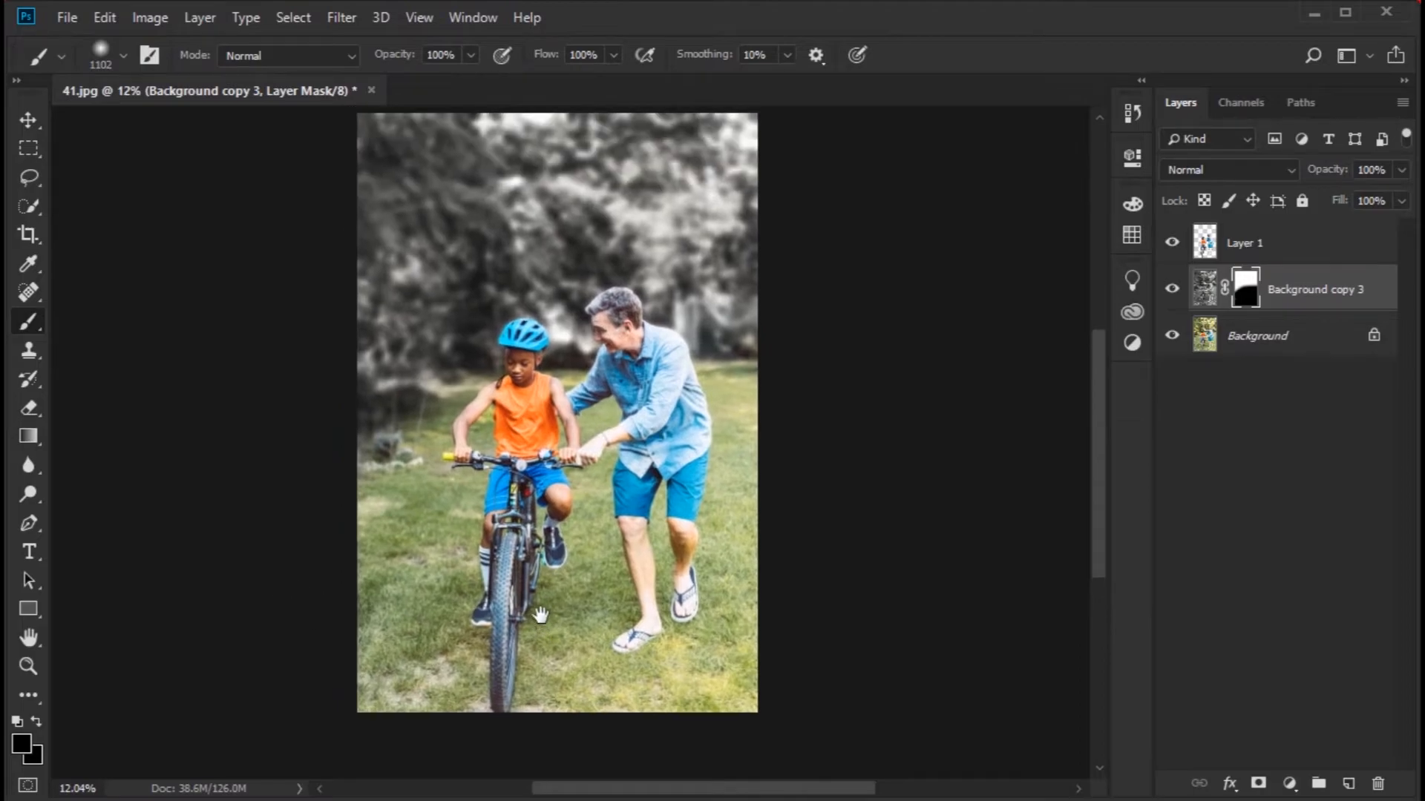
drag(456, 436, 490, 477)
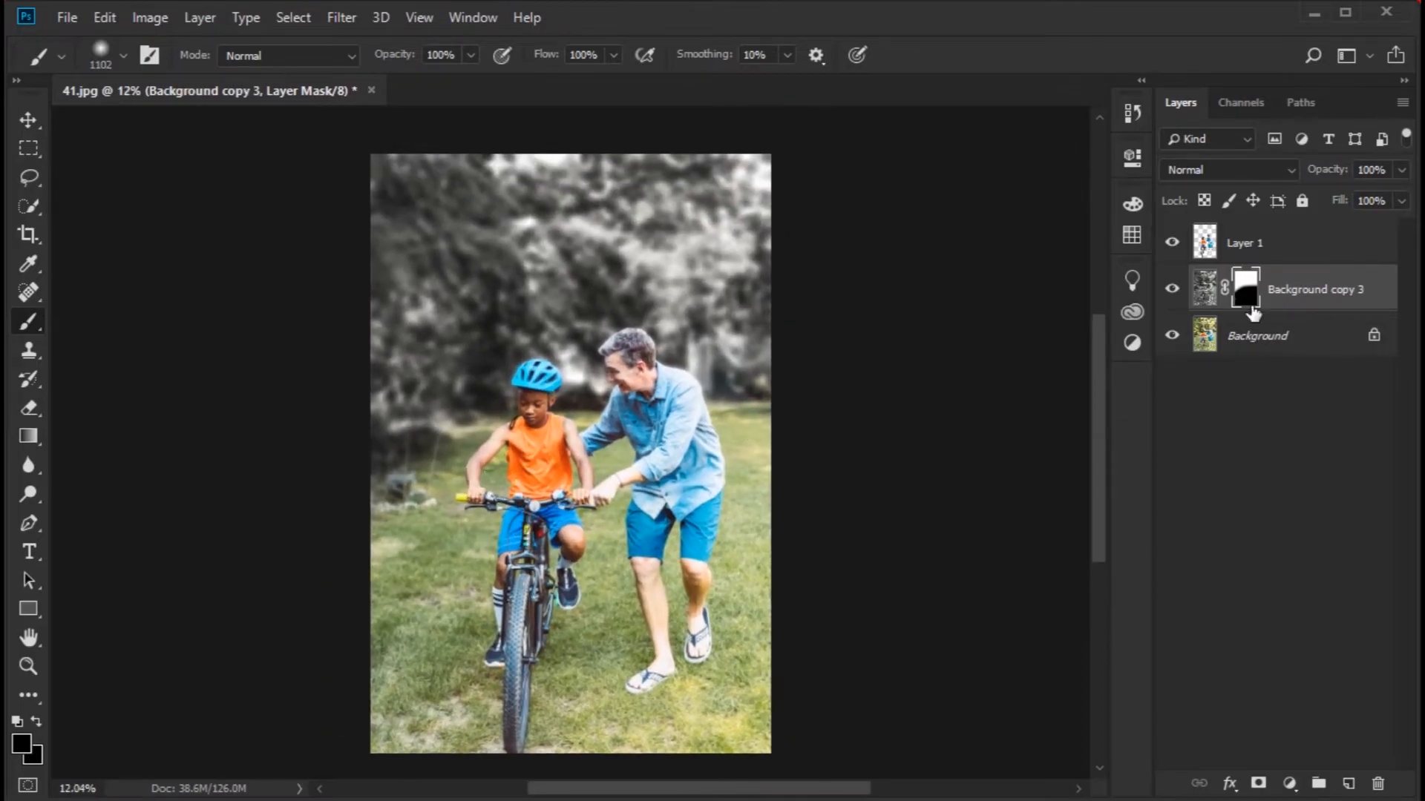
Hide Layer 1, examine the masked transition around the boy and the man up close, and show the layer again.
scroll(944, 286, up, 3)
click(1172, 242)
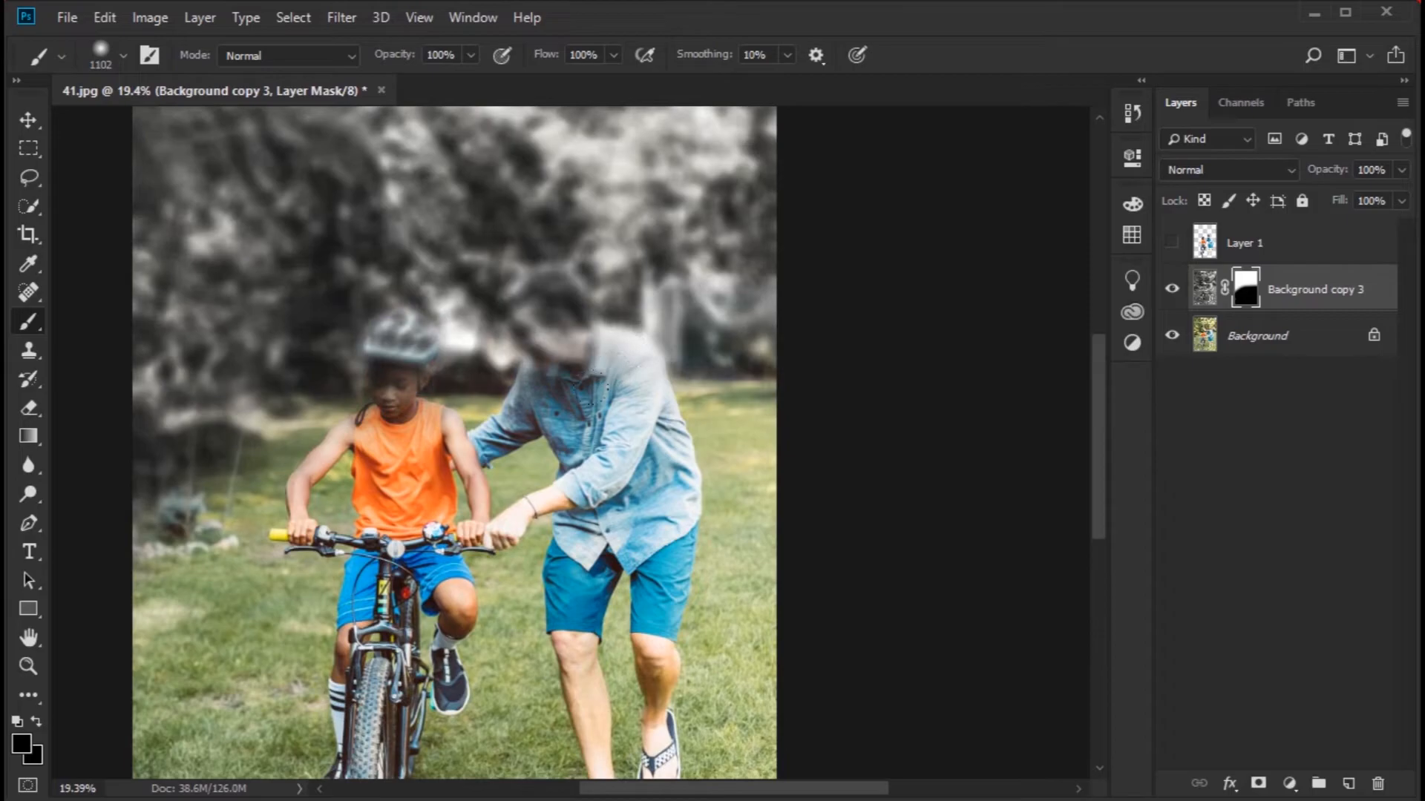
scroll(527, 503, up, 2)
scroll(528, 502, up, 2)
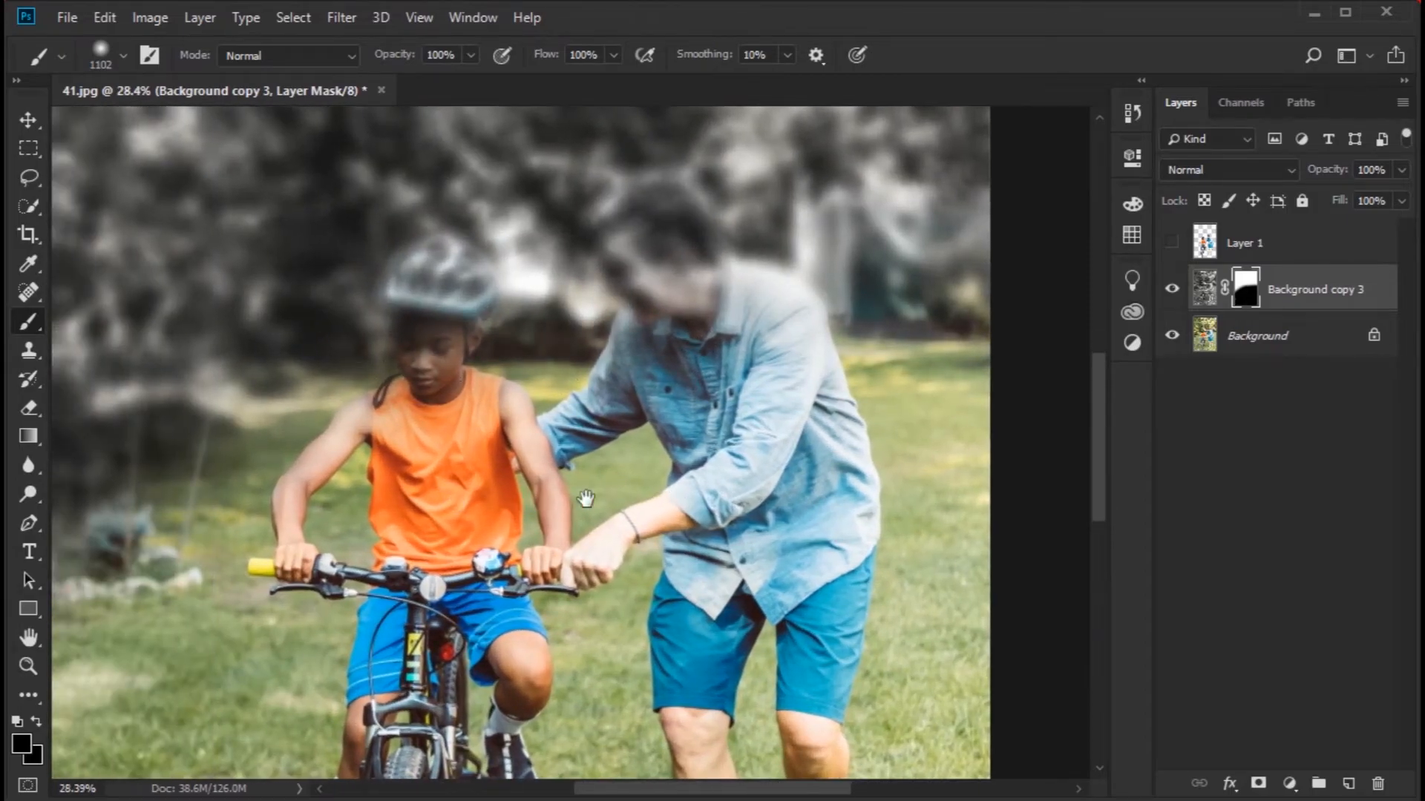
drag(528, 502, 582, 498)
drag(371, 556, 508, 469)
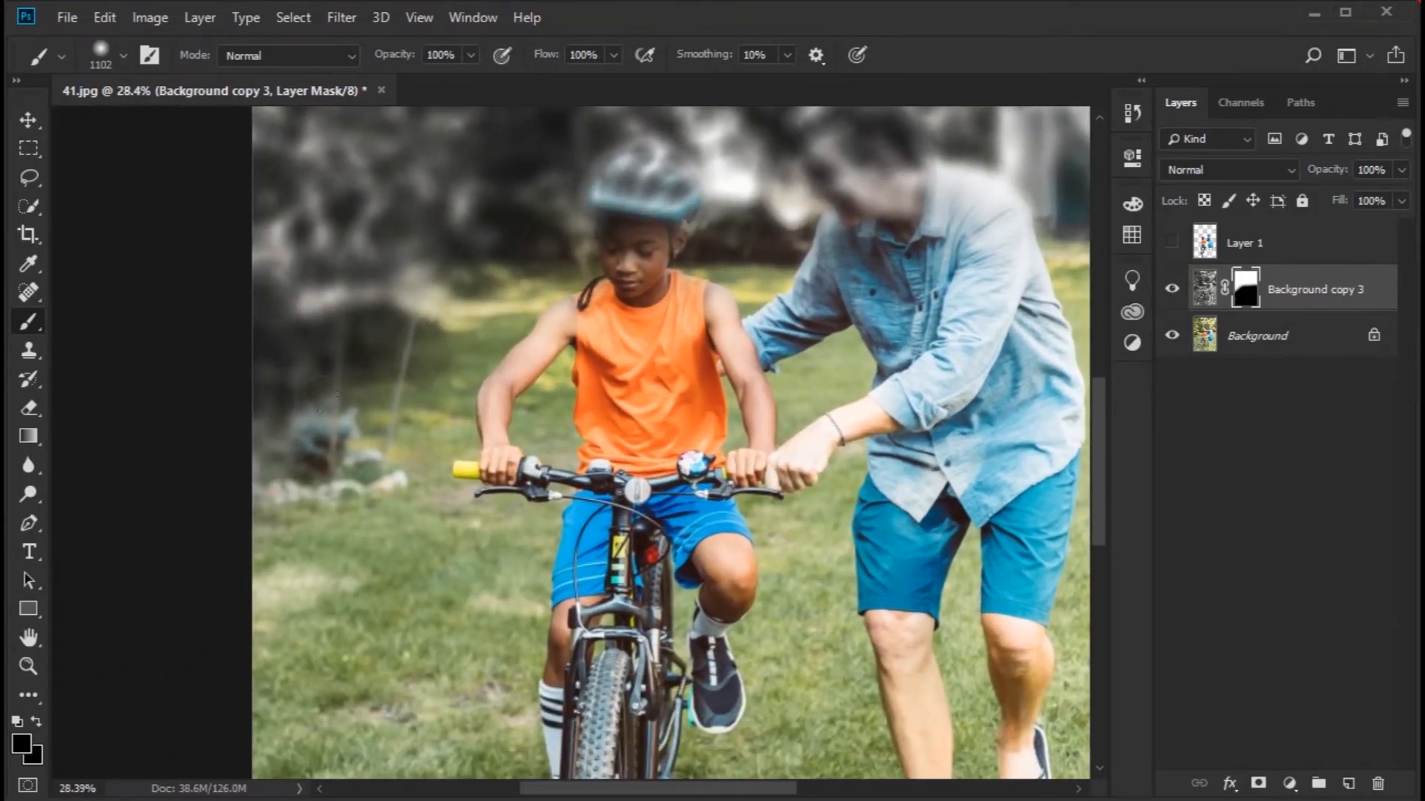
drag(1059, 386, 756, 488)
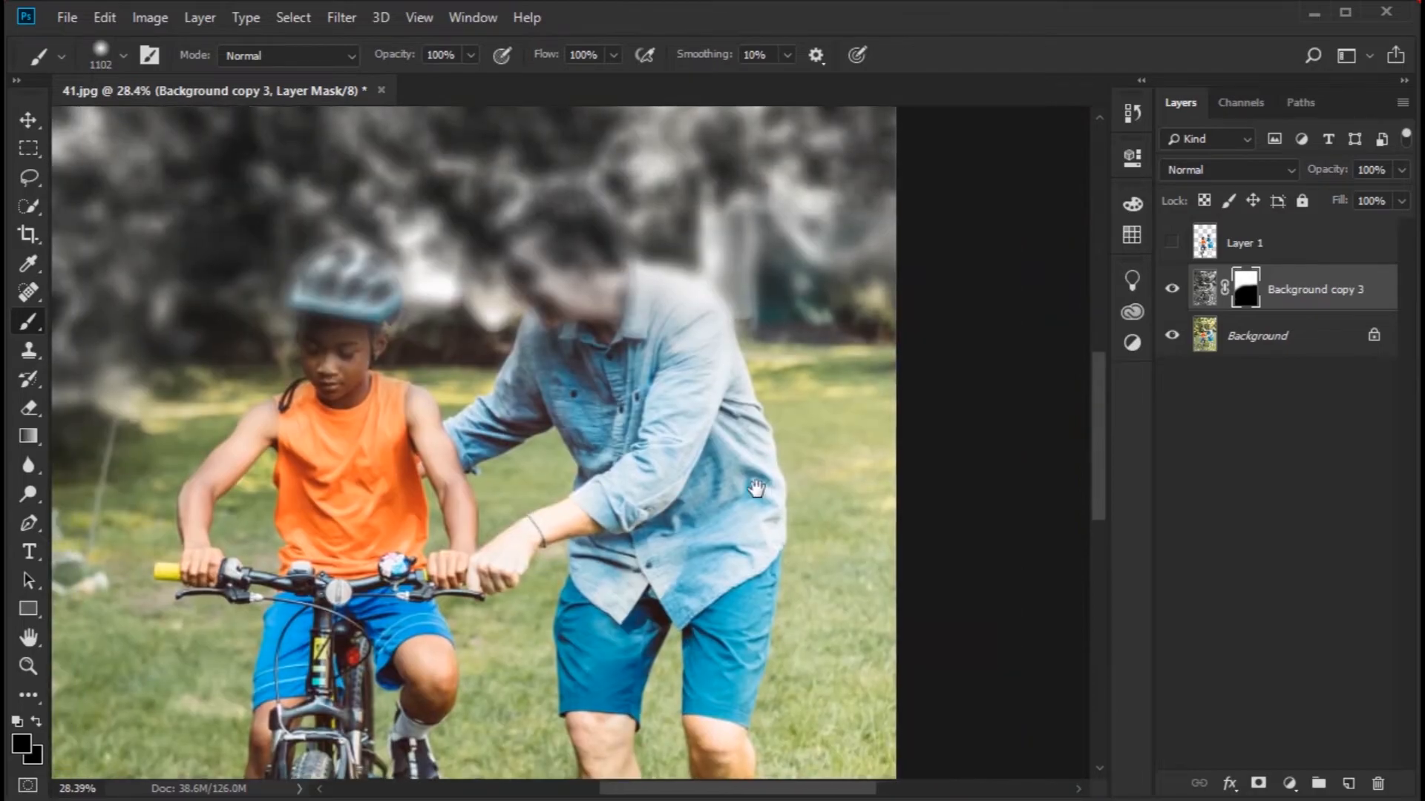
click(1172, 242)
scroll(828, 412, down, 6)
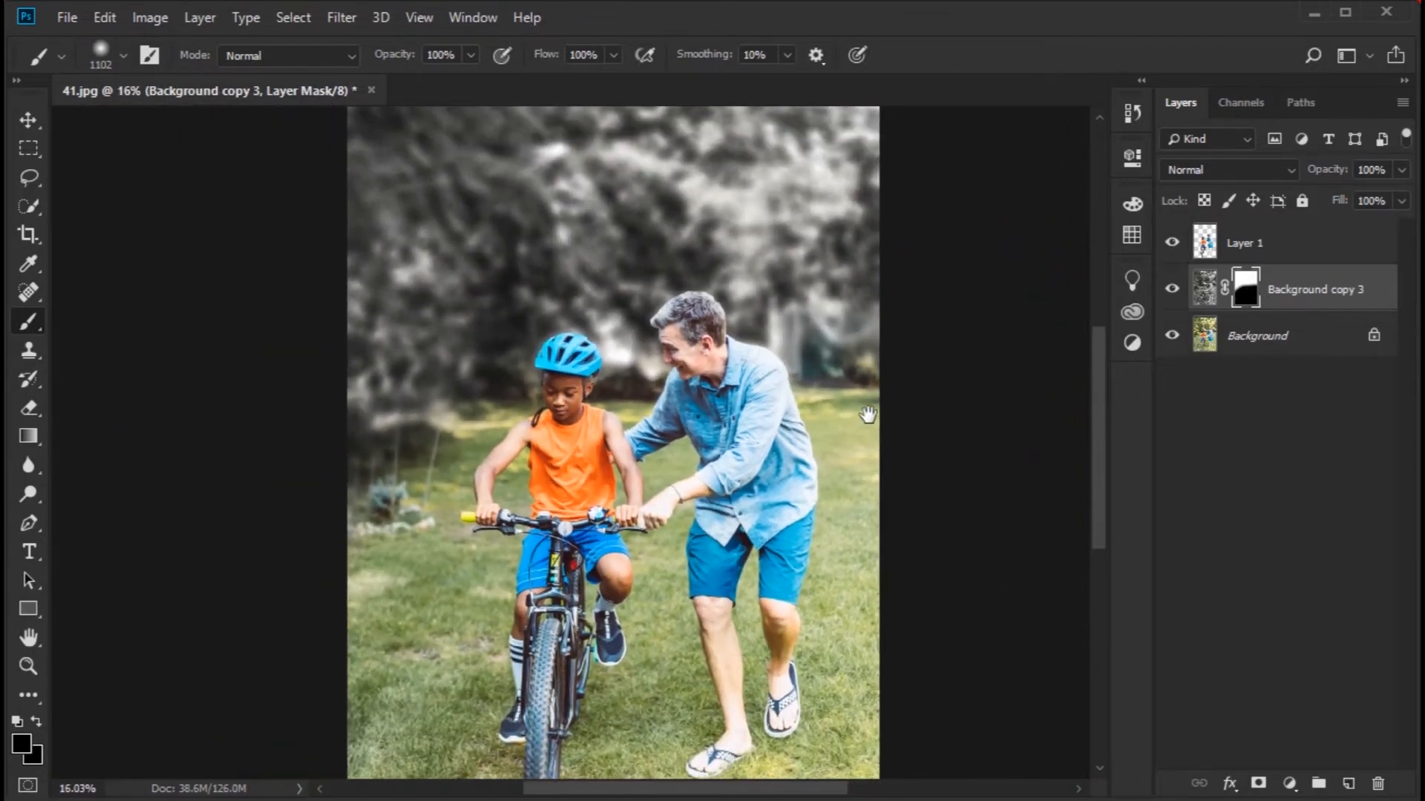
Set the foreground color to white (ffffff) and the brush opacity to 34%.
click(21, 740)
text(ffffff)
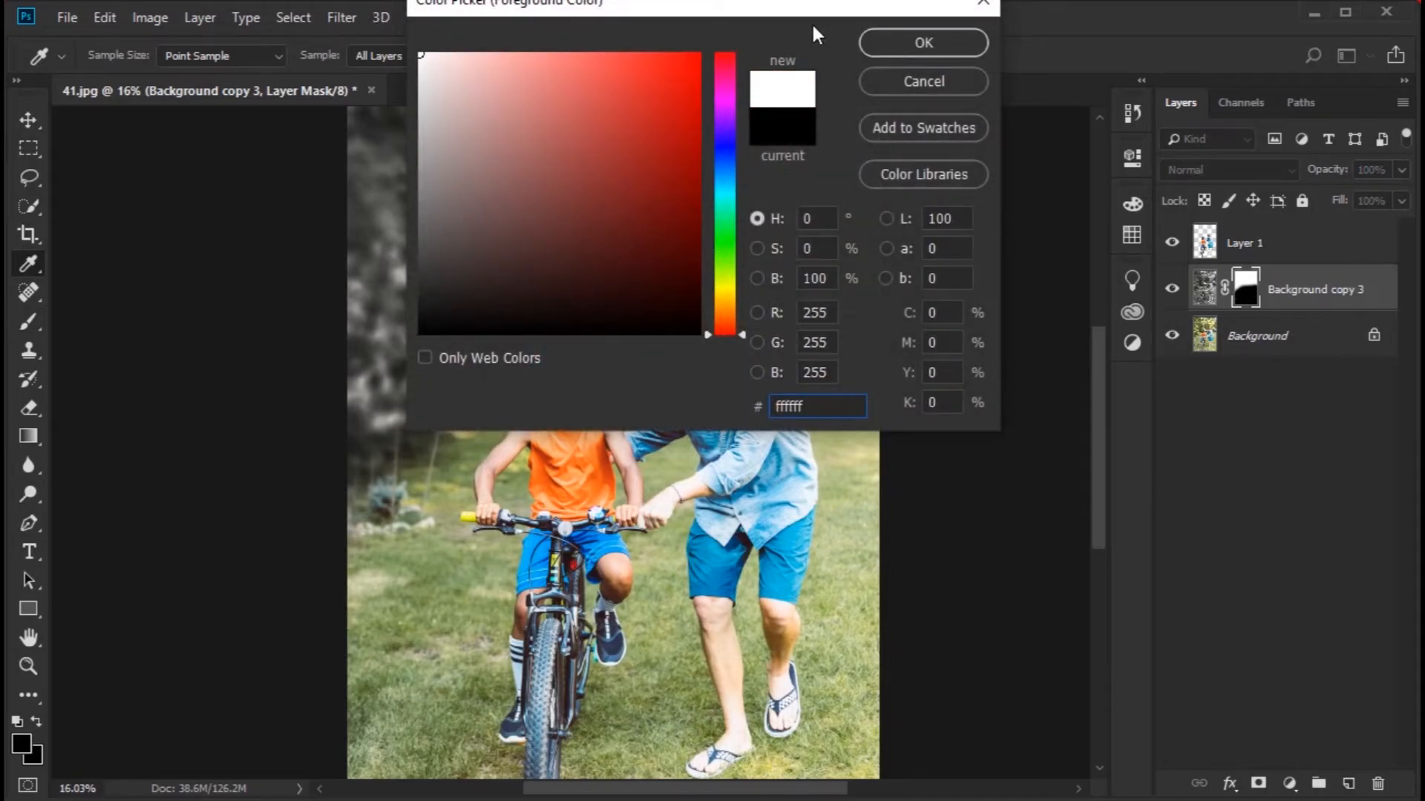
drag(799, 10, 796, 58)
click(912, 91)
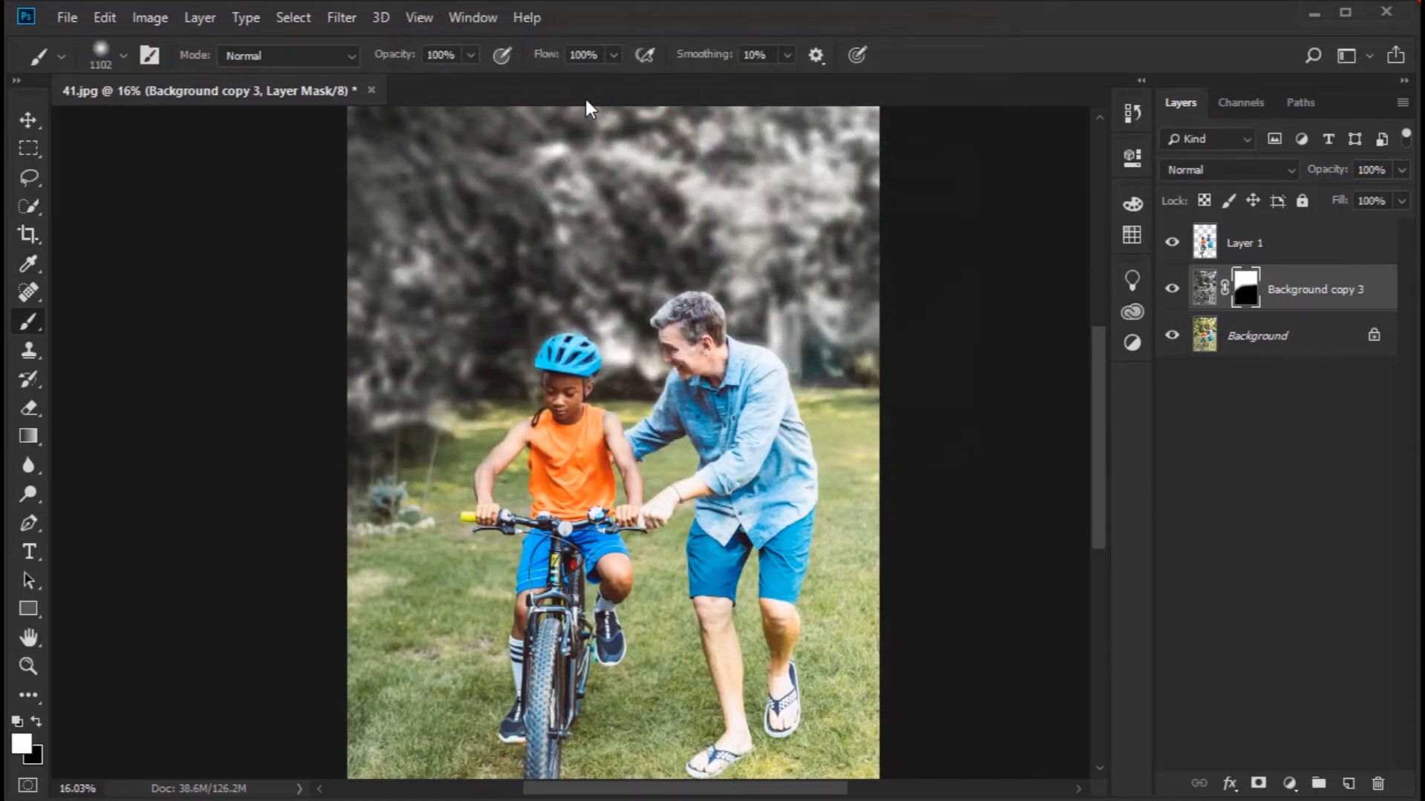
drag(394, 59, 321, 66)
Paint white at 34% opacity on the Background copy 3 mask across the tree line and upper grass to soften the color transition.
scroll(434, 460, down, 4)
mouse_move(327, 426)
mouse_down()
mouse_move(616, 389)
mouse_move(735, 303)
mouse_up()
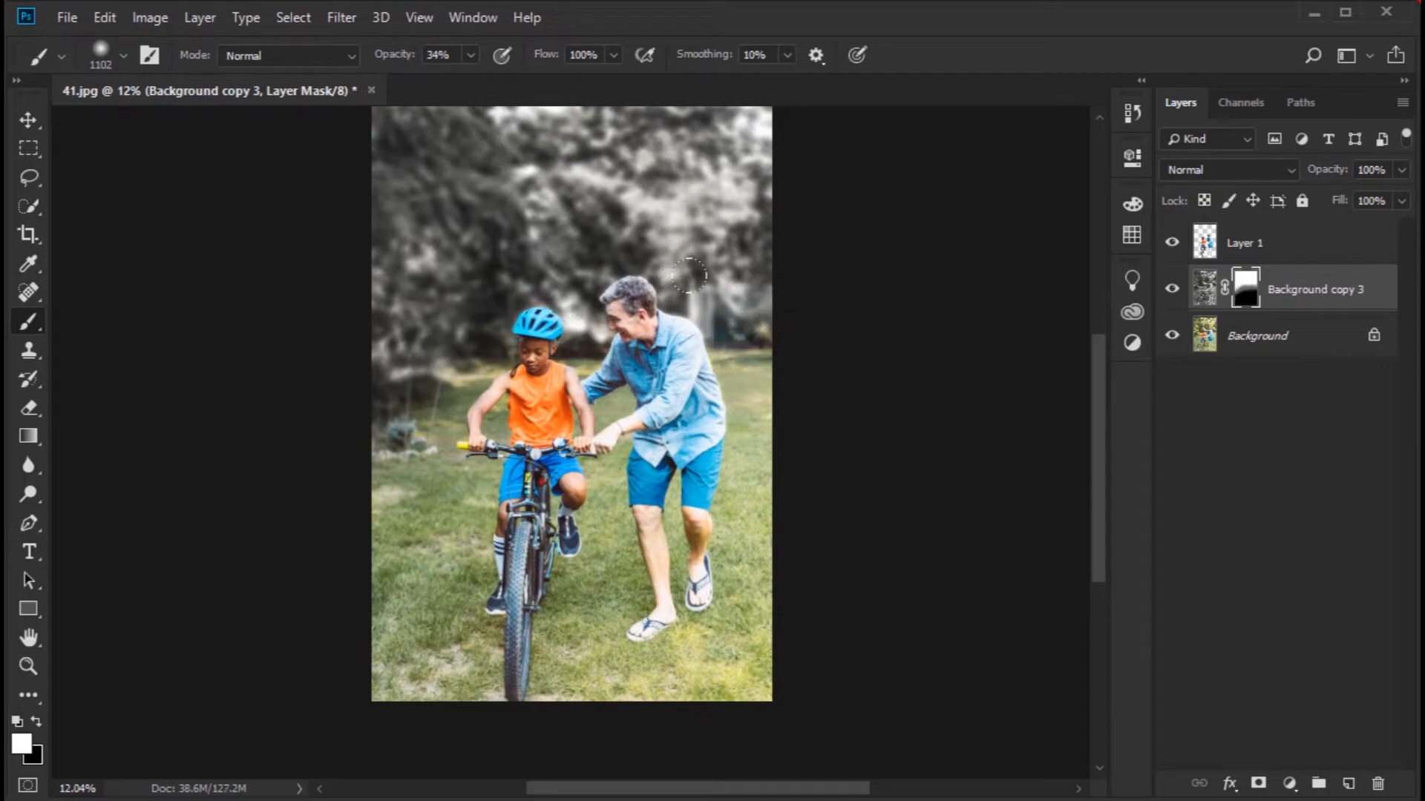
mouse_move(328, 438)
mouse_down()
mouse_move(432, 380)
mouse_move(583, 328)
mouse_move(783, 321)
mouse_up()
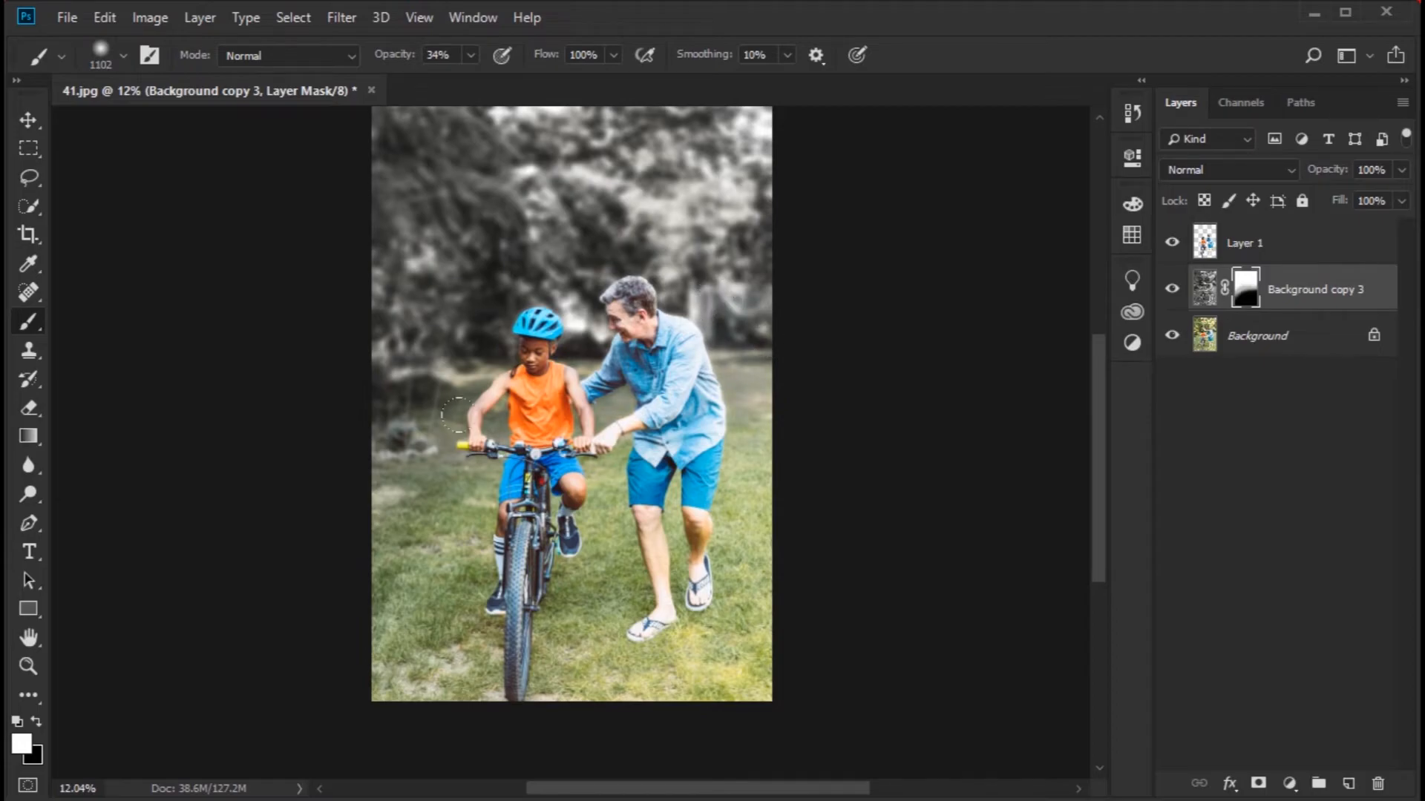
drag(465, 607, 488, 503)
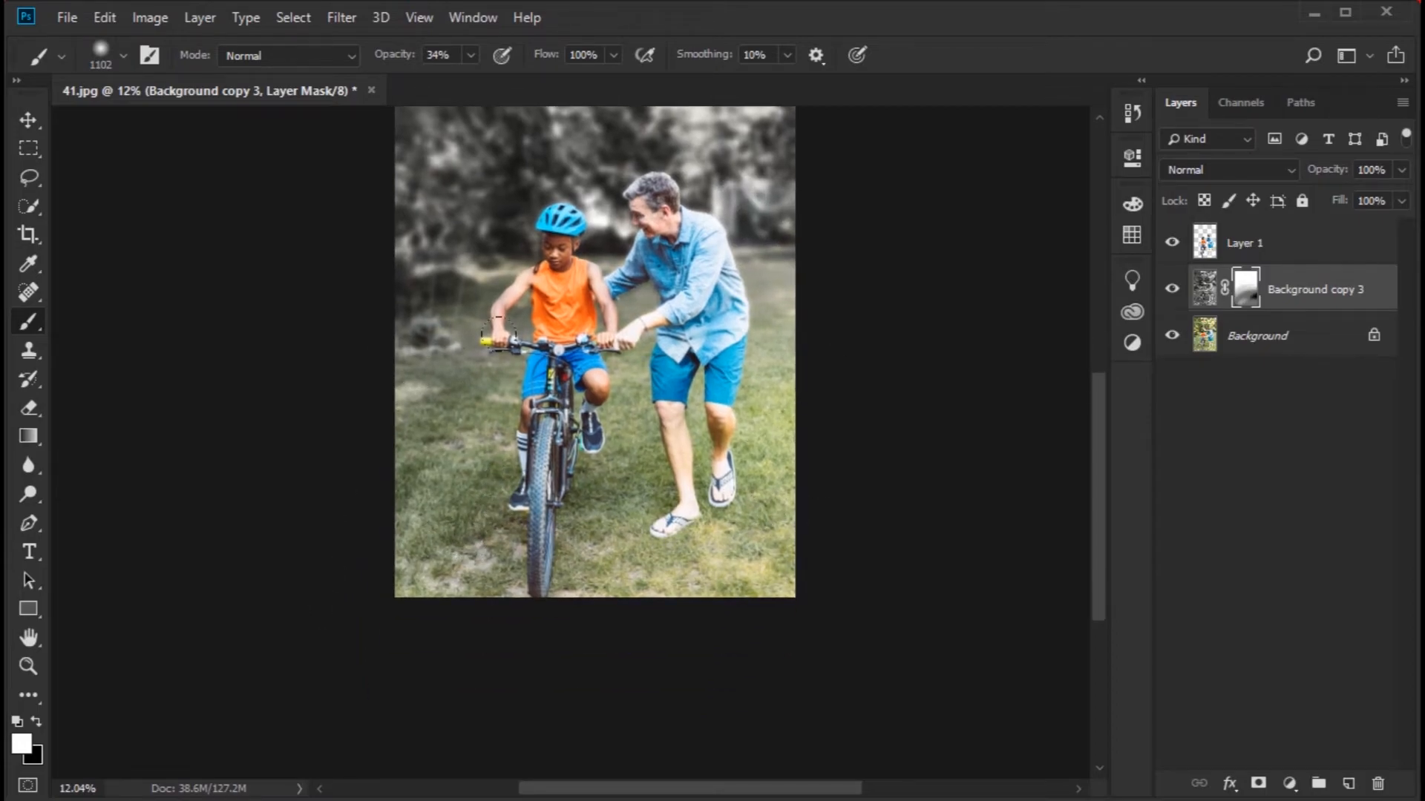
Enlarge the brush to 3937 px and paint white over the grass on the mask to mute its color evenly.
click(123, 55)
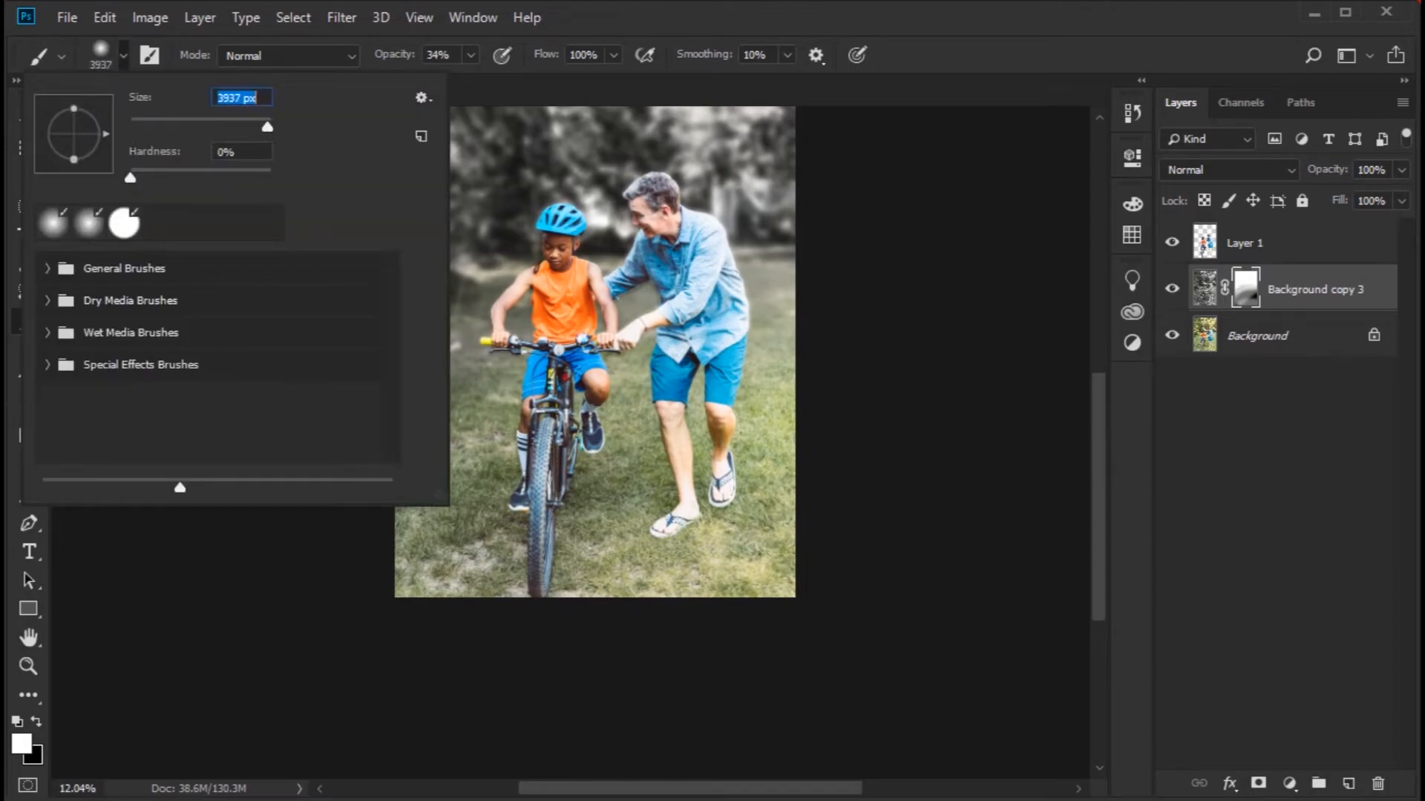
key(Return)
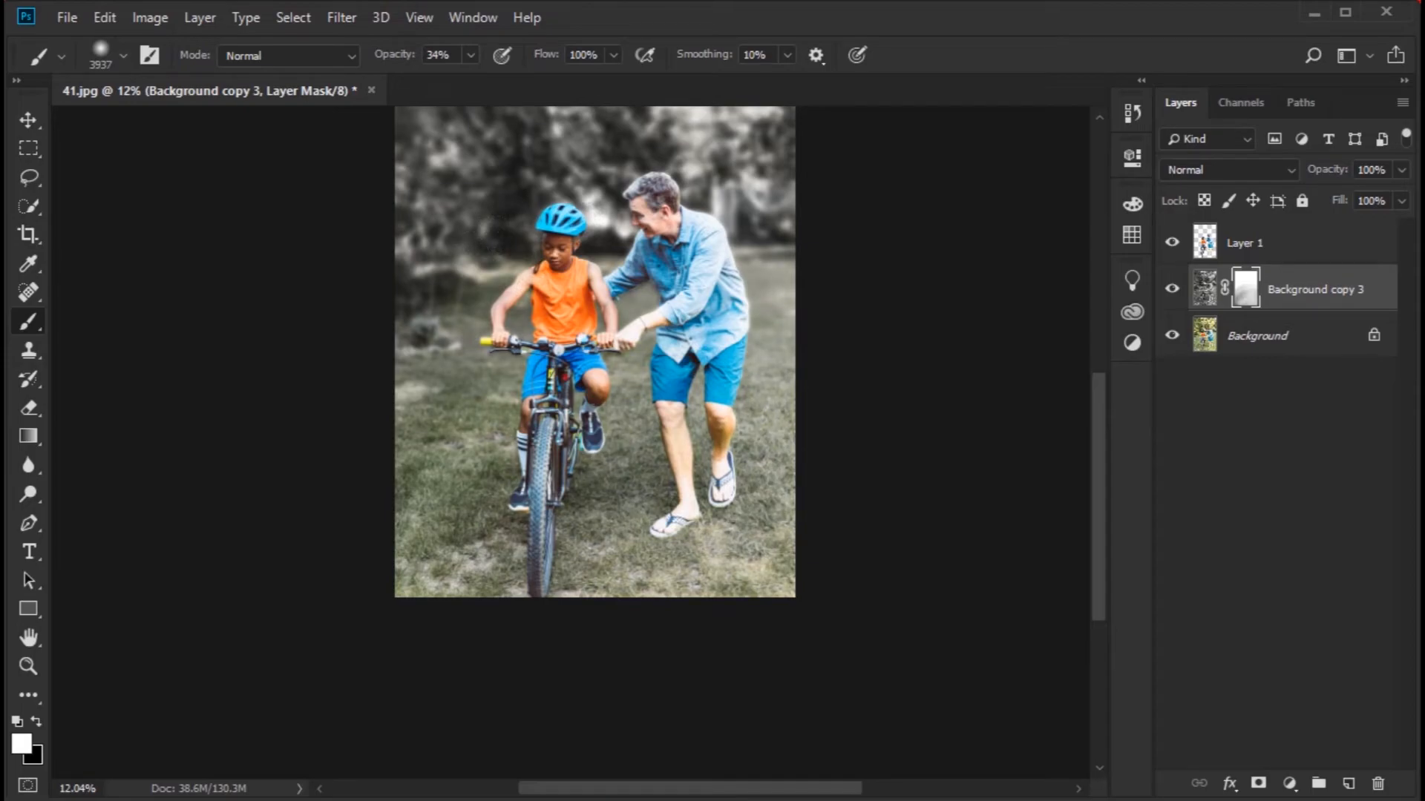
scroll(587, 377, up, 2)
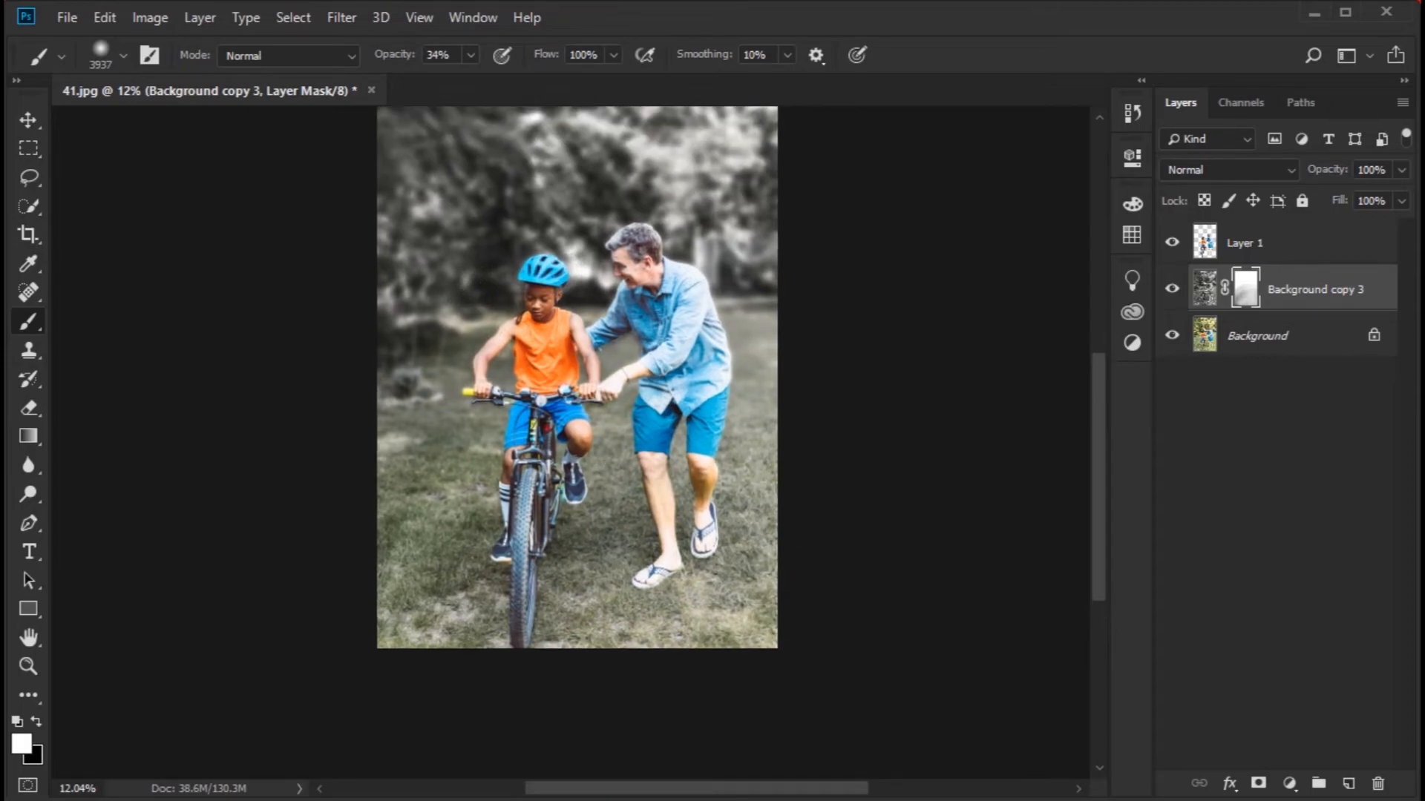
scroll(575, 472, up, 3)
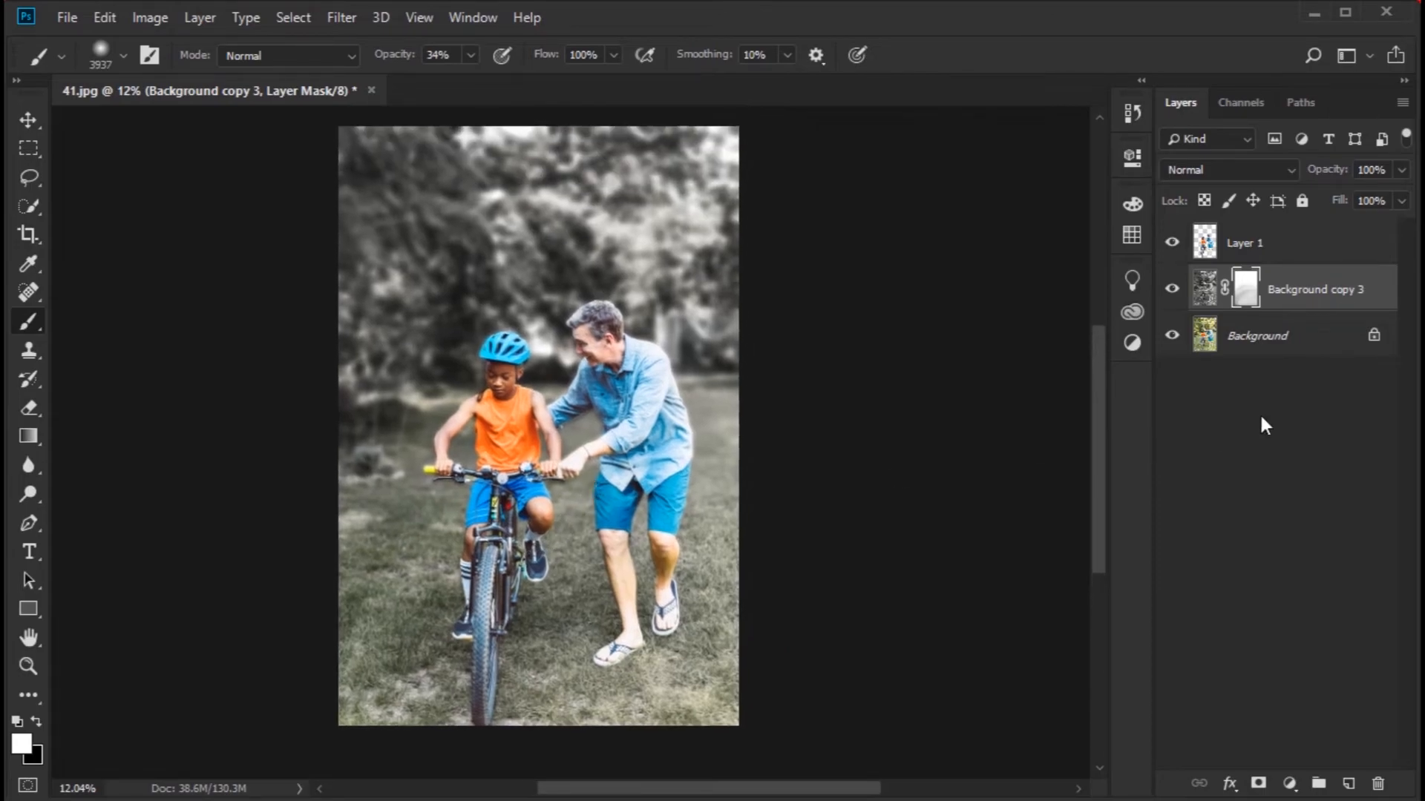
Apply the Camera Raw Filter to Layer 1 with Exposure -0.40 and Contrast +6.
click(1295, 246)
scroll(415, 371, up, 3)
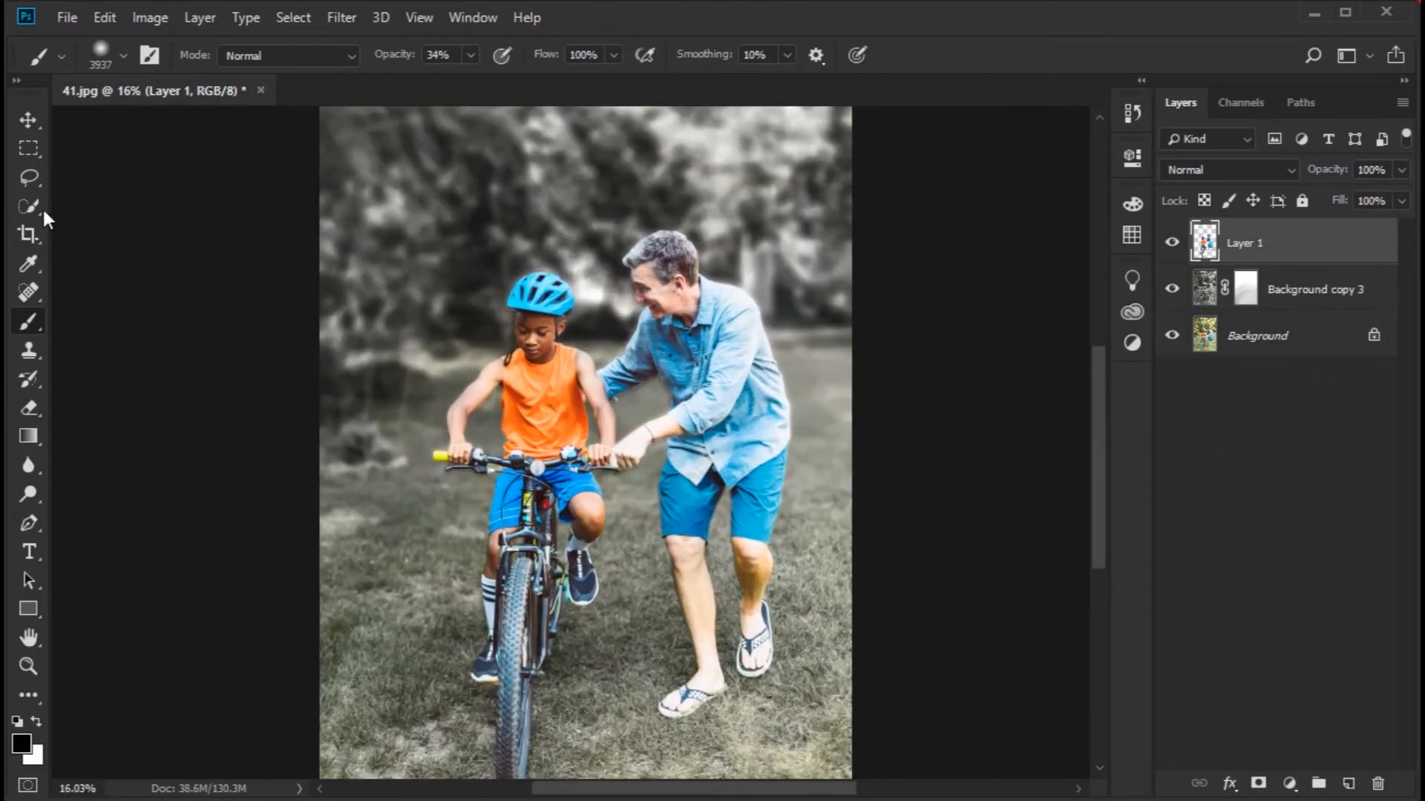
click(26, 121)
click(339, 16)
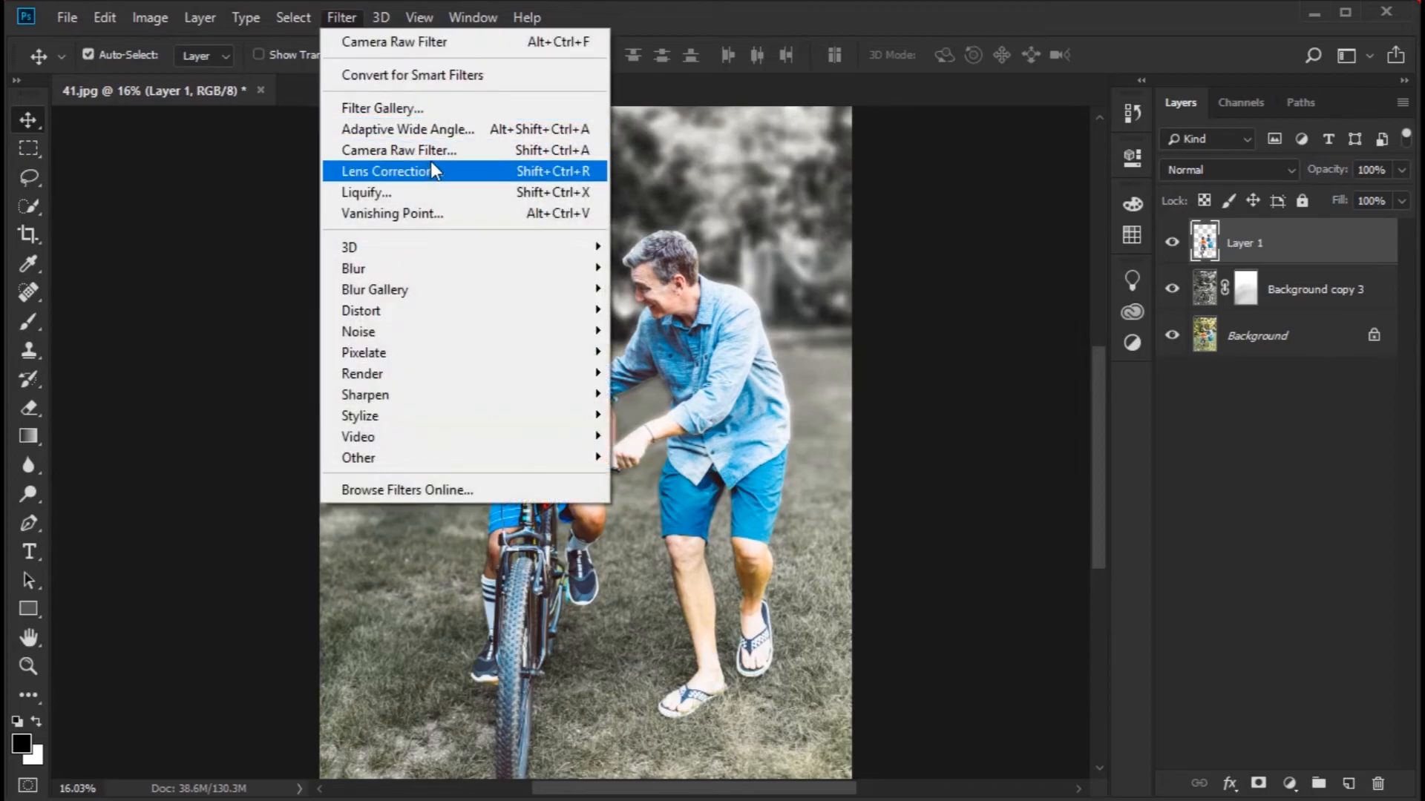
click(434, 150)
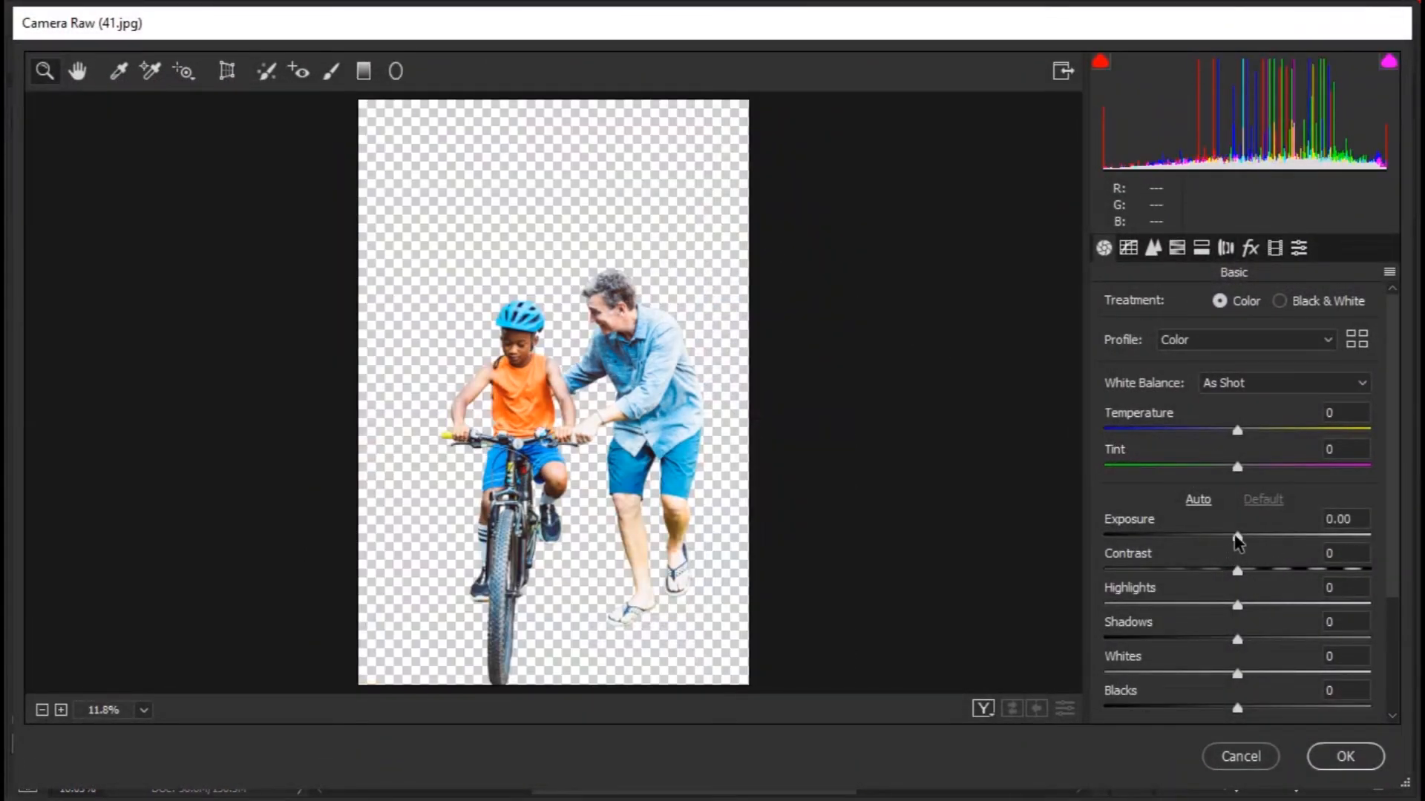
drag(1237, 535, 1227, 537)
click(1237, 568)
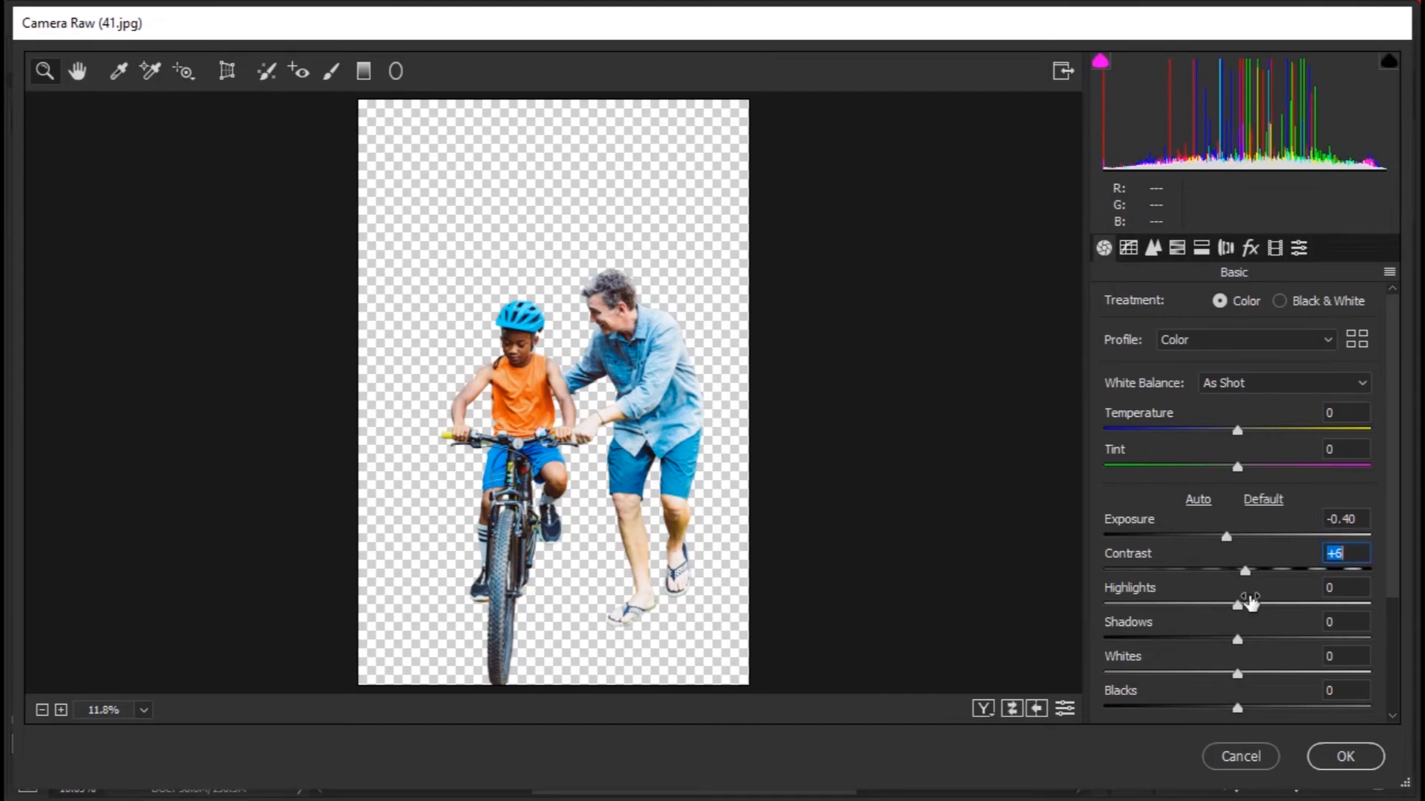
click(1344, 756)
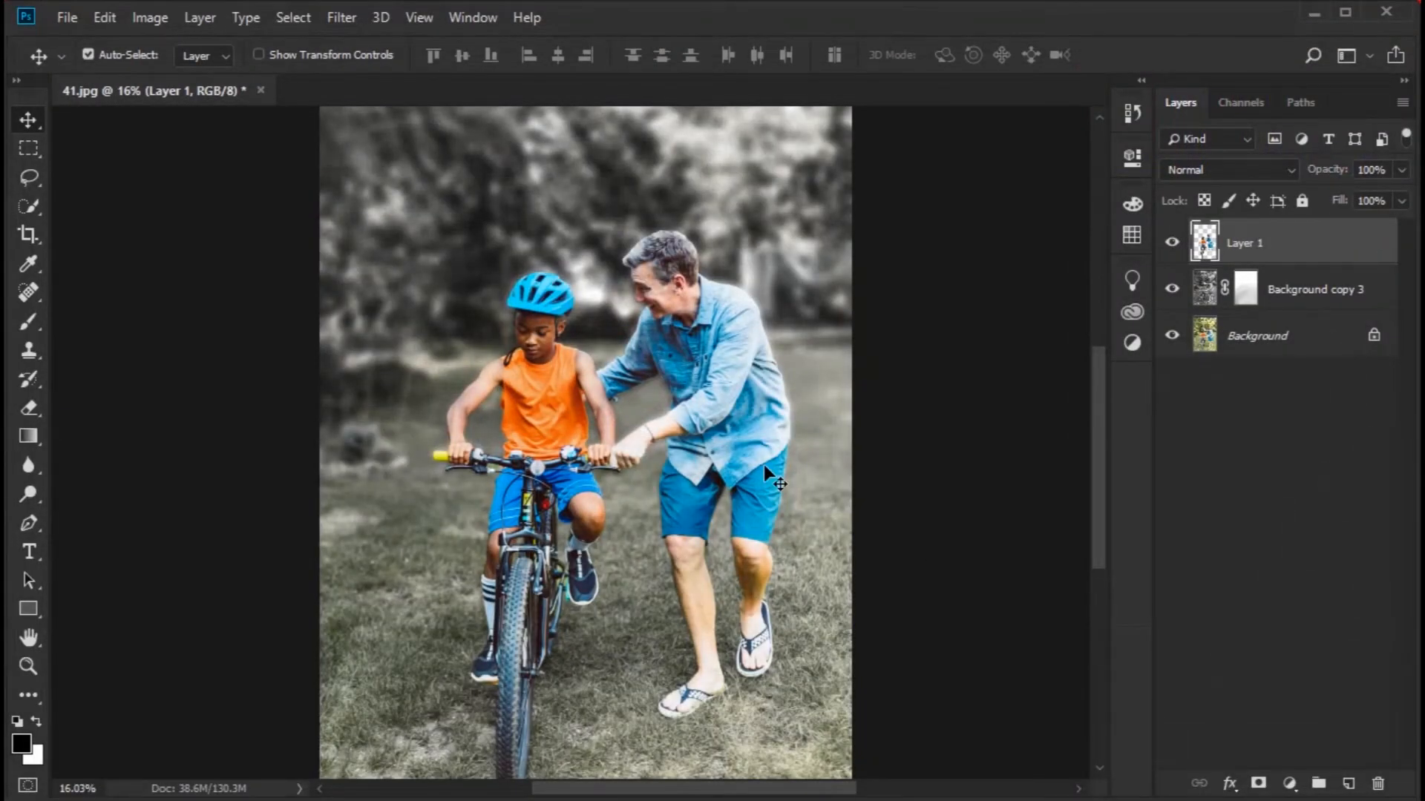
Merge Layer 1, Background copy 3 and Background into a single layer.
key(ctrl+0)
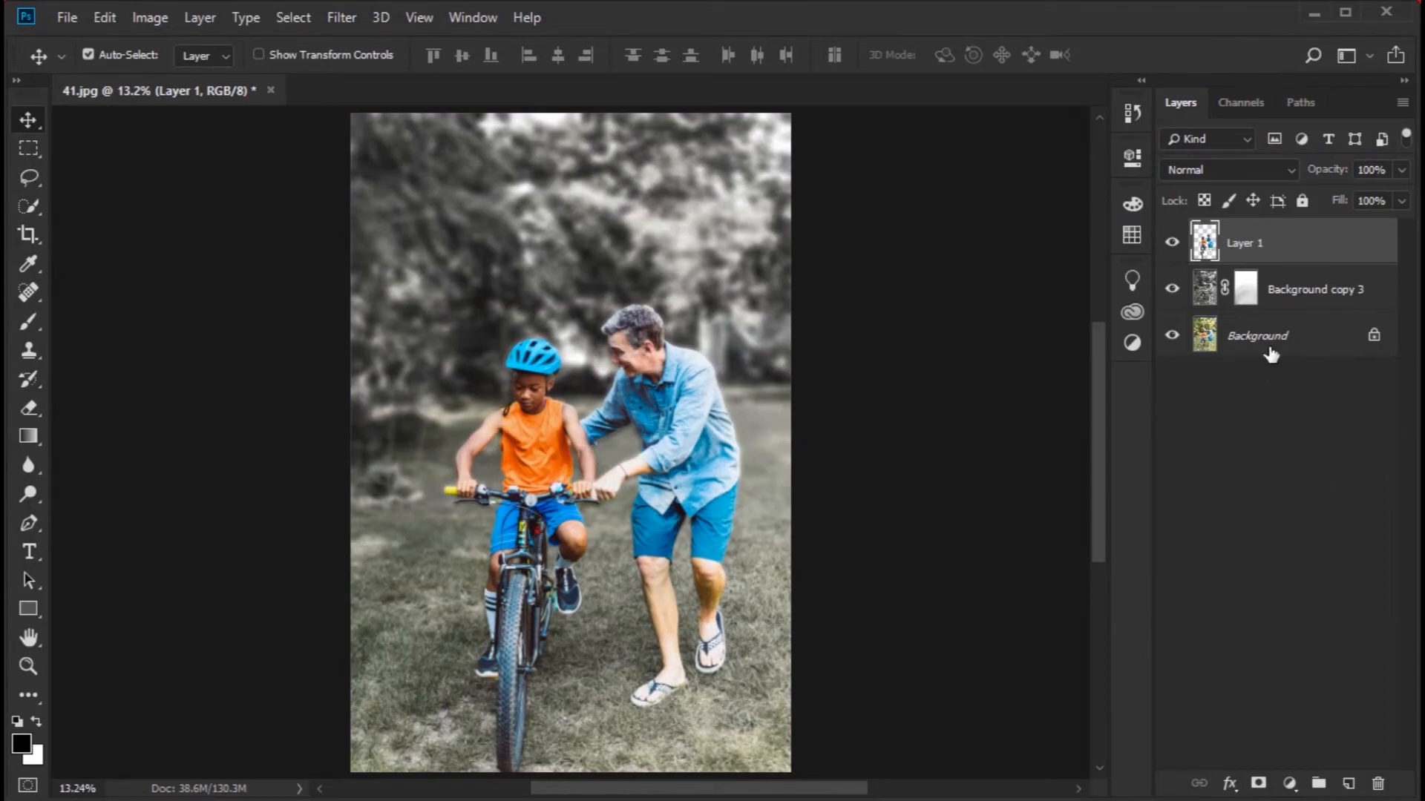
click(1298, 333)
shift+click(1302, 254)
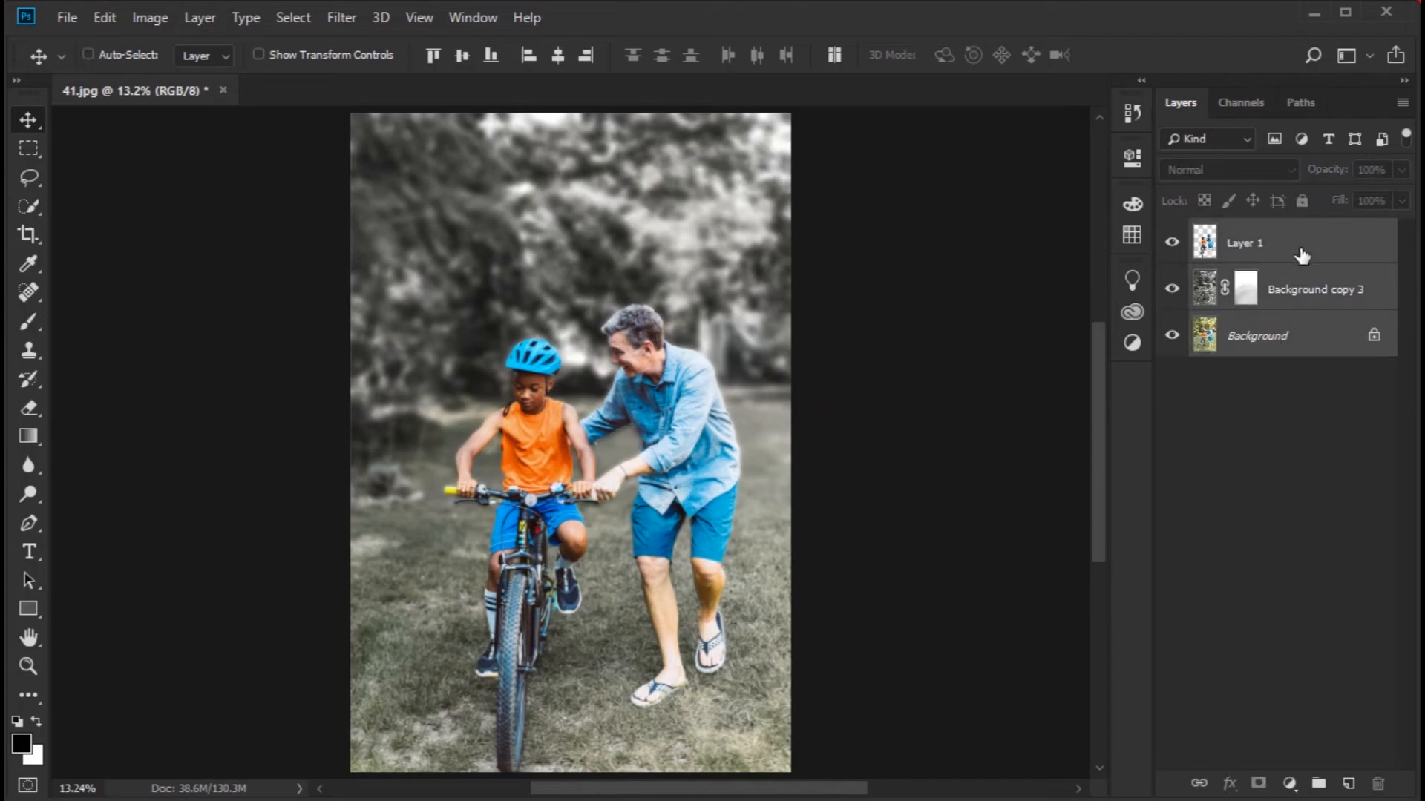
key(ctrl+e)
Open the Camera Raw Filter for the merged Background and set Temperature to -6 and Tint to -13.
click(341, 20)
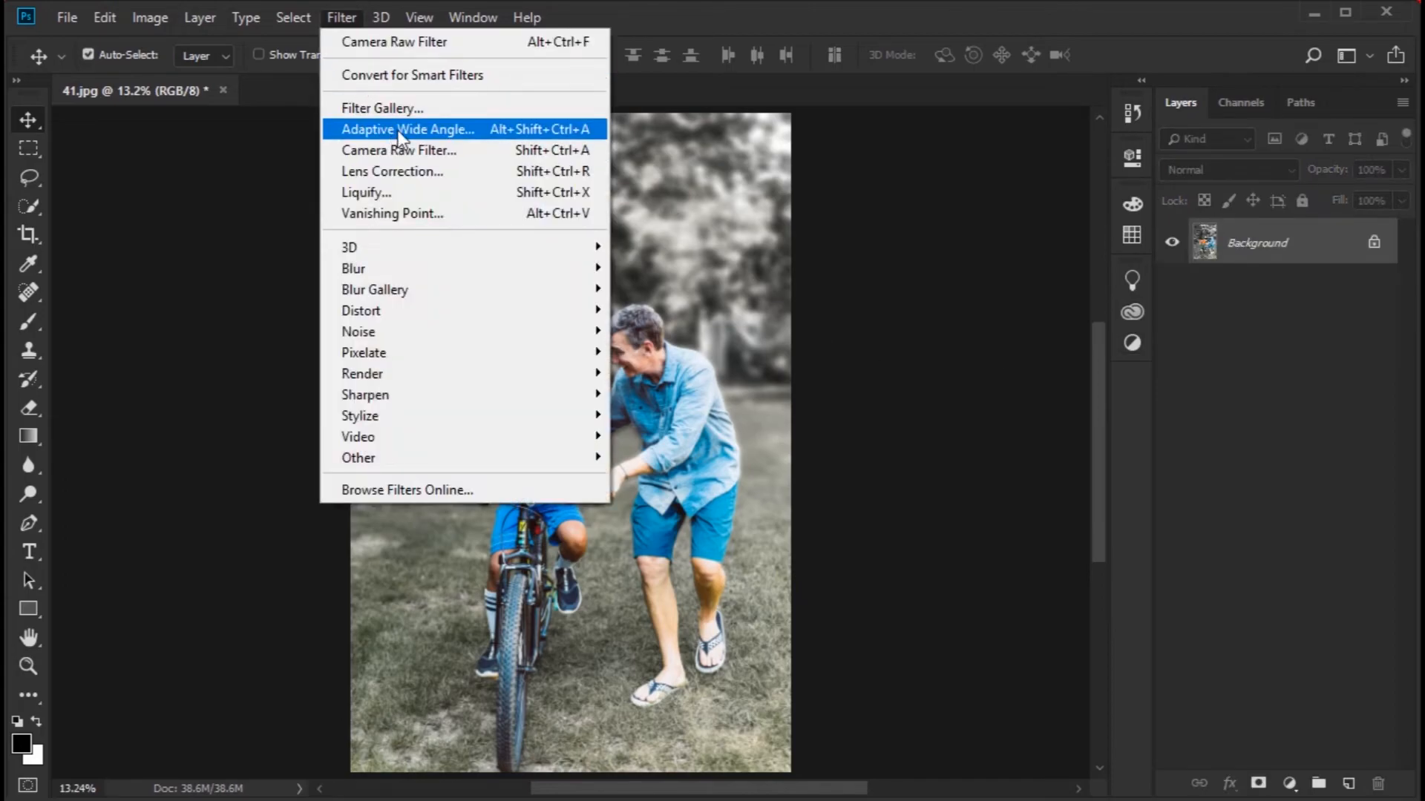
click(475, 150)
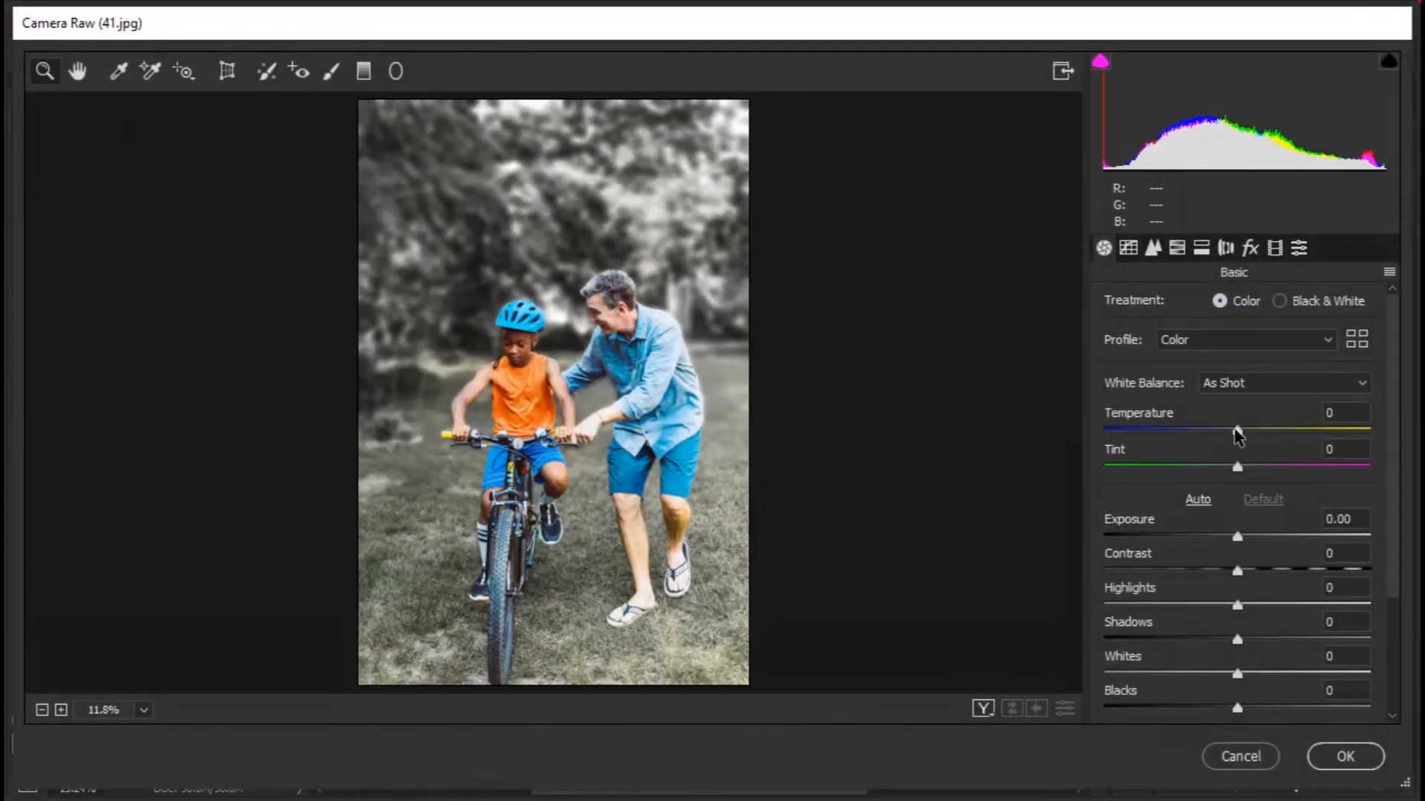
drag(1235, 429, 1221, 473)
scroll(1230, 494, down, 3)
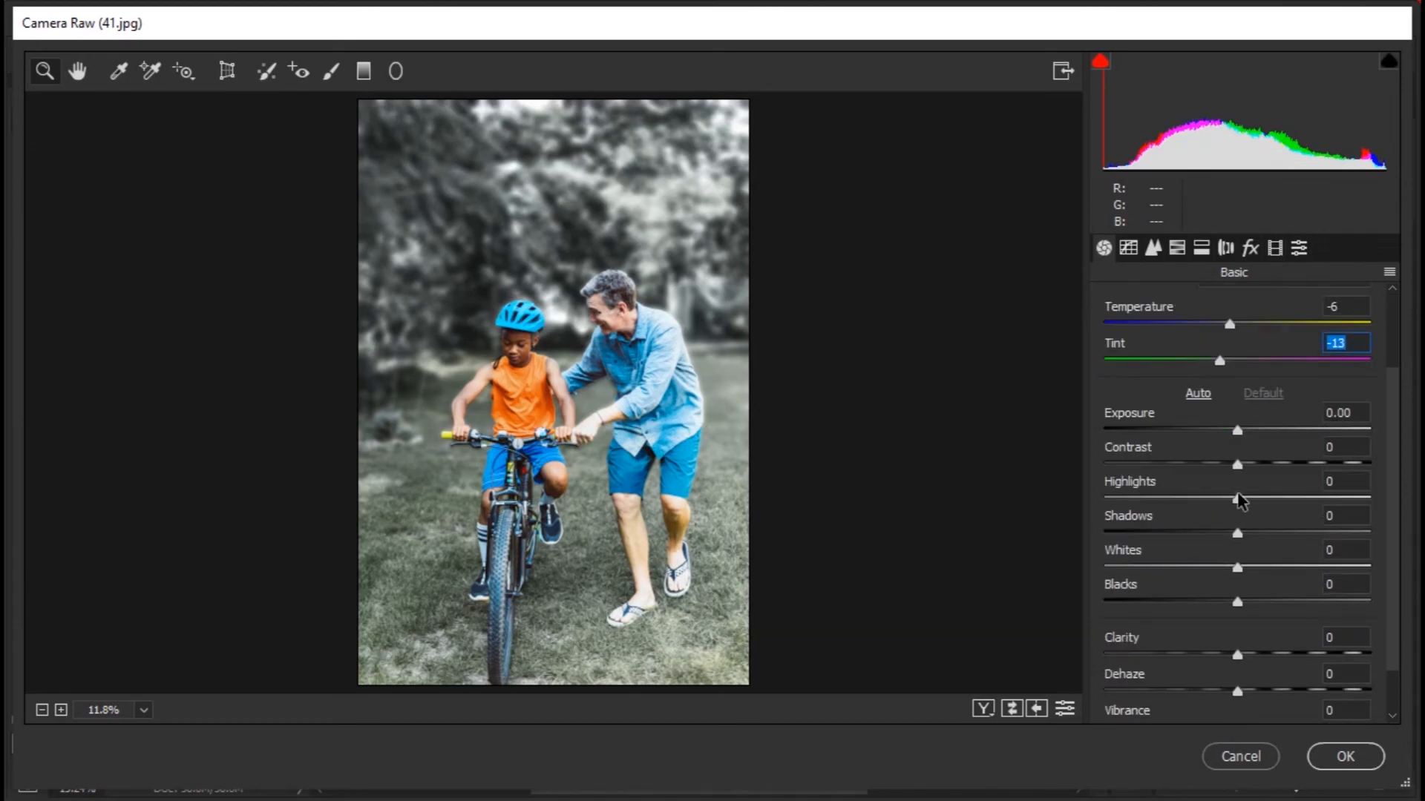
Set Exposure to -0.35, Highlights to -27, Vibrance to +15 and Saturation to +13, and apply the Camera Raw Filter.
drag(1238, 430, 1202, 443)
scroll(1231, 460, down, 2)
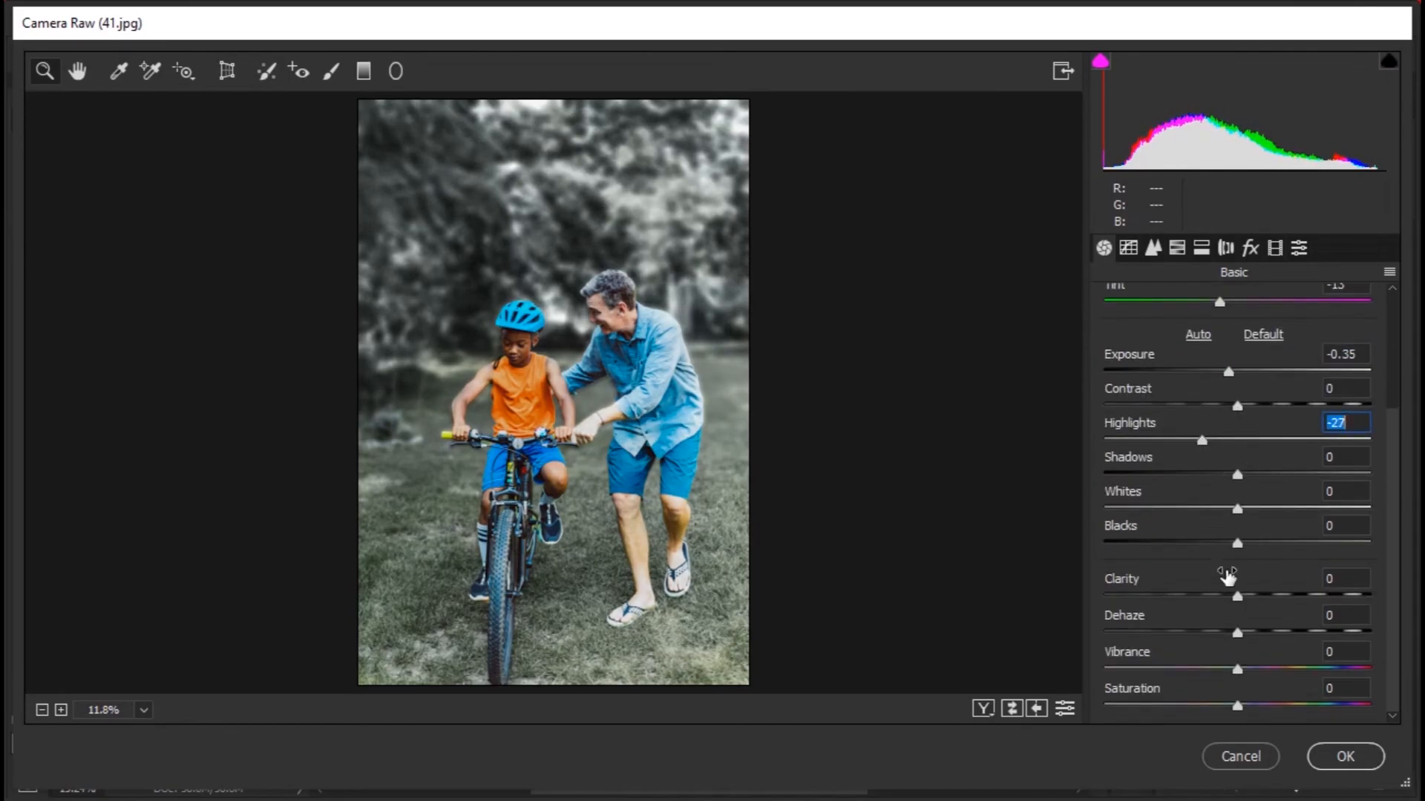
drag(1239, 665, 1255, 706)
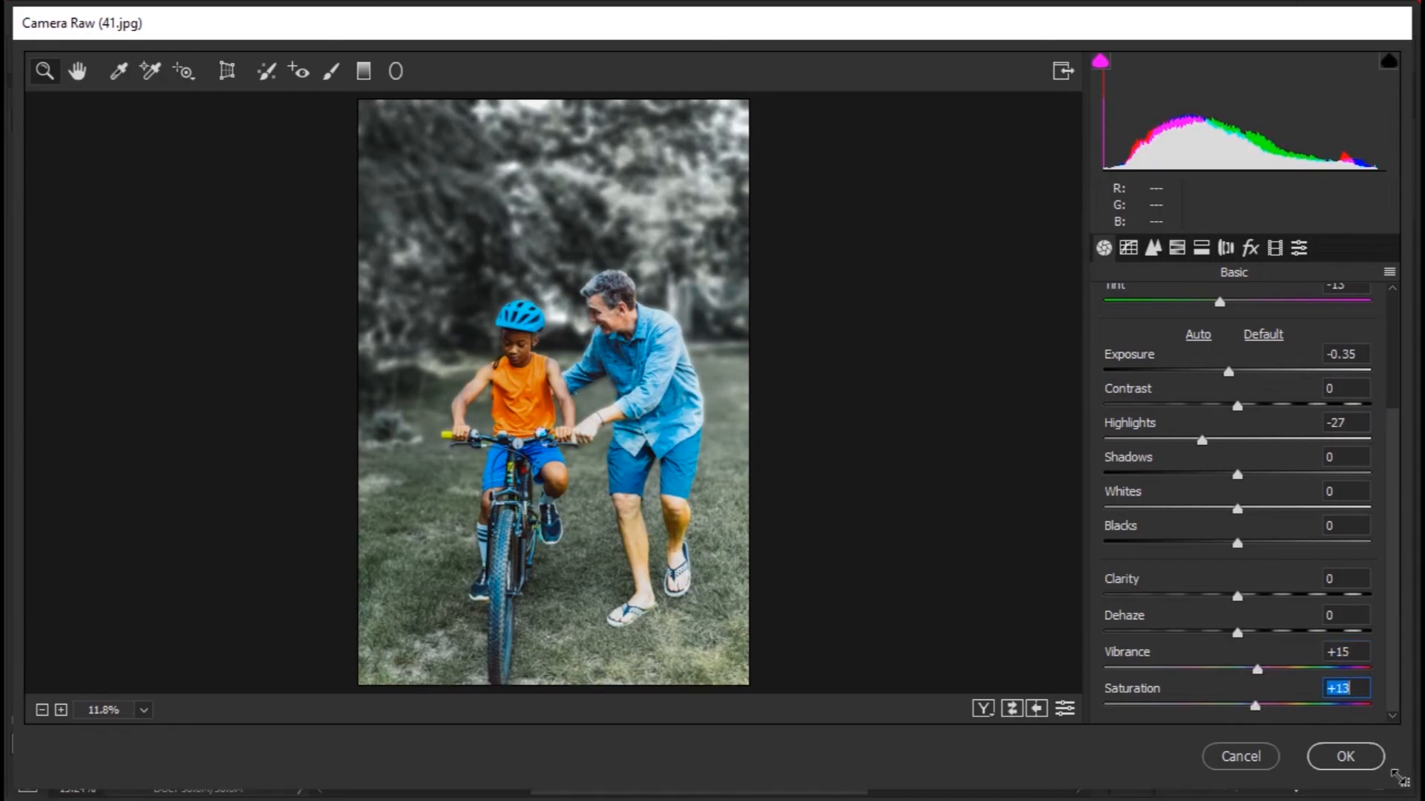
click(1346, 756)
scroll(586, 451, up, 2)
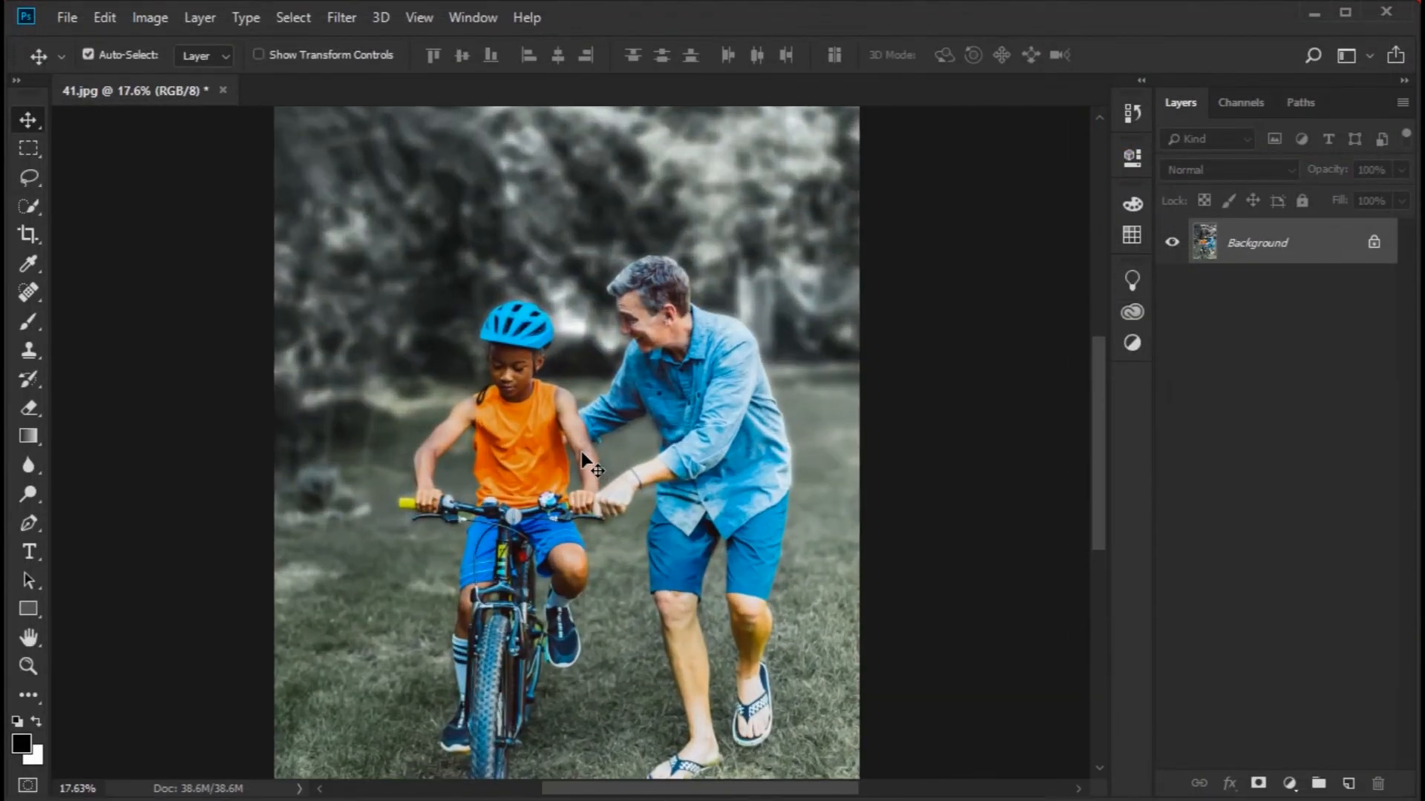
scroll(586, 463, down, 2)
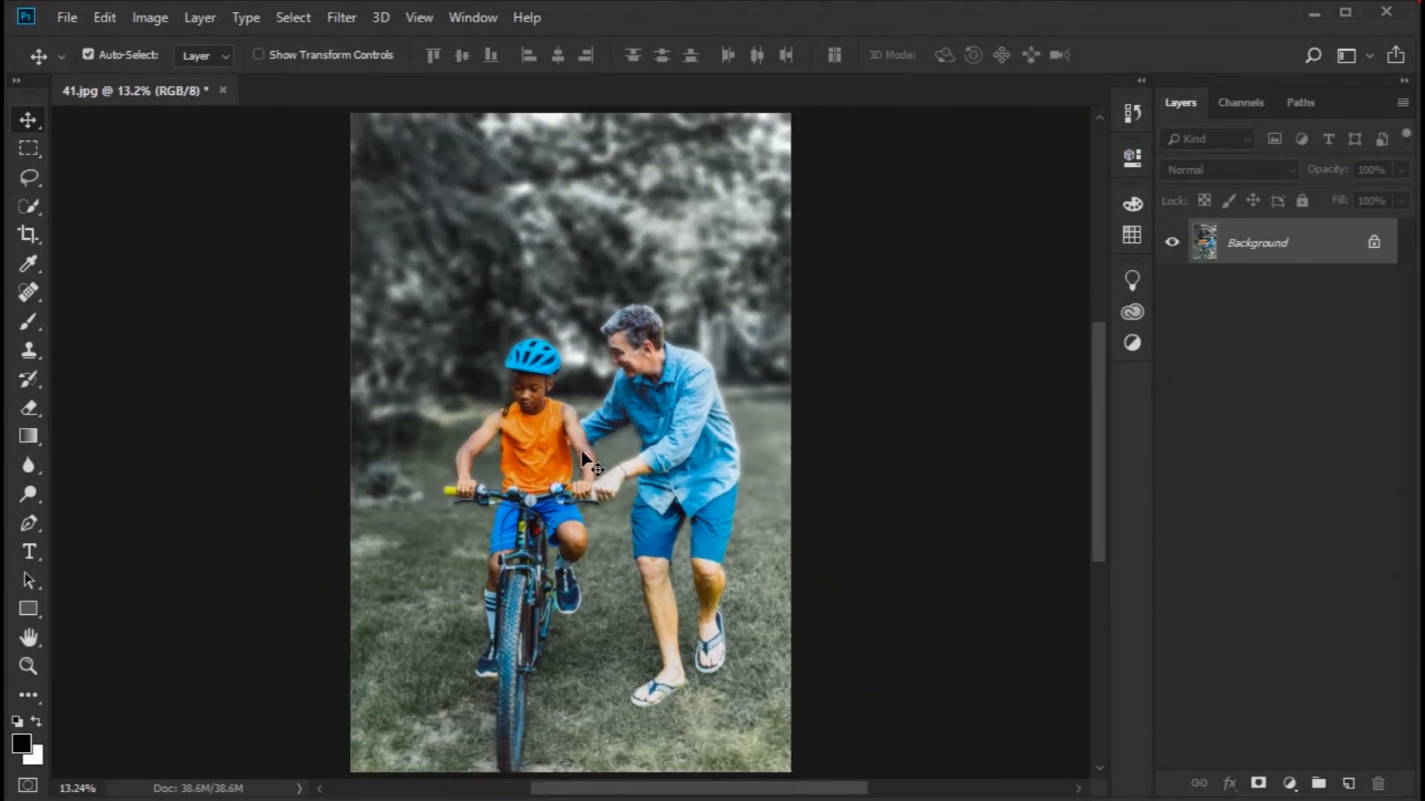